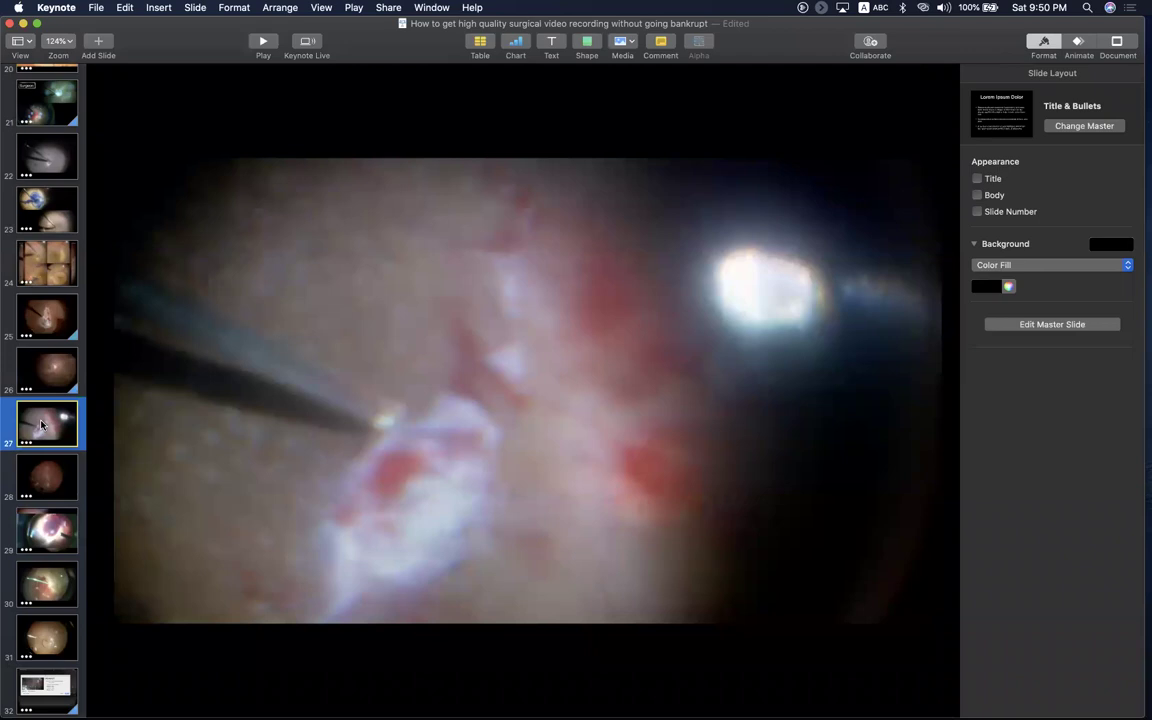
Step: Minimize the presentation window and close the Finder window showing the meeting folder
{"action": "scroll", "coordinate": [41, 425], "scroll_direction": "down", "scroll_amount": 5}
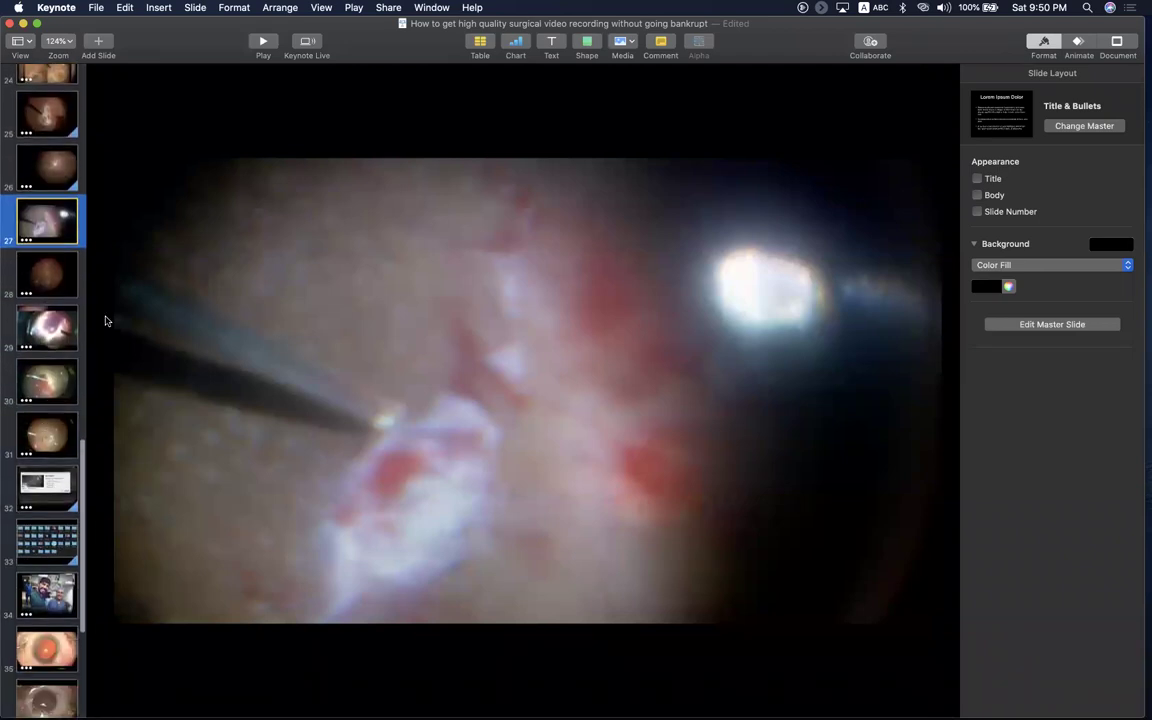
{"action": "left_click", "coordinate": [24, 22]}
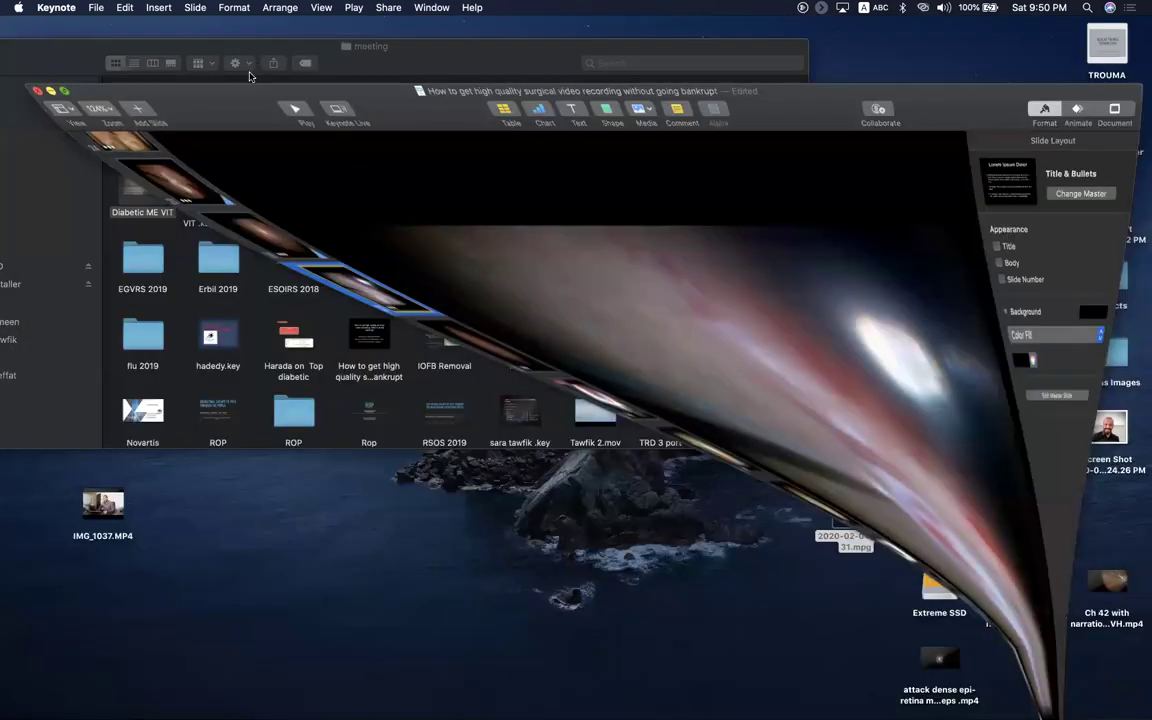
{"action": "double_click", "coordinate": [264, 50]}
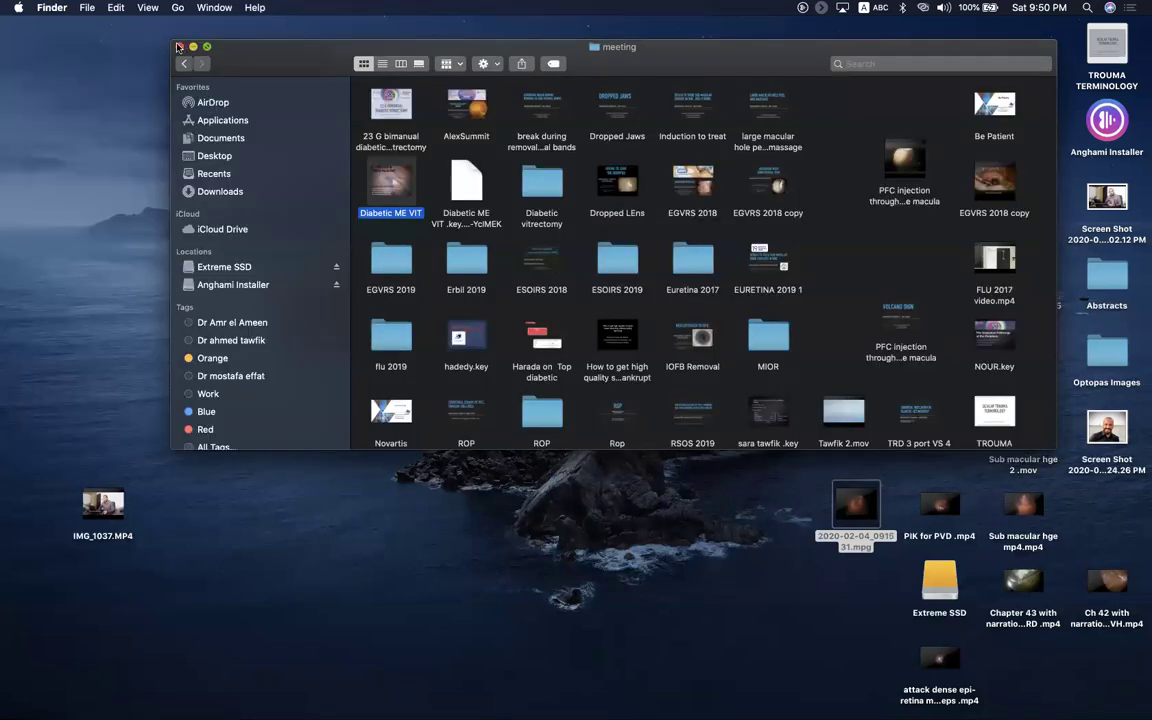
{"action": "left_click", "coordinate": [178, 47]}
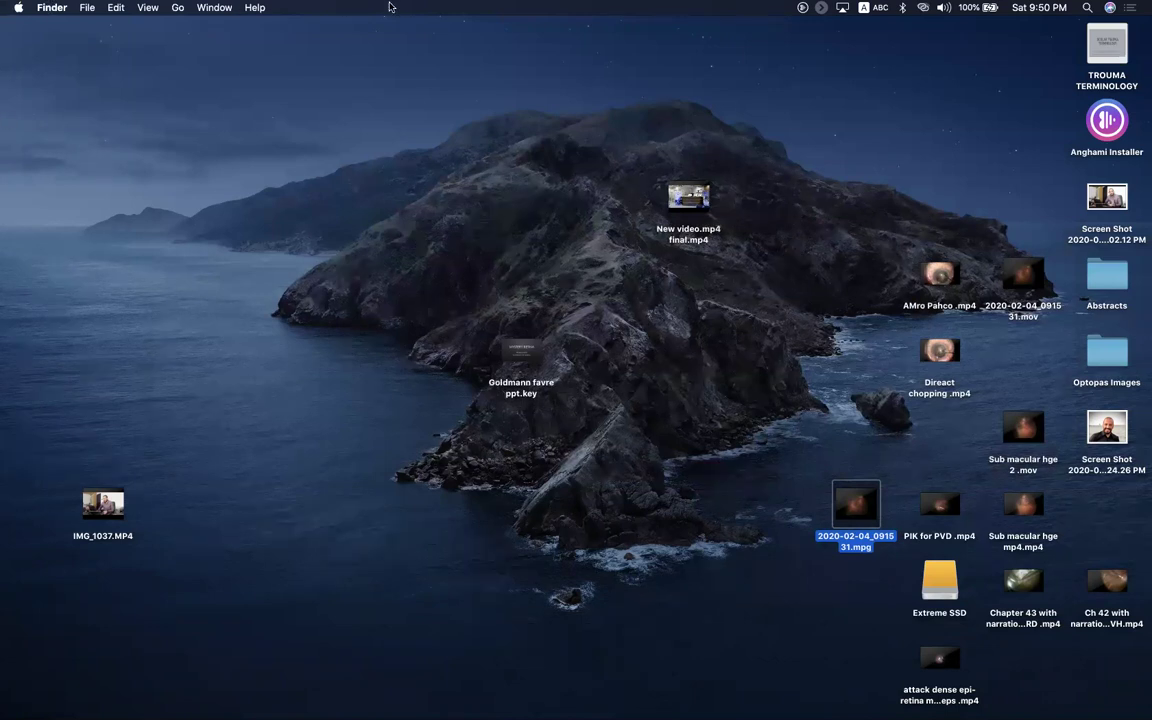
Step: Launch iMovie with the My Movie 5 project and place its window on the desktop
{"action": "key", "text": "ctrl+Up"}
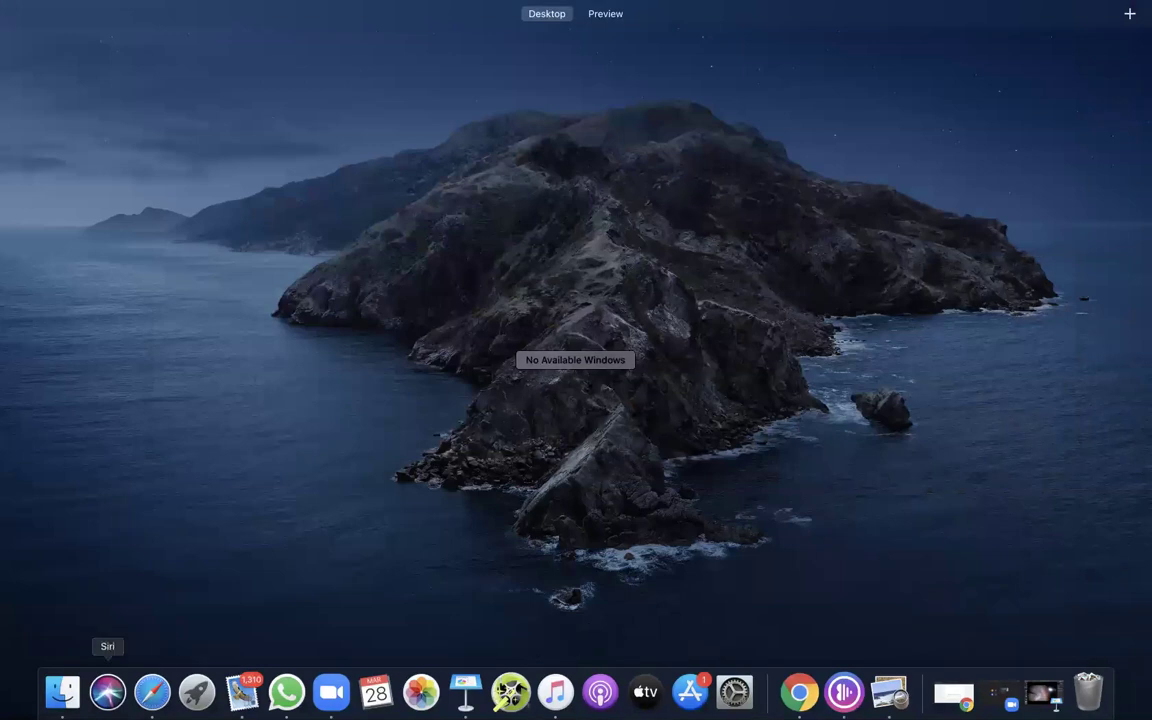
{"action": "key", "text": "ctrl+Up"}
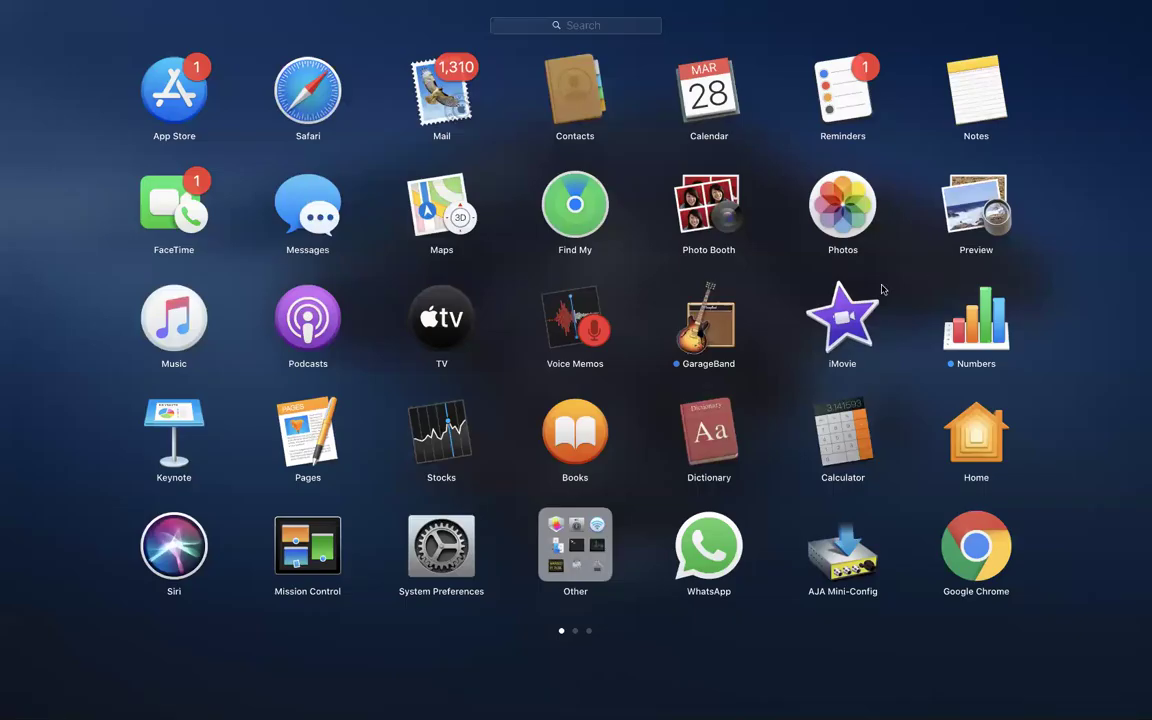
{"action": "left_click", "coordinate": [918, 262]}
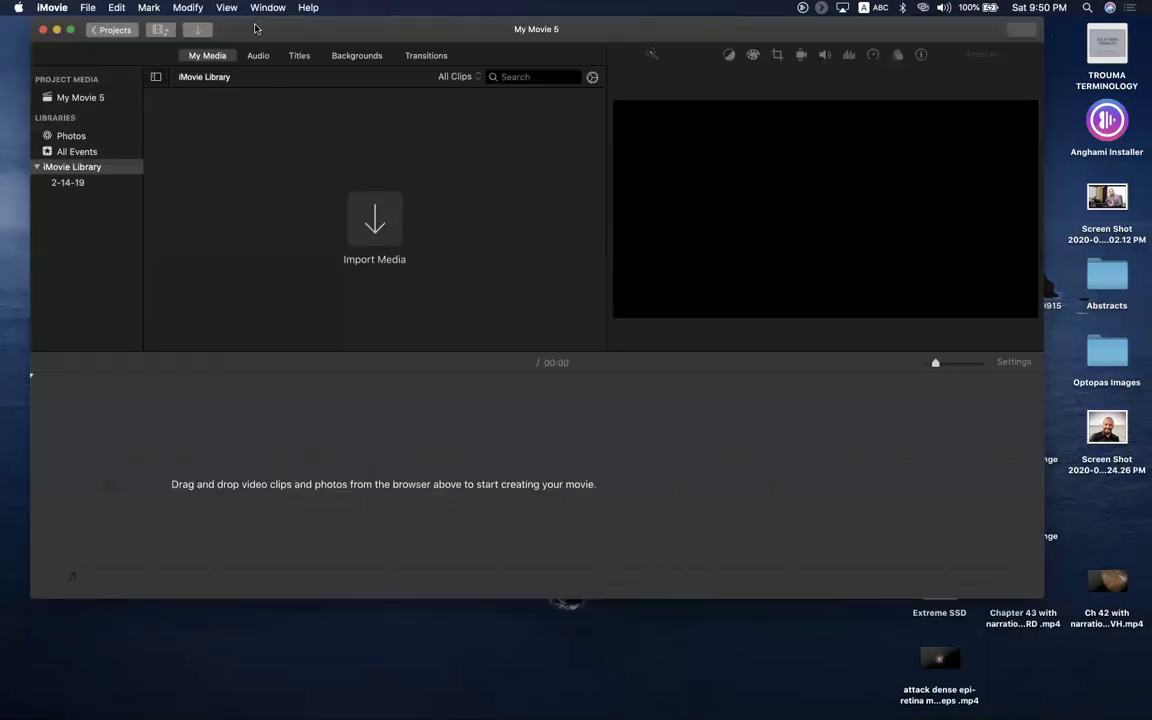
{"action": "mouse_move", "coordinate": [323, 34]}
{"action": "left_mouse_down"}
{"action": "mouse_move", "coordinate": [310, 30]}
{"action": "mouse_move", "coordinate": [321, 39]}
{"action": "left_mouse_up"}
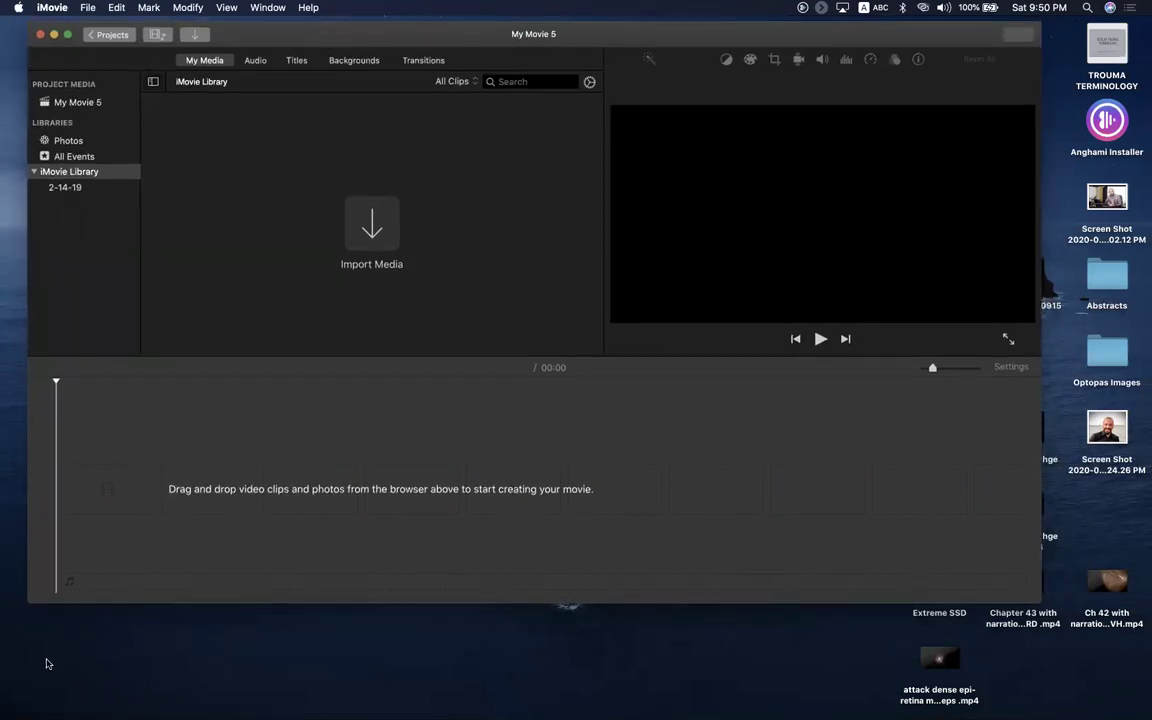
Step: Add the second surgery video from the new folder on the Extreme SSD drive to the My Movie 5 timeline
{"action": "mouse_move", "coordinate": [500, 715]}
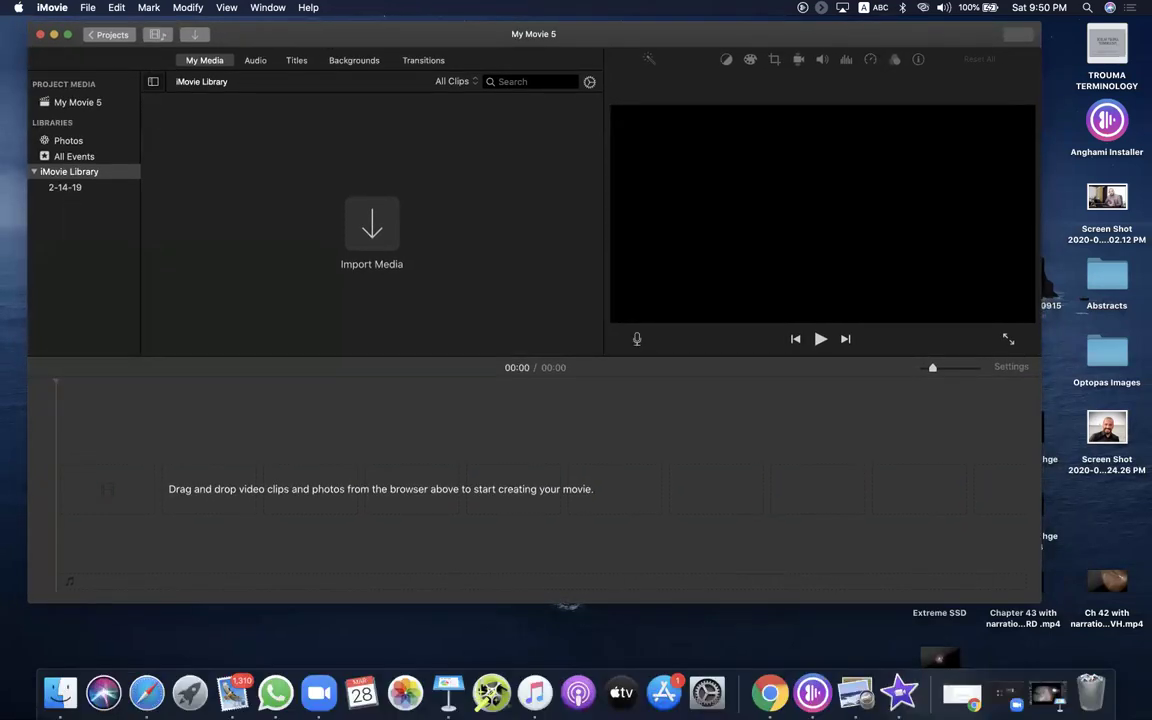
{"action": "left_click", "coordinate": [60, 692]}
{"action": "left_click", "coordinate": [165, 267]}
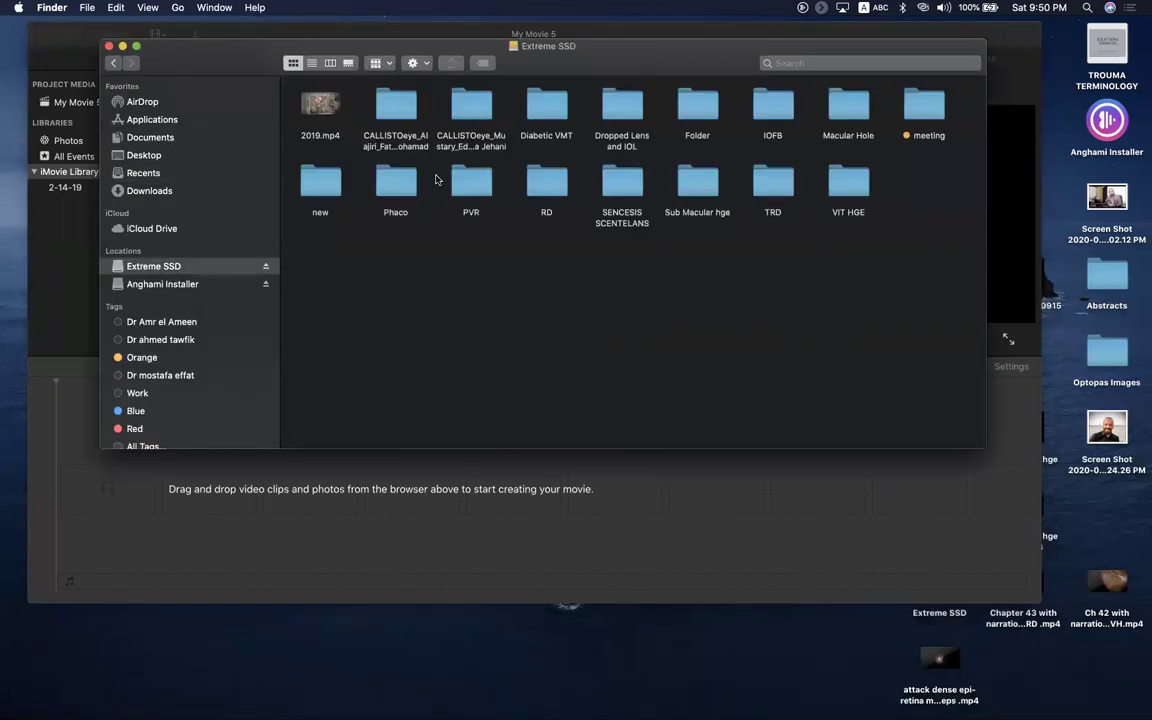
{"action": "double_click", "coordinate": [304, 187]}
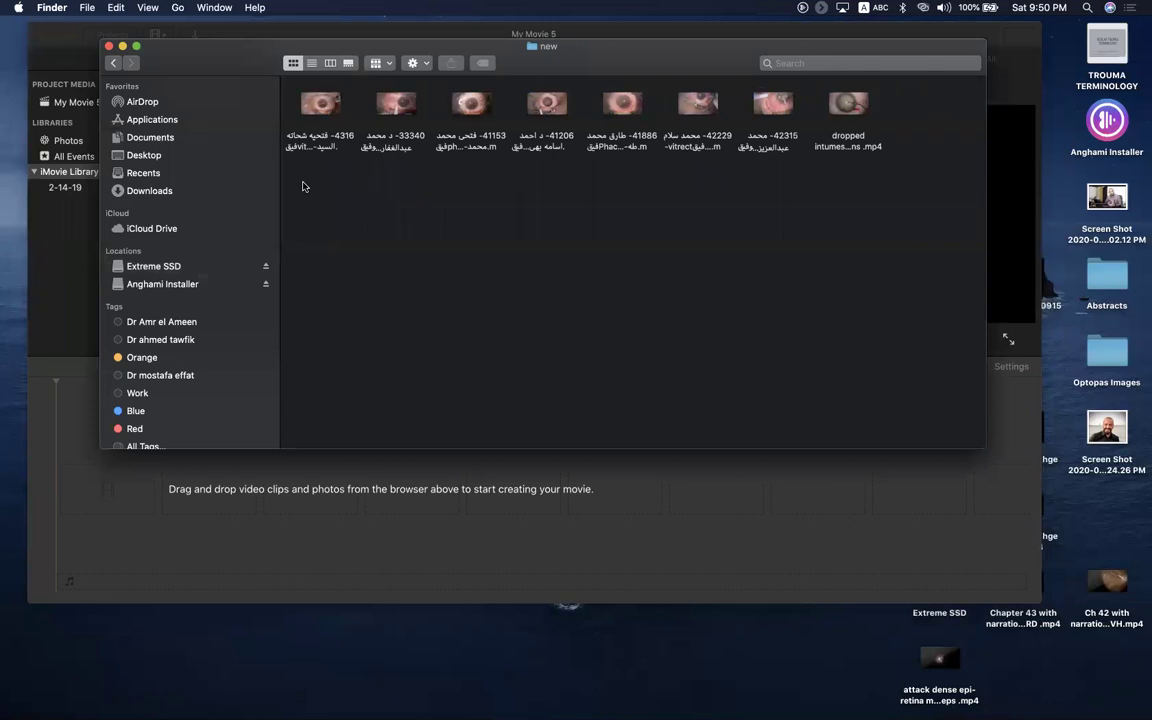
{"action": "left_click_drag", "start_coordinate": [204, 55], "coordinate": [590, 41]}
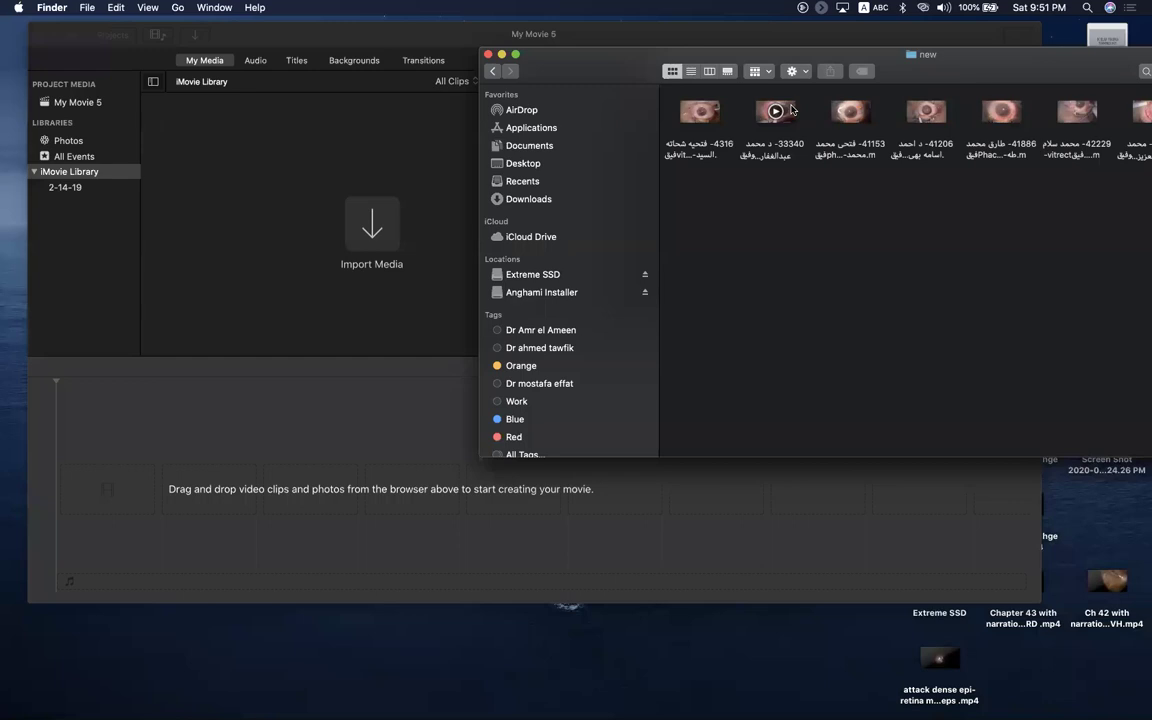
{"action": "left_click_drag", "start_coordinate": [790, 110], "coordinate": [315, 510]}
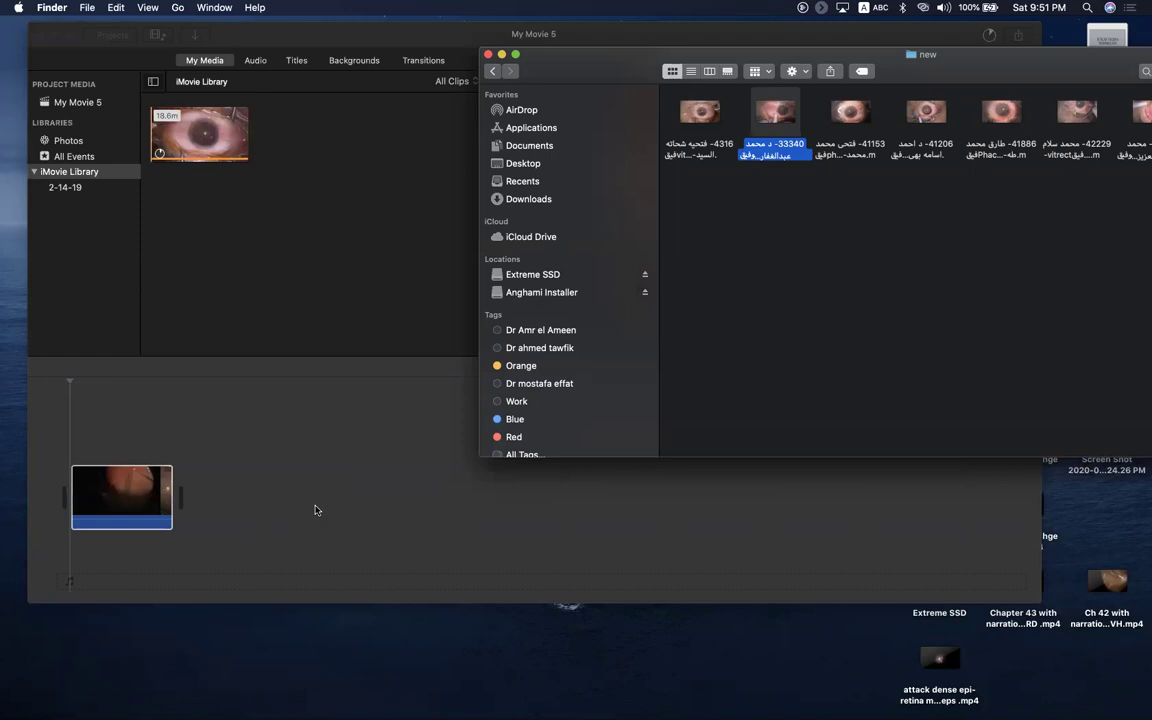
Step: Examine the resolution options for exporting My Movie 5 as a file, and cancel the export
{"action": "left_click", "coordinate": [396, 27]}
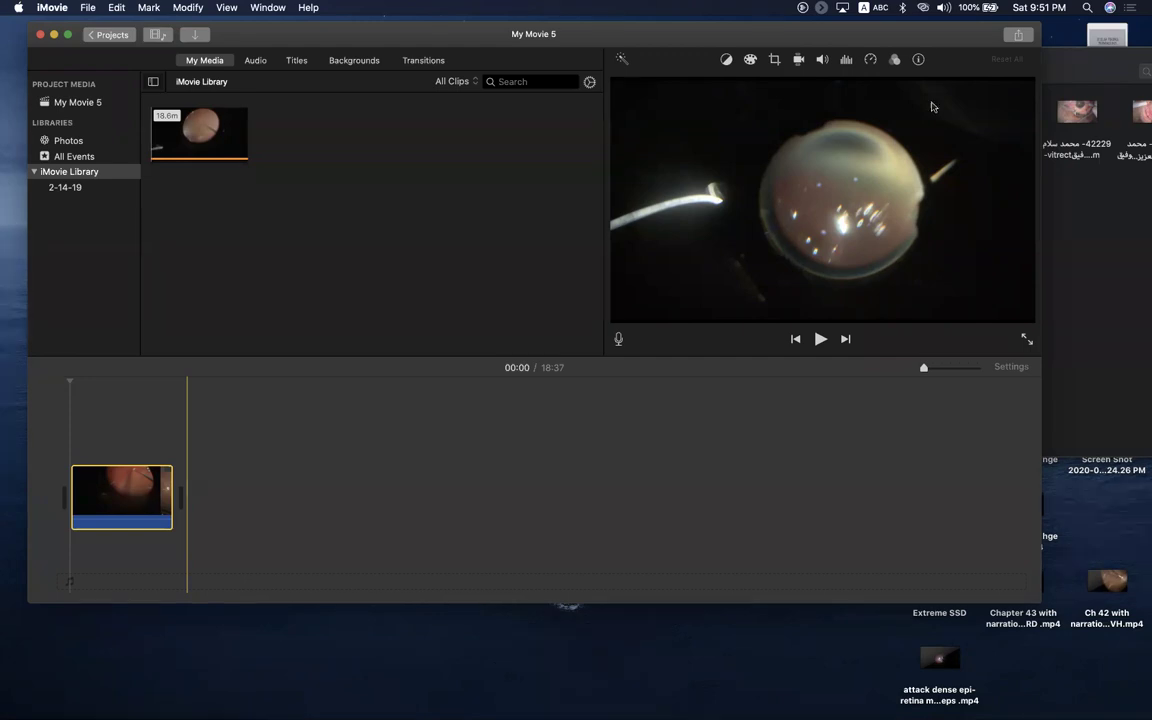
{"action": "left_click_drag", "start_coordinate": [937, 41], "coordinate": [827, 36]}
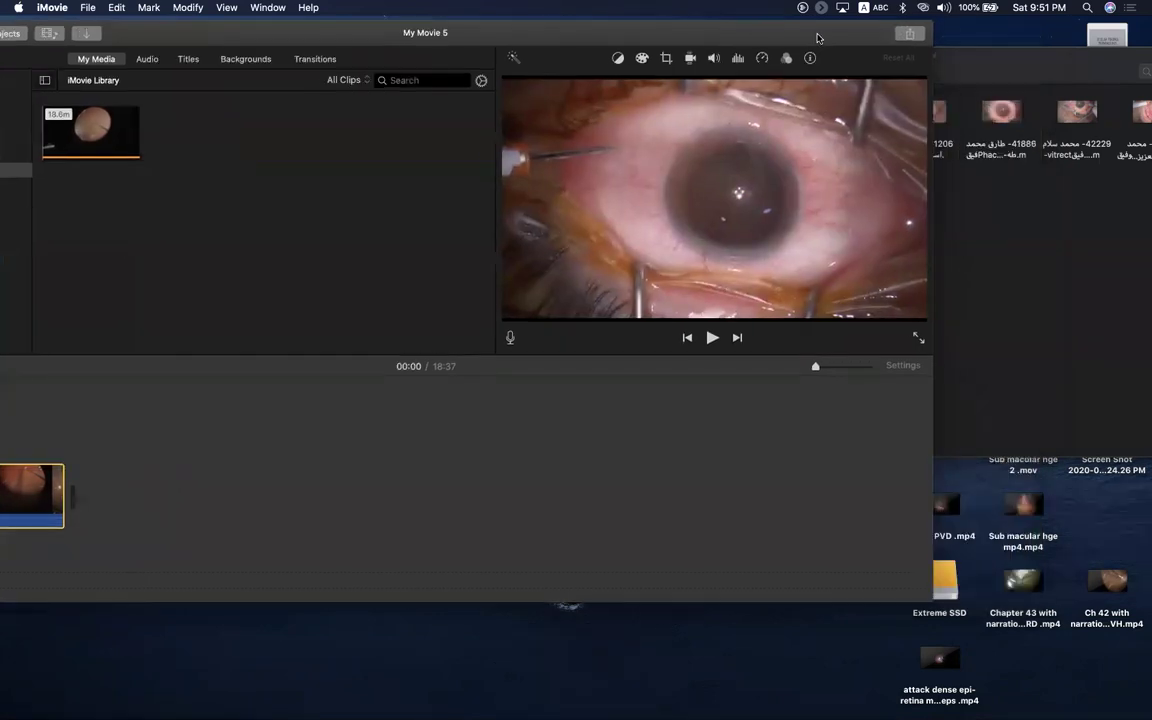
{"action": "left_click", "coordinate": [903, 34]}
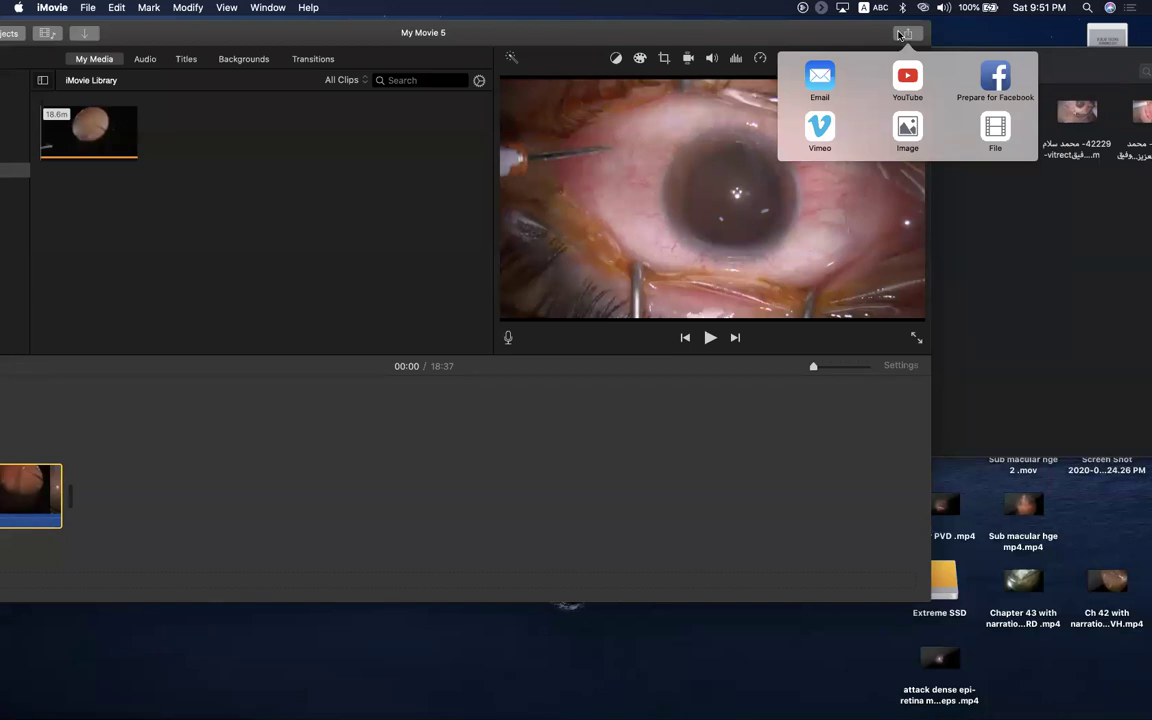
{"action": "left_click", "coordinate": [995, 130]}
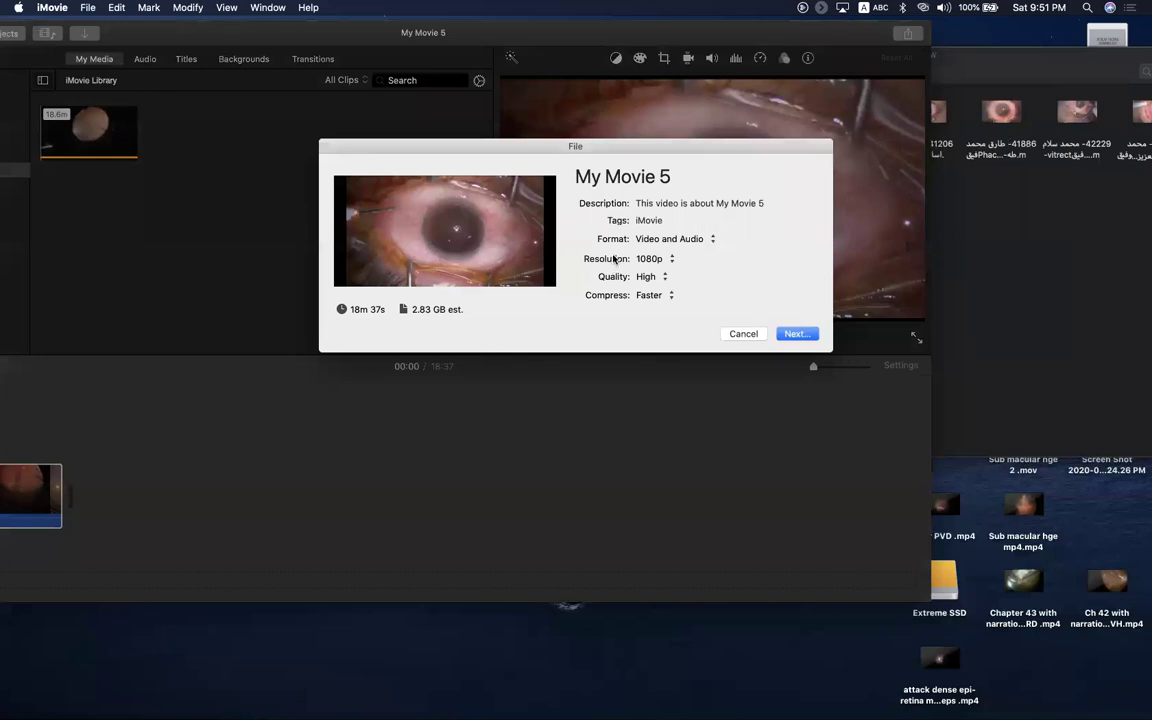
{"action": "left_click", "coordinate": [650, 258]}
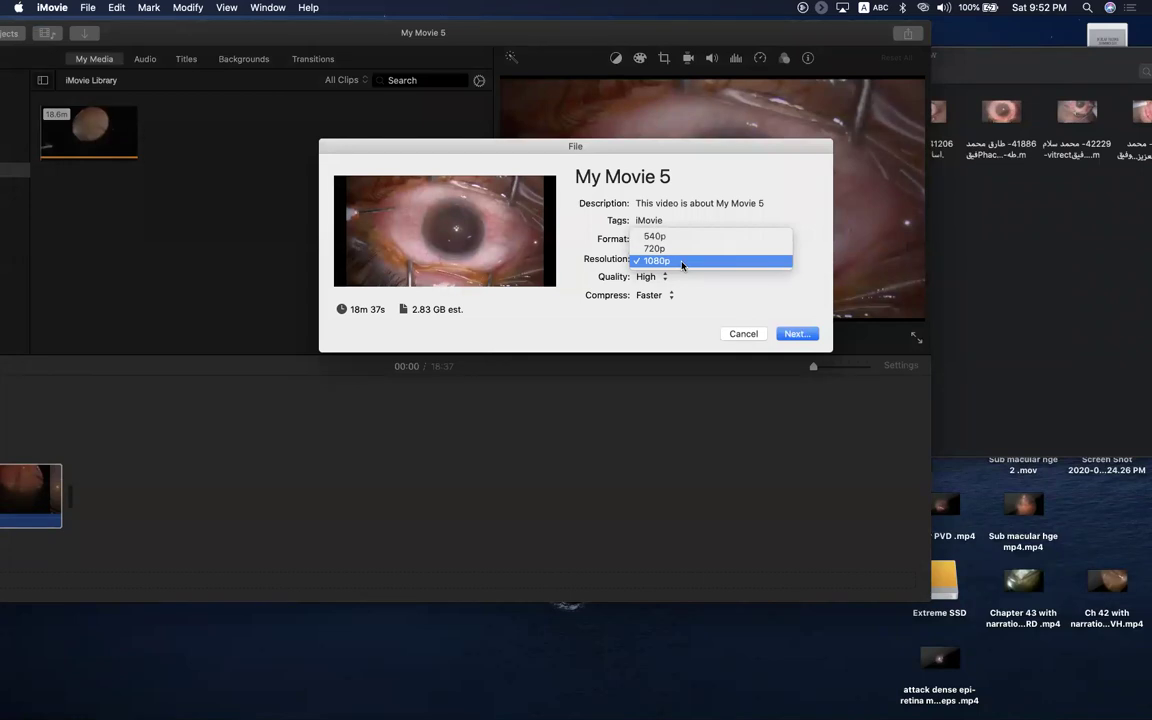
{"action": "left_click", "coordinate": [738, 332]}
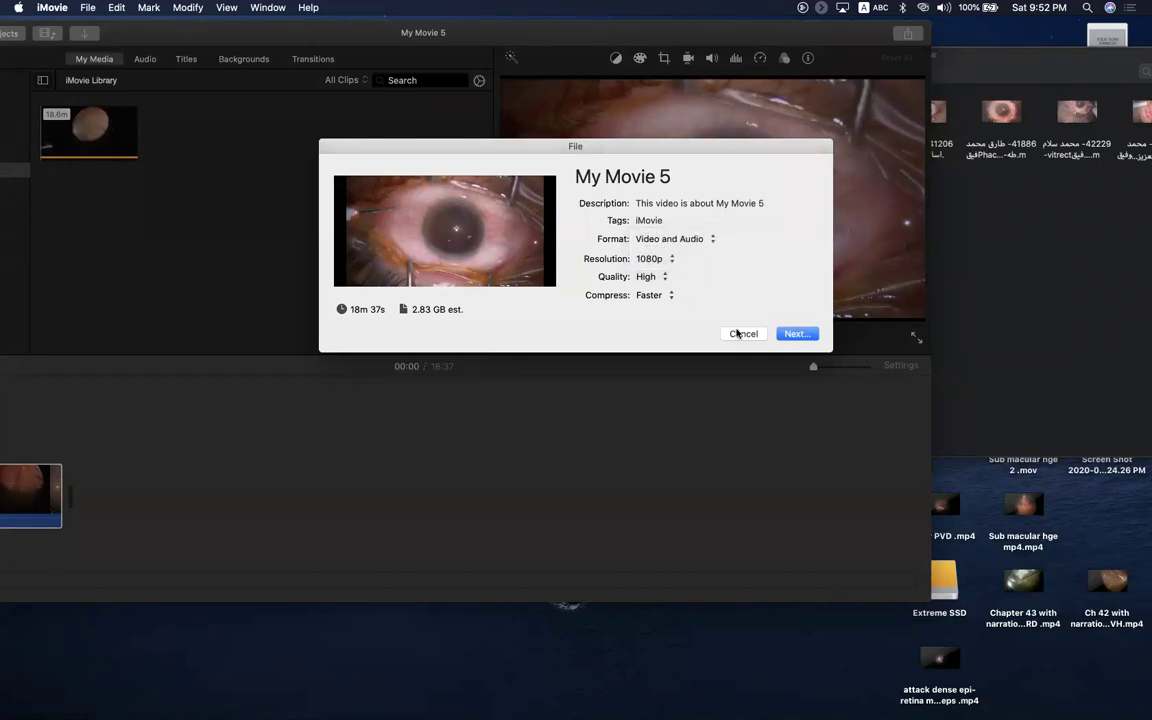
{"action": "left_click", "coordinate": [742, 333]}
Step: Reopen the file export settings for My Movie 5, pick 1080p among the resolution options, and cancel the export
{"action": "left_click_drag", "start_coordinate": [396, 27], "coordinate": [496, 22]}
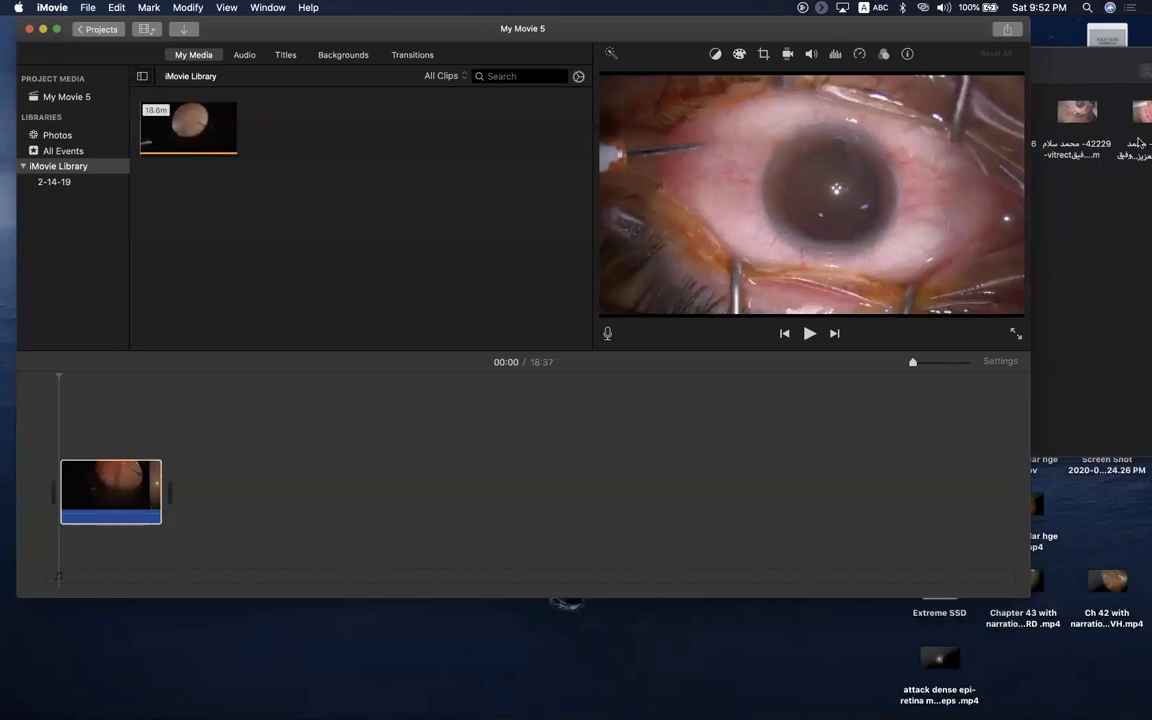
{"action": "left_click", "coordinate": [1009, 31]}
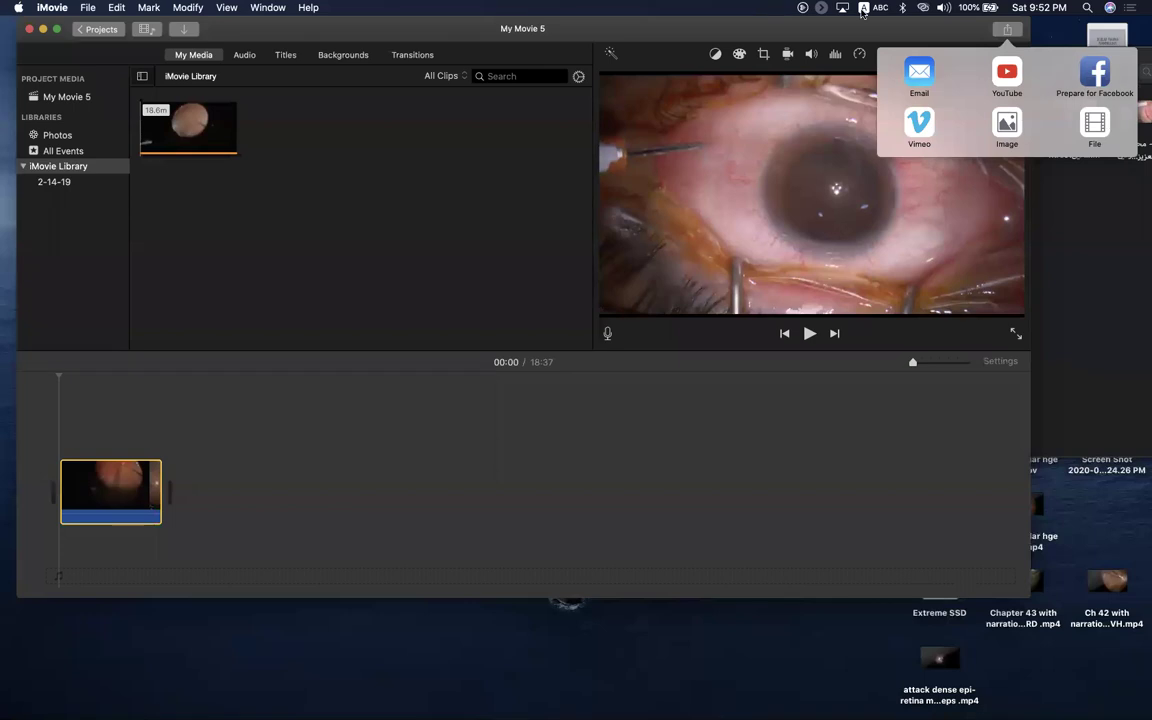
{"action": "left_click_drag", "start_coordinate": [780, 25], "coordinate": [649, 30]}
{"action": "left_click_drag", "start_coordinate": [773, 42], "coordinate": [709, 40]}
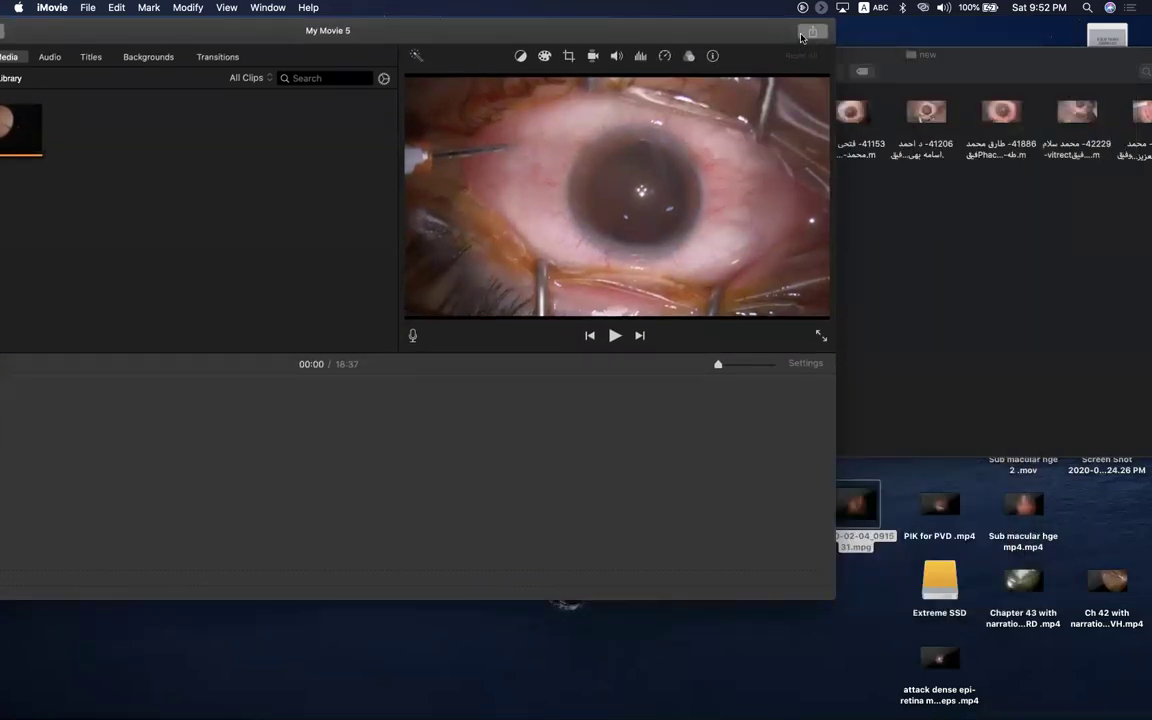
{"action": "left_click", "coordinate": [812, 31]}
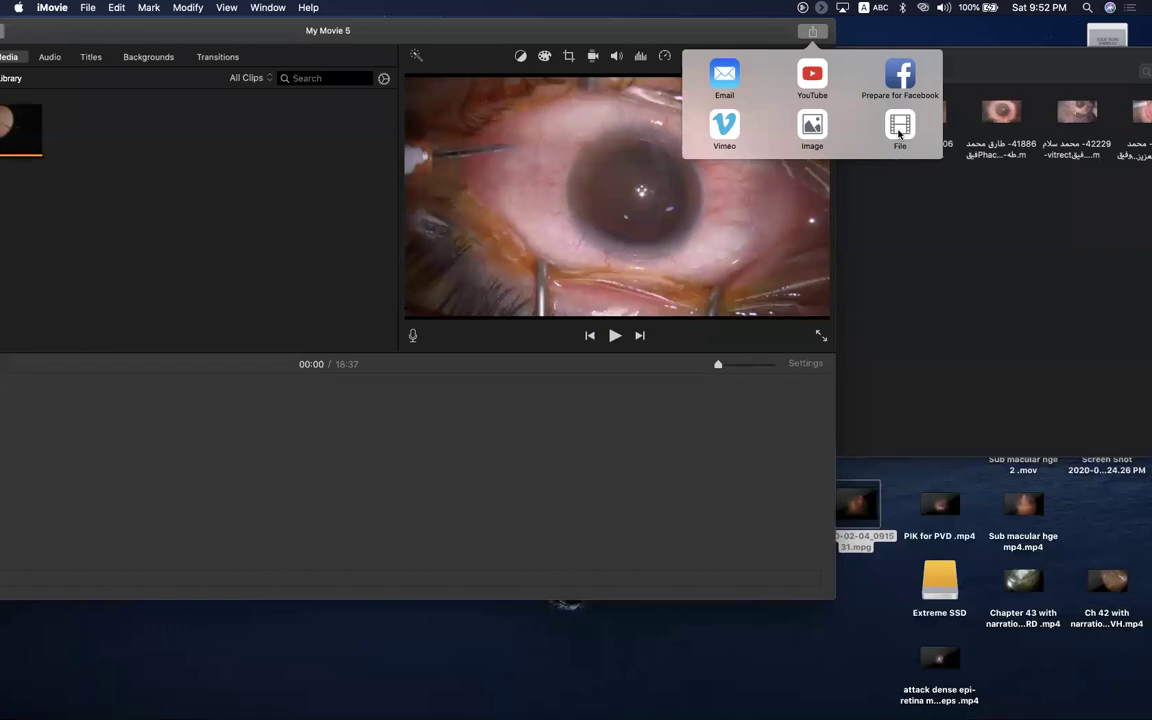
{"action": "left_click", "coordinate": [899, 130]}
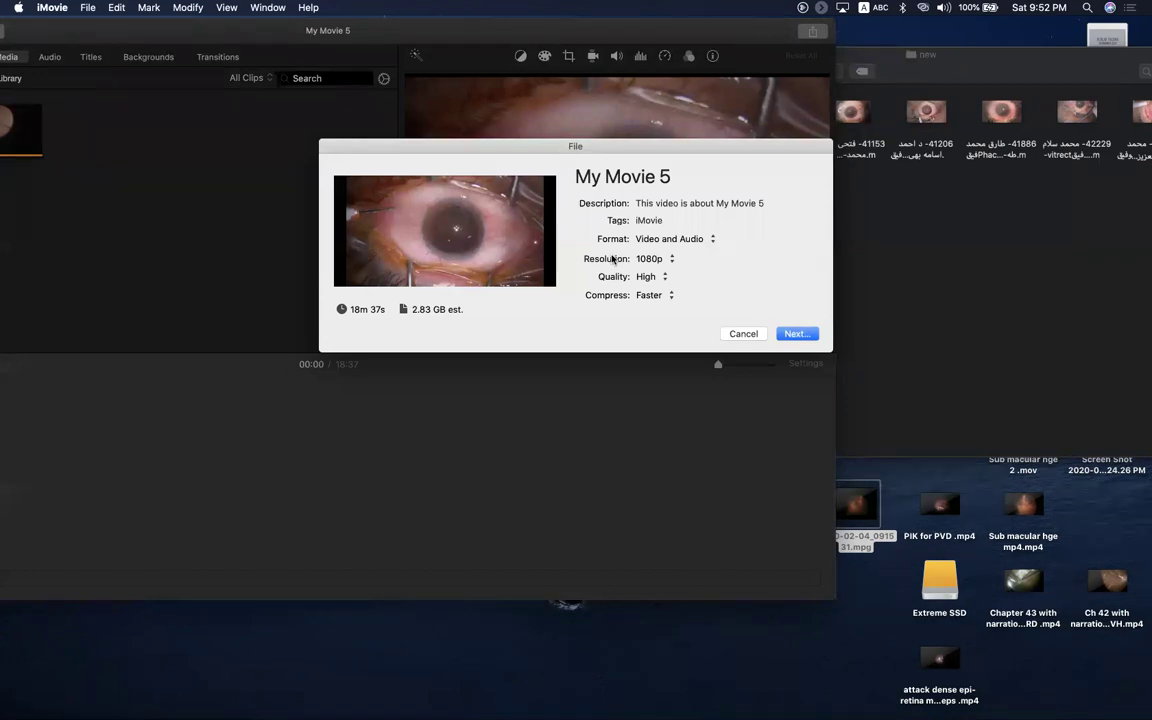
{"action": "left_click", "coordinate": [652, 259]}
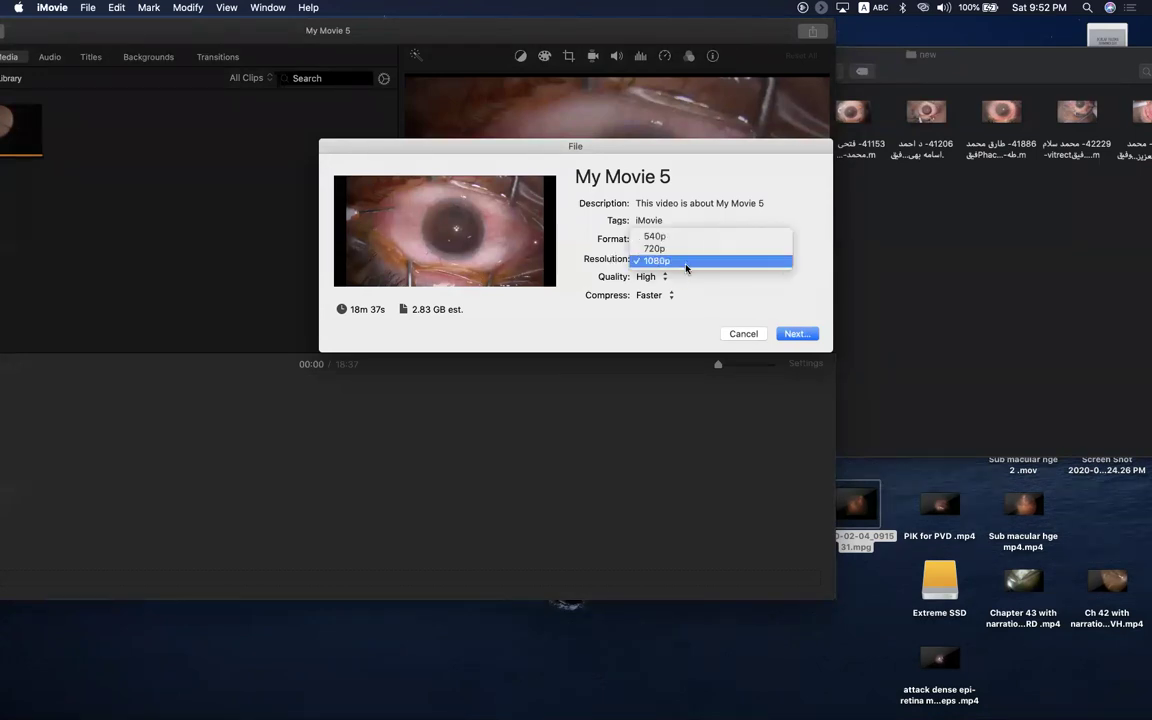
{"action": "left_click", "coordinate": [659, 263]}
{"action": "left_click", "coordinate": [751, 333]}
{"action": "left_click", "coordinate": [751, 333]}
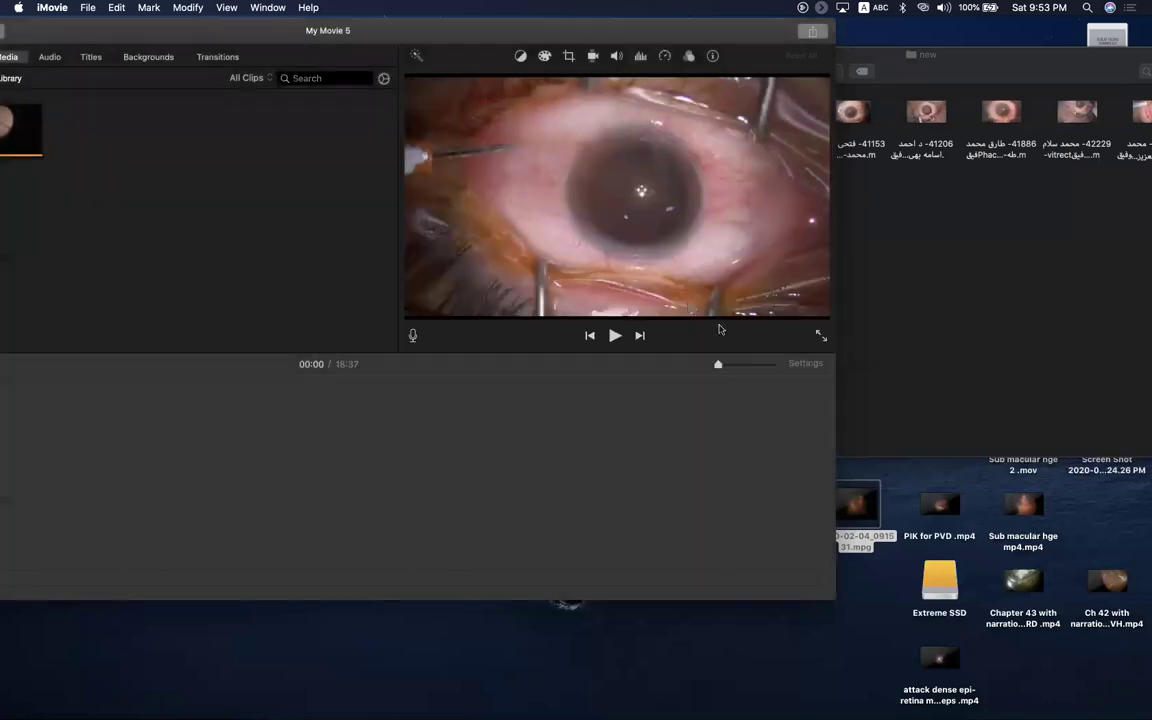
Step: Delete the surgery clip from the My Movie 5 timeline and from the iMovie library
{"action": "double_click", "coordinate": [224, 30]}
{"action": "left_click", "coordinate": [206, 500]}
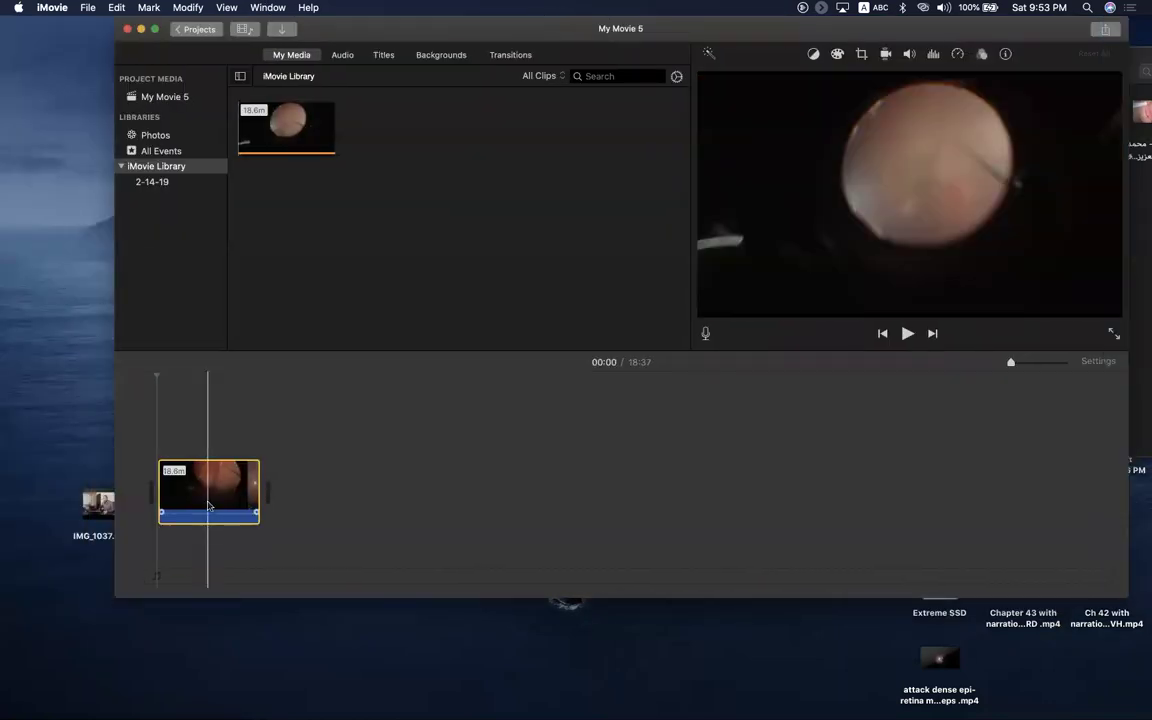
{"action": "key", "text": "Delete"}
{"action": "left_click", "coordinate": [288, 118]}
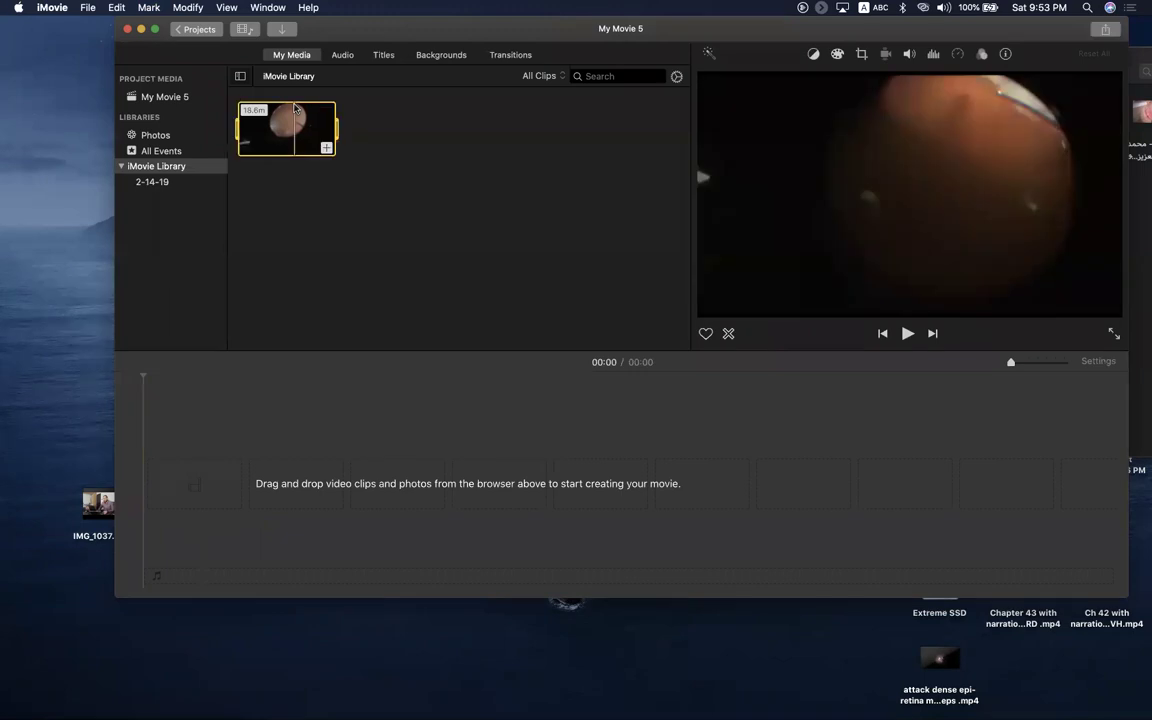
{"action": "right_click", "coordinate": [294, 104]}
{"action": "left_click", "coordinate": [336, 235]}
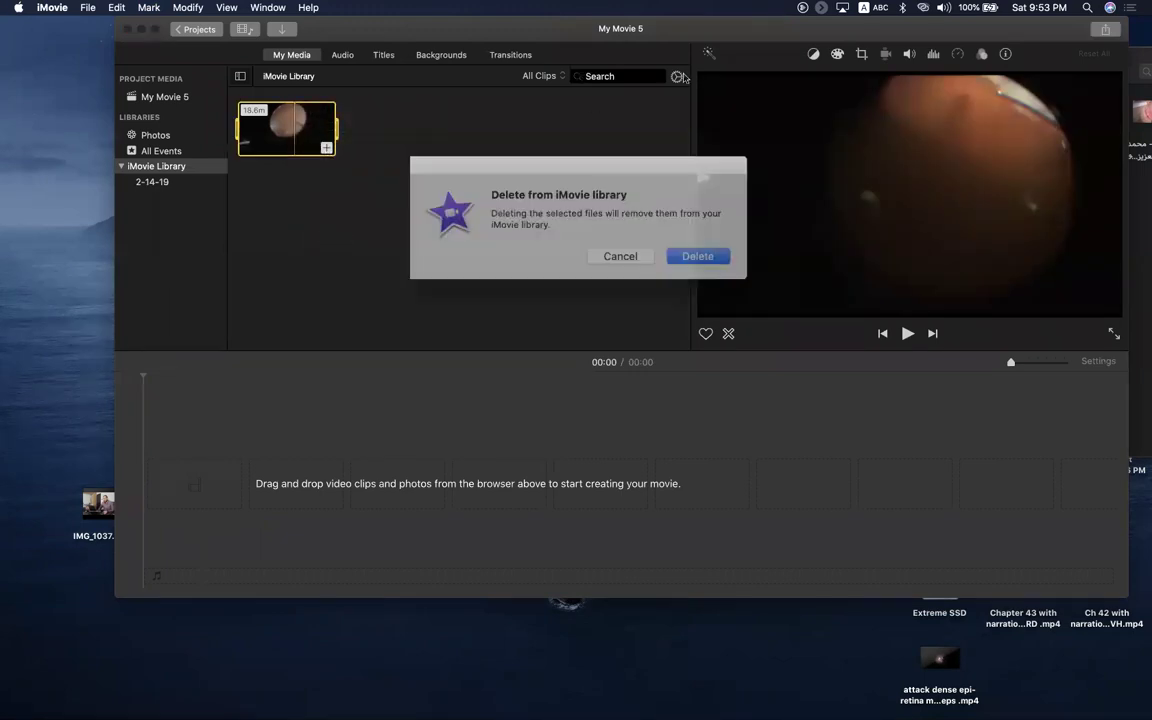
{"action": "left_click", "coordinate": [689, 258]}
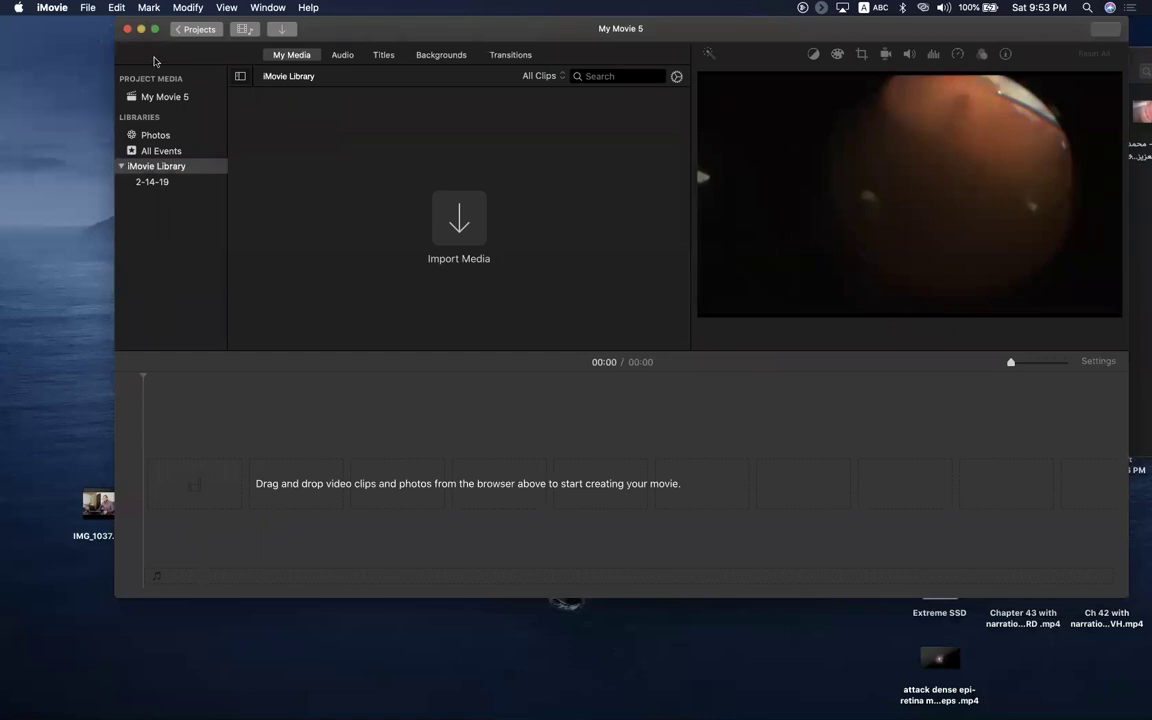
Step: Try to add the desktop video 2020-02-04_091531.mpg to the empty My Movie 5 project
{"action": "left_click_drag", "start_coordinate": [151, 32], "coordinate": [20, 7]}
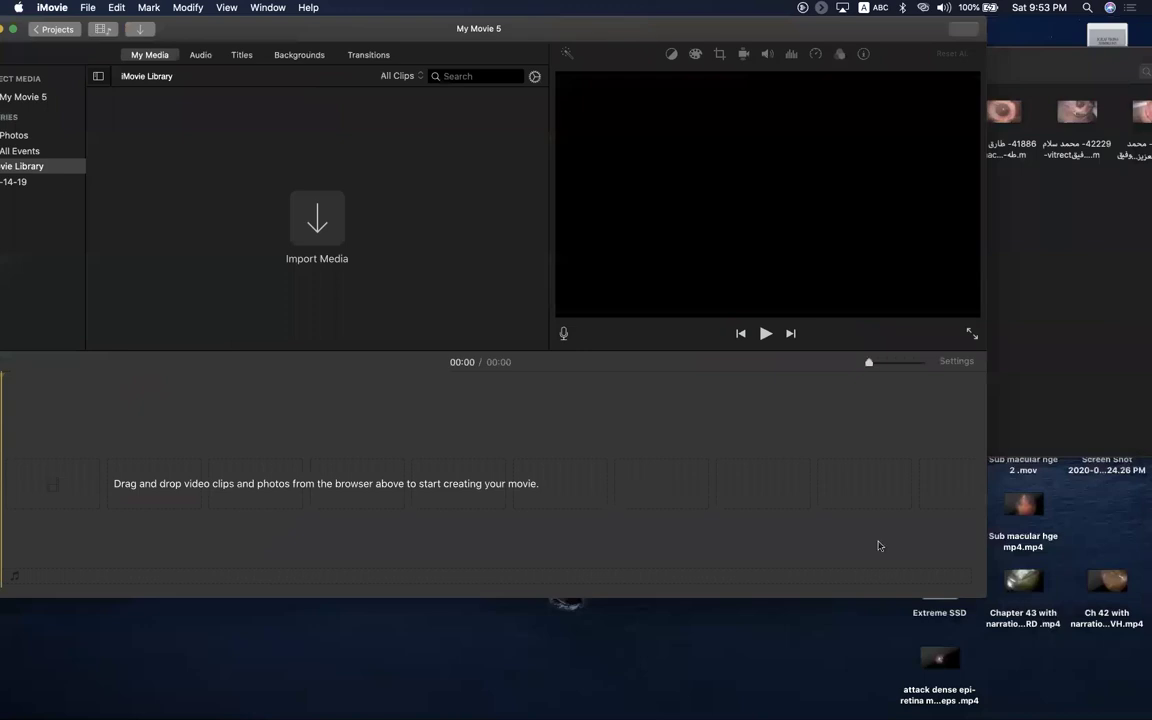
{"action": "left_click_drag", "start_coordinate": [771, 38], "coordinate": [531, 52]}
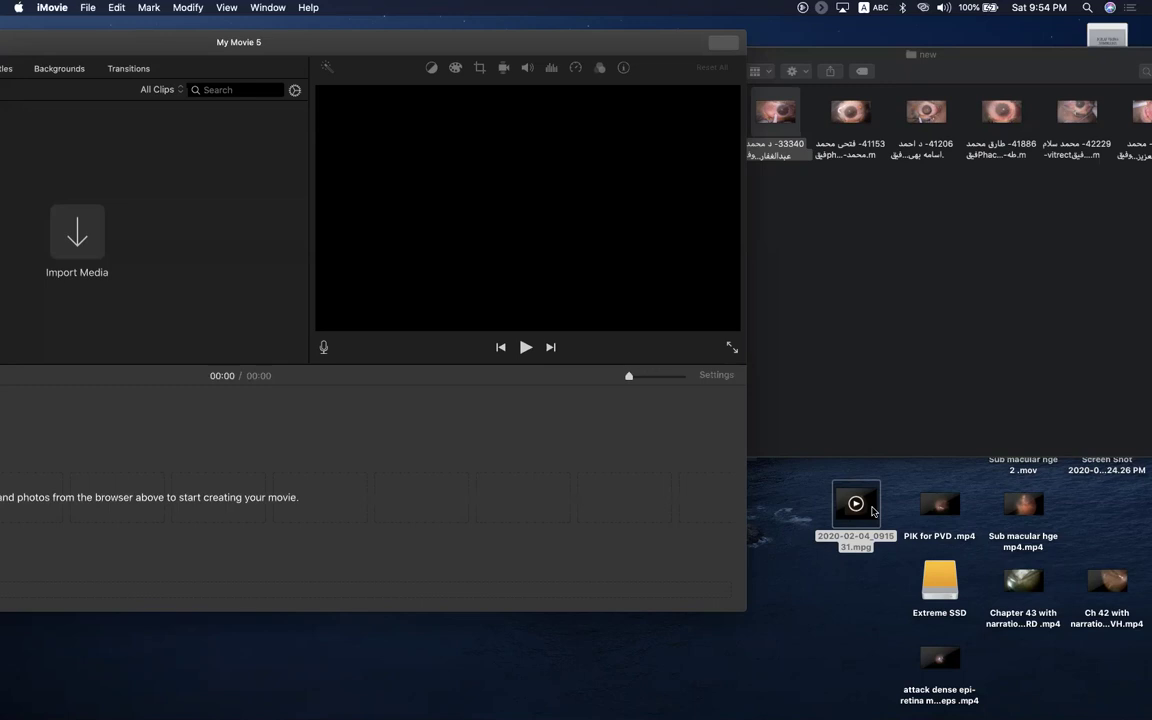
{"action": "left_click_drag", "start_coordinate": [872, 511], "coordinate": [191, 233]}
{"action": "left_click_drag", "start_coordinate": [172, 35], "coordinate": [309, 7]}
{"action": "left_click_drag", "start_coordinate": [876, 512], "coordinate": [424, 492]}
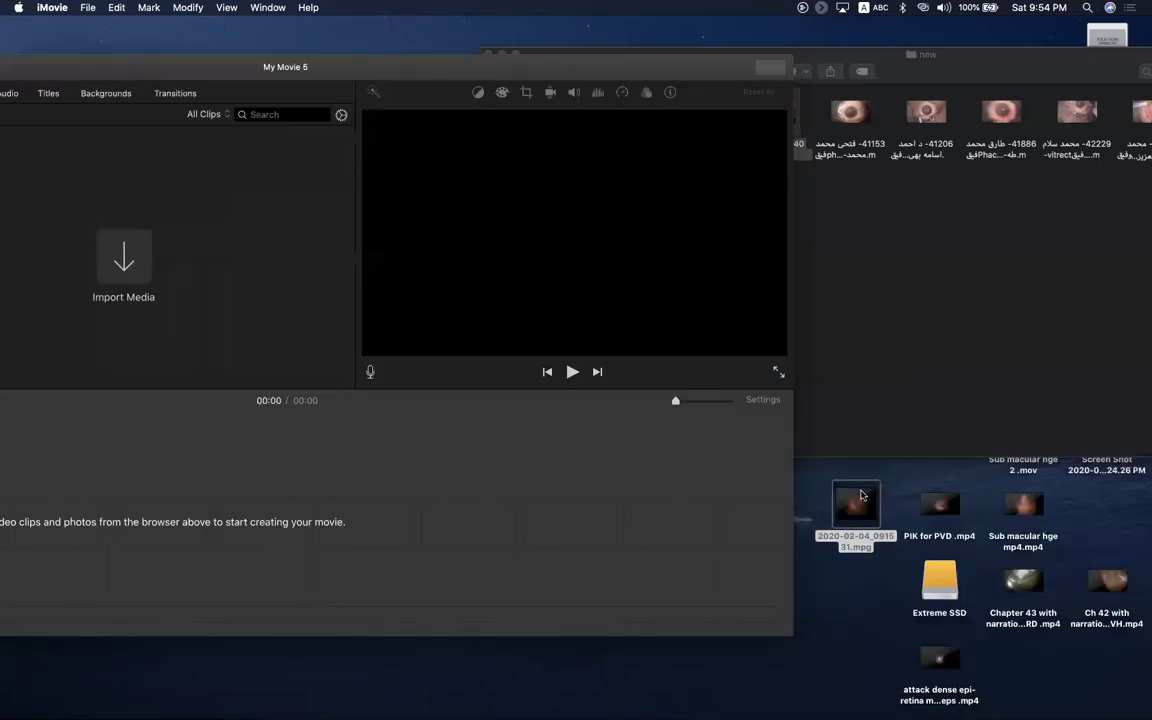
Step: Add the desktop video Sub macular hge mp4.mp4 to the empty My Movie 5 timeline and reposition the project window
{"action": "left_click_drag", "start_coordinate": [1023, 503], "coordinate": [197, 511]}
{"action": "left_click_drag", "start_coordinate": [105, 67], "coordinate": [166, 36]}
{"action": "left_click", "coordinate": [831, 35]}
{"action": "left_click_drag", "start_coordinate": [746, 42], "coordinate": [568, 64]}
{"action": "left_click_drag", "start_coordinate": [452, 65], "coordinate": [450, 141]}
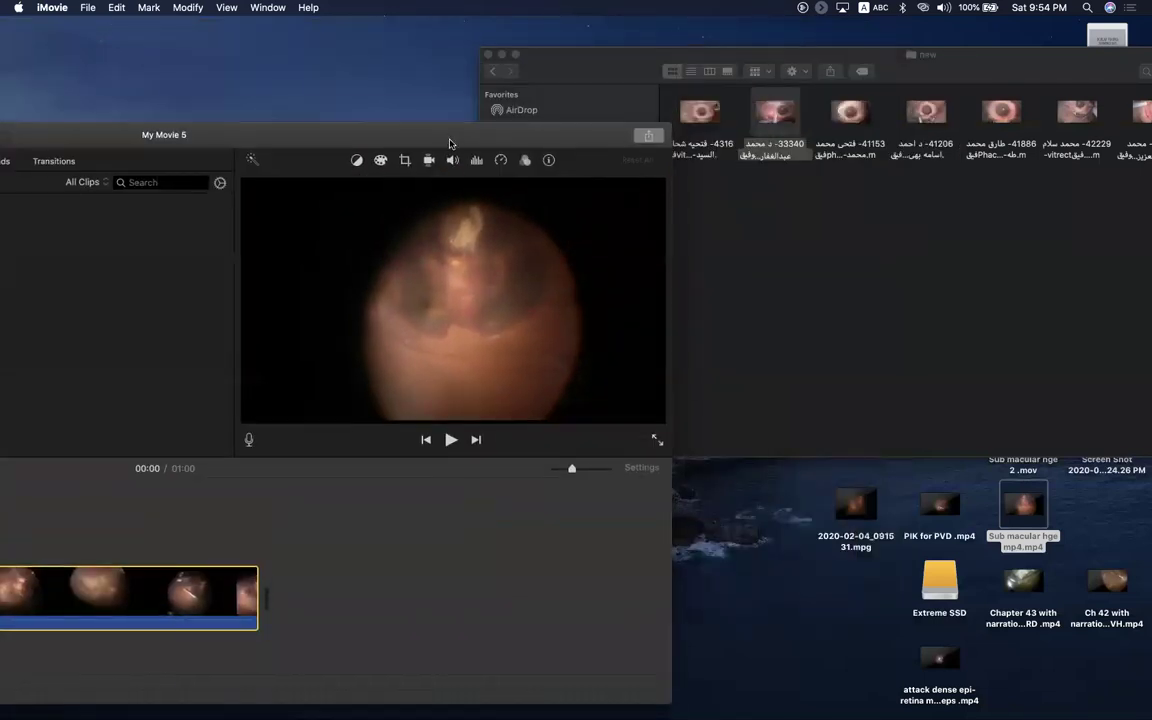
Step: Examine the resolution and quality options for exporting My Movie 5 as a file, trying to pick 1080p
{"action": "left_click", "coordinate": [650, 133]}
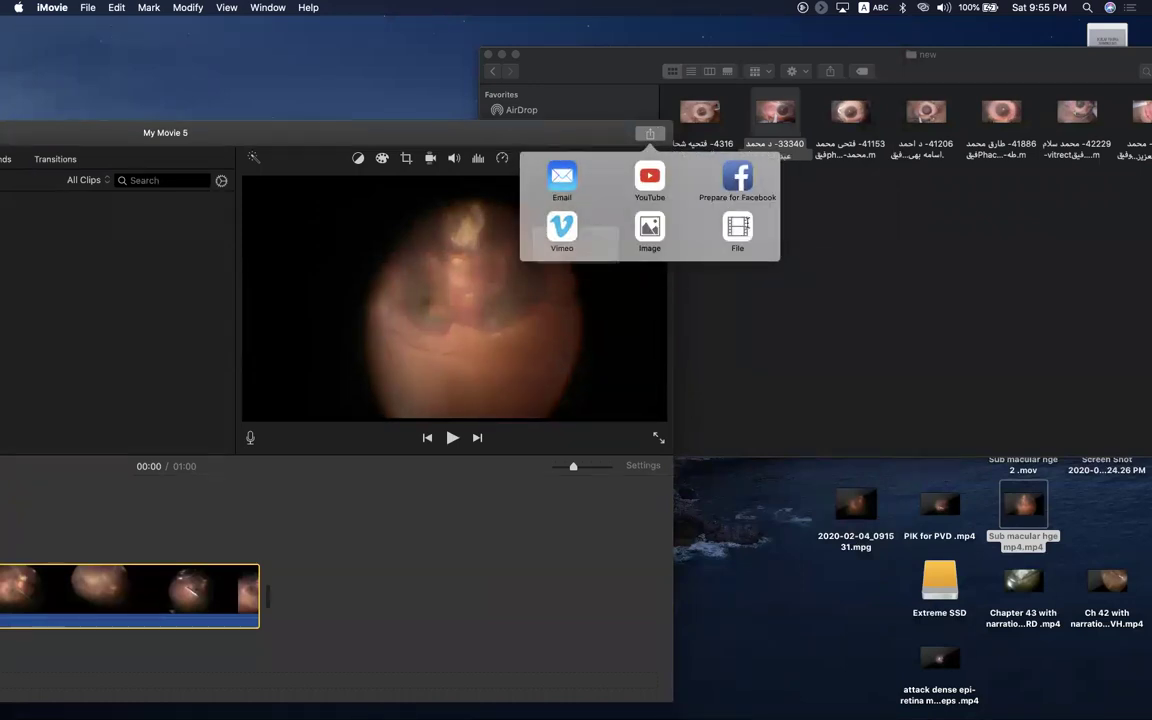
{"action": "left_click", "coordinate": [737, 228]}
{"action": "left_click", "coordinate": [655, 262]}
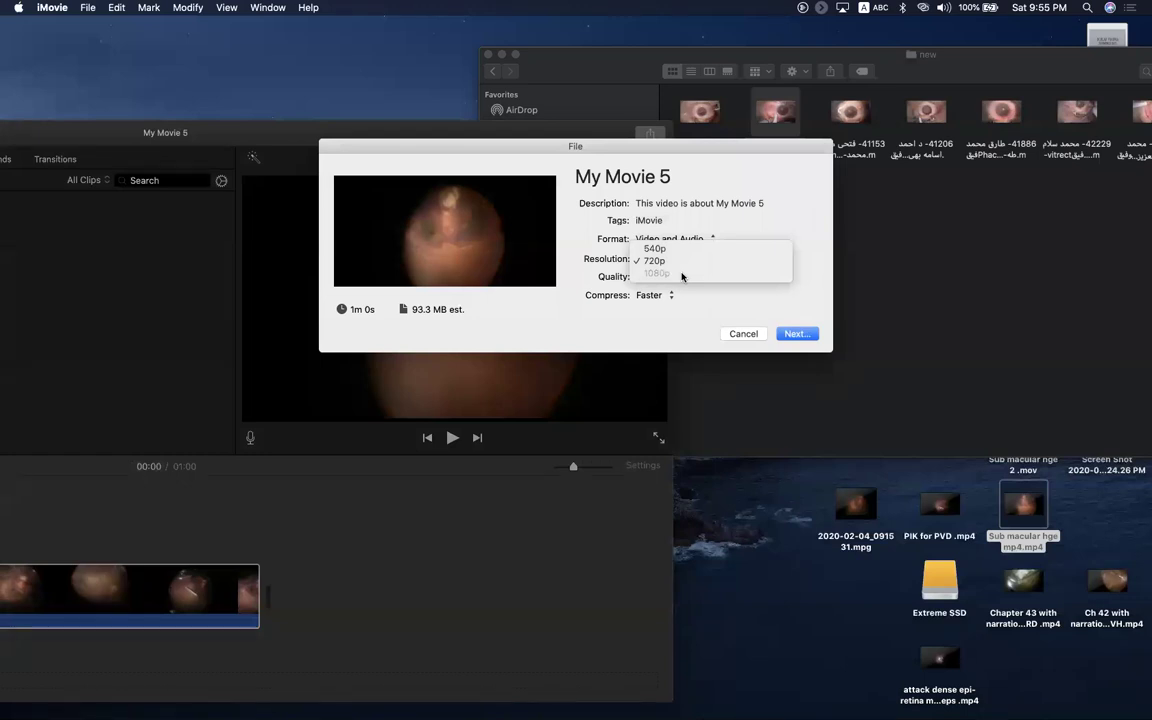
{"action": "left_click", "coordinate": [682, 276]}
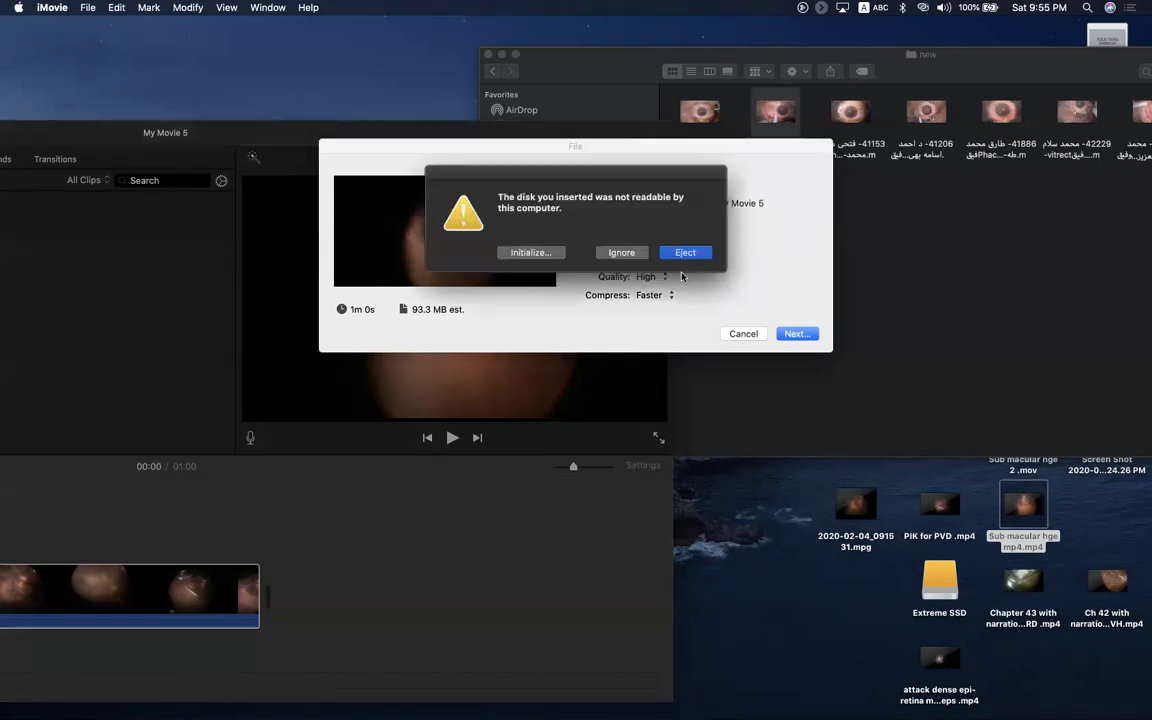
{"action": "left_click", "coordinate": [682, 276]}
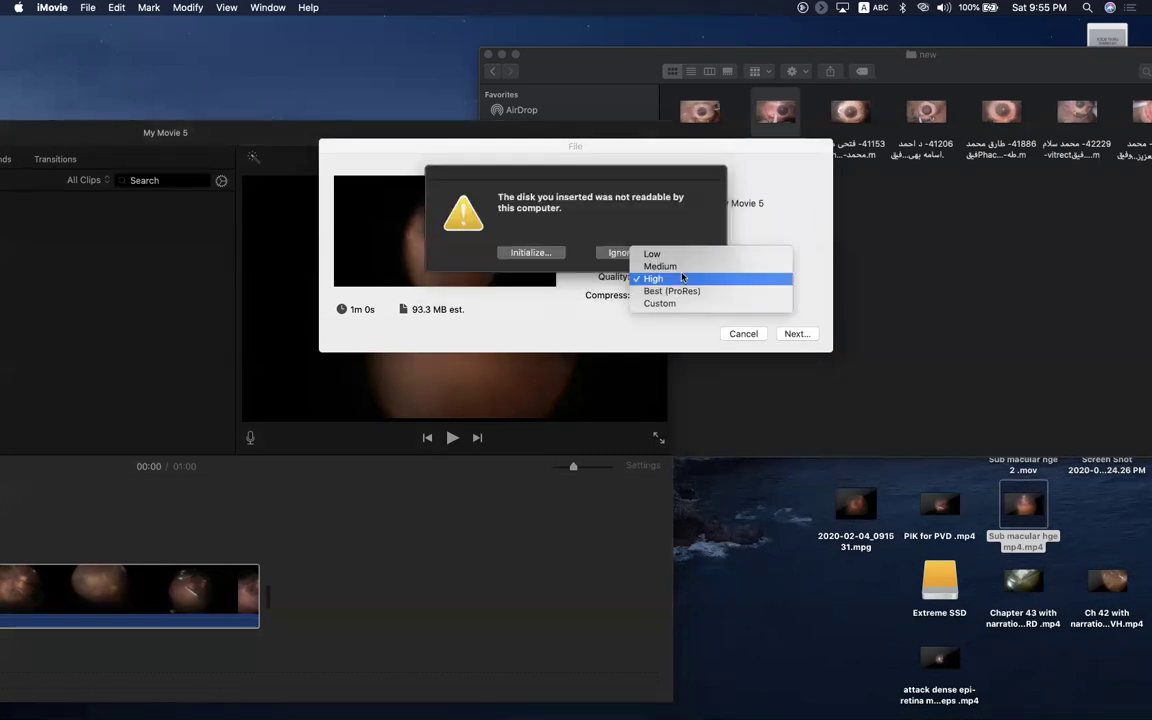
{"action": "left_click", "coordinate": [506, 152]}
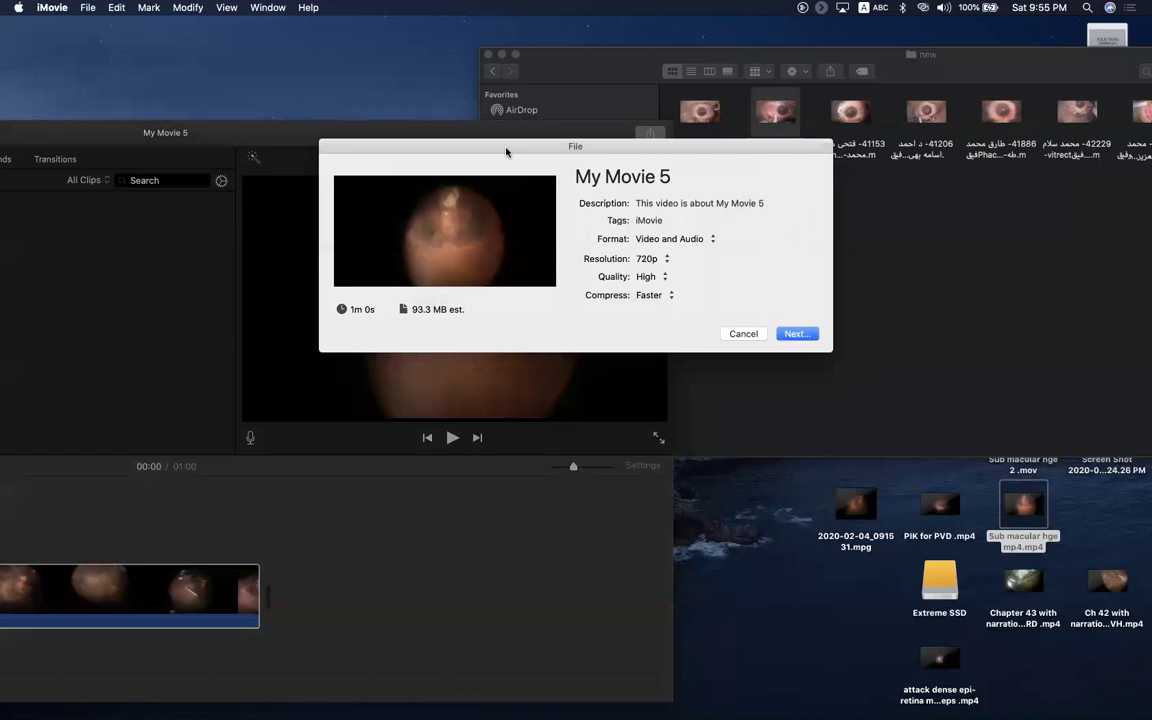
Step: Decline using the newly connected disk for backups and show the contents of the NJAFLM drive in Finder
{"action": "key", "text": "ctrl+Up"}
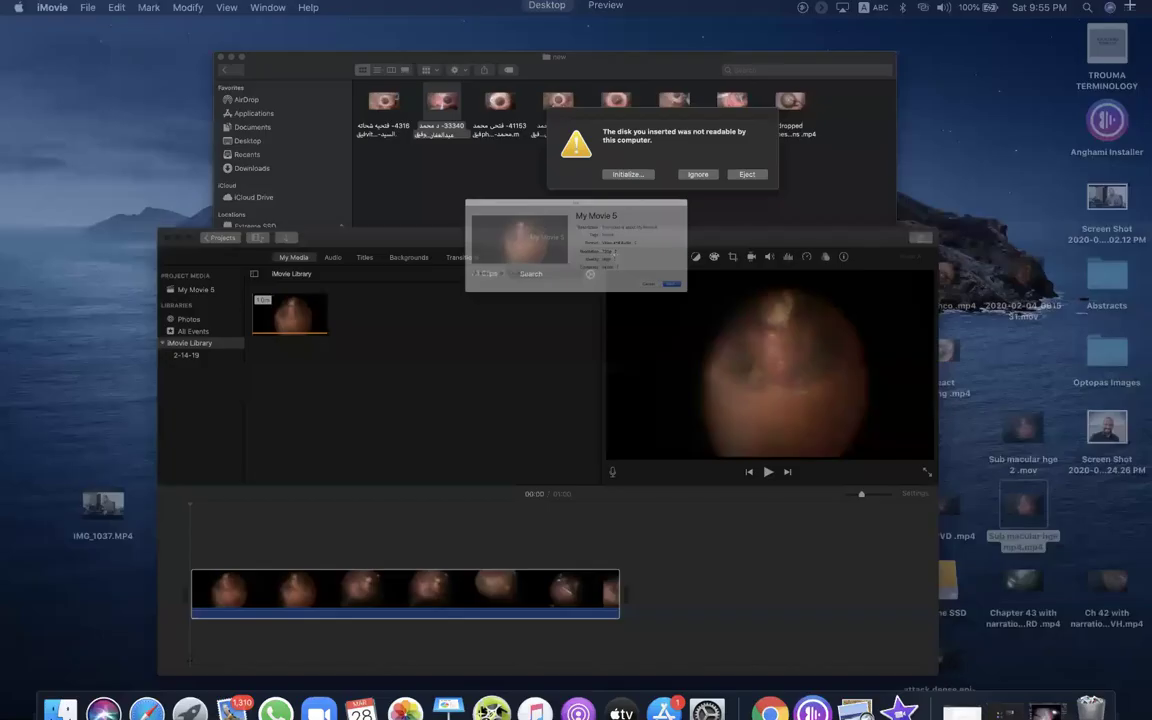
{"action": "key", "text": "ctrl+Up"}
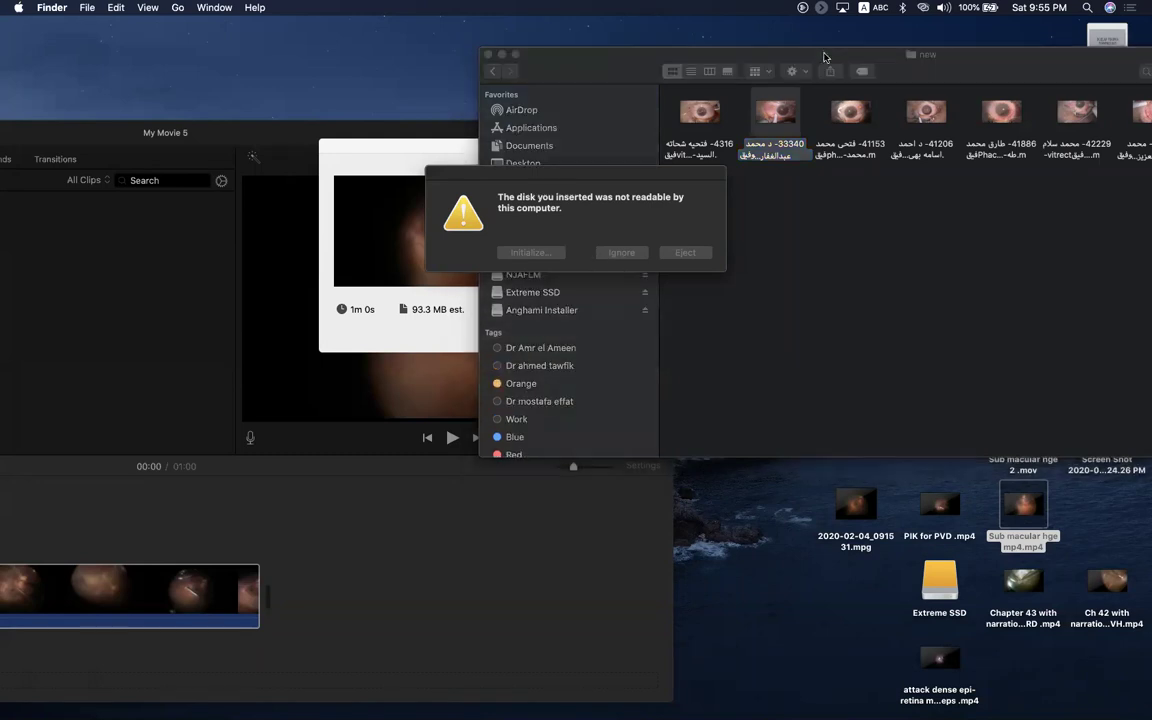
{"action": "left_click", "coordinate": [398, 158]}
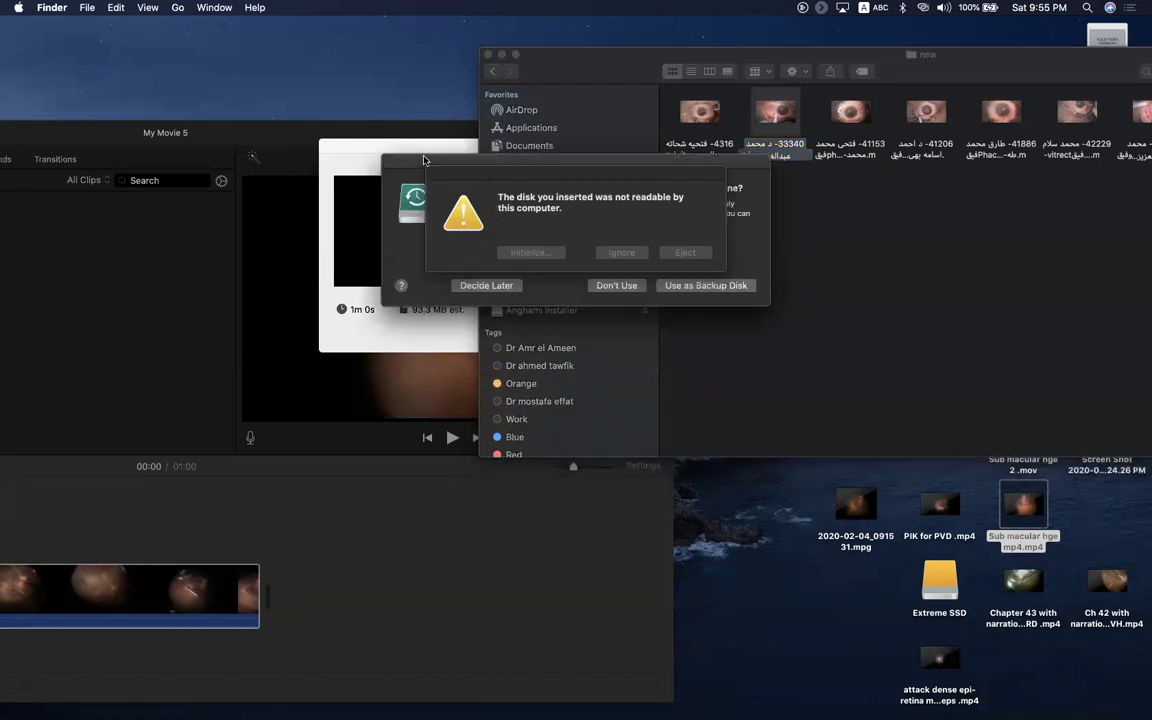
{"action": "left_click", "coordinate": [617, 286]}
{"action": "left_click_drag", "start_coordinate": [549, 213], "coordinate": [843, 579]}
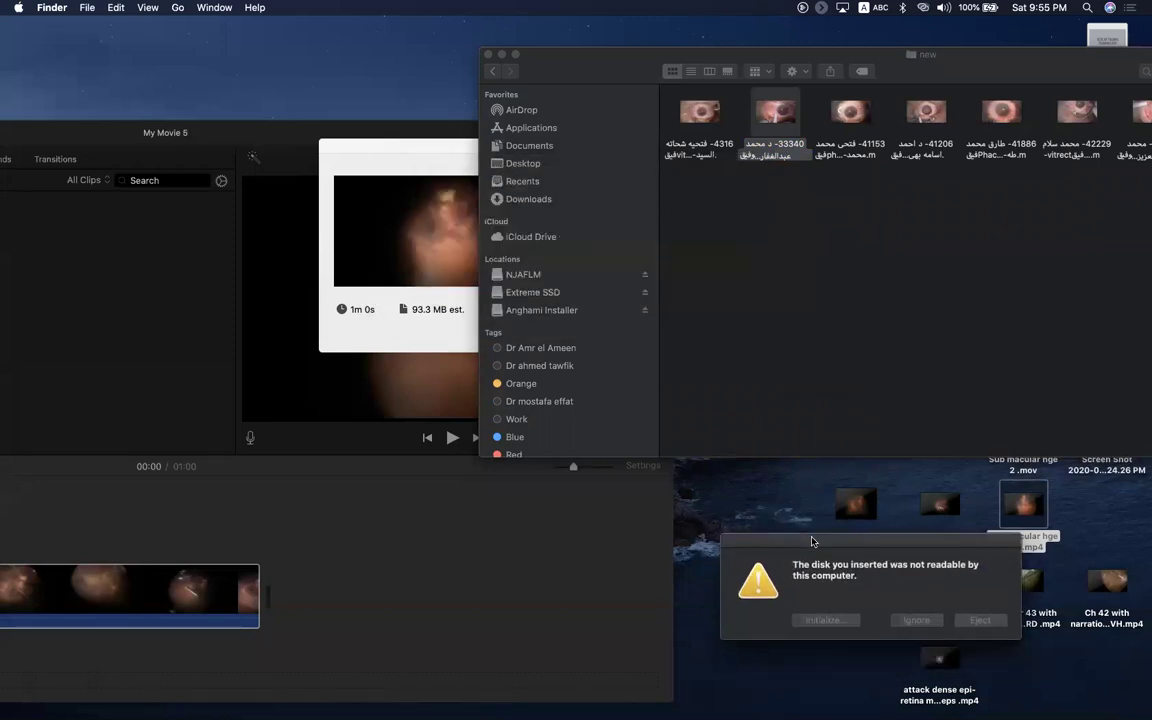
{"action": "left_click", "coordinate": [523, 275]}
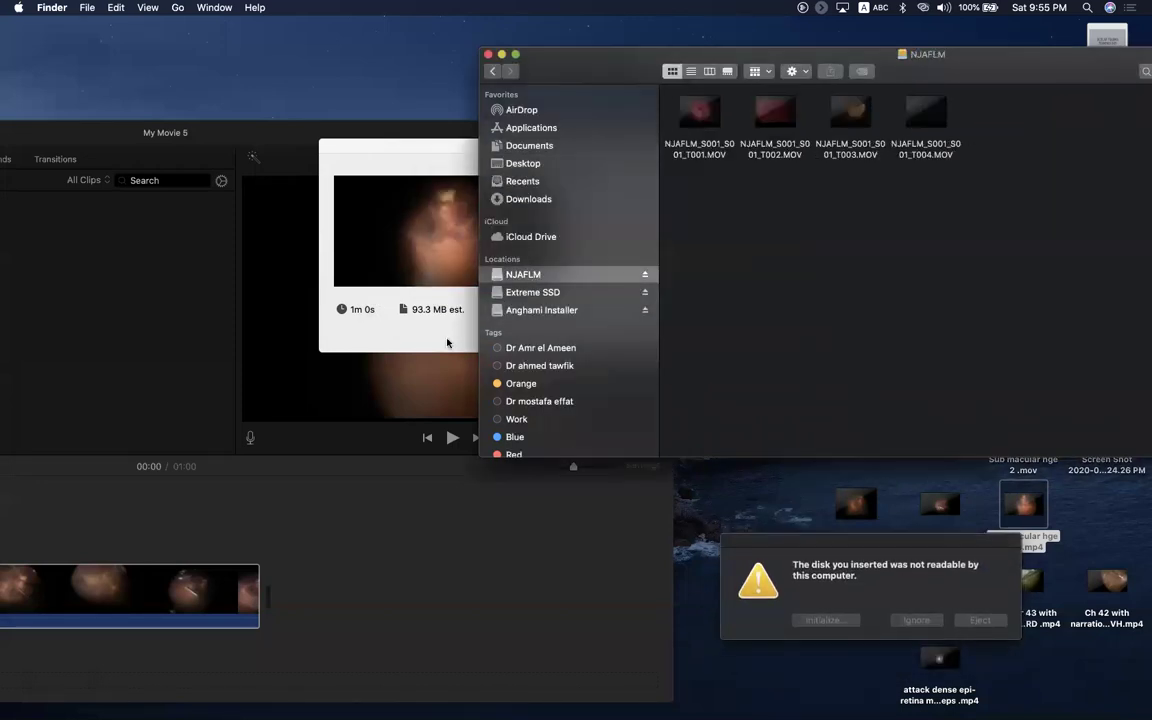
Step: Cancel the My Movie 5 file export and undo adding the clip to the timeline
{"action": "left_click", "coordinate": [150, 579]}
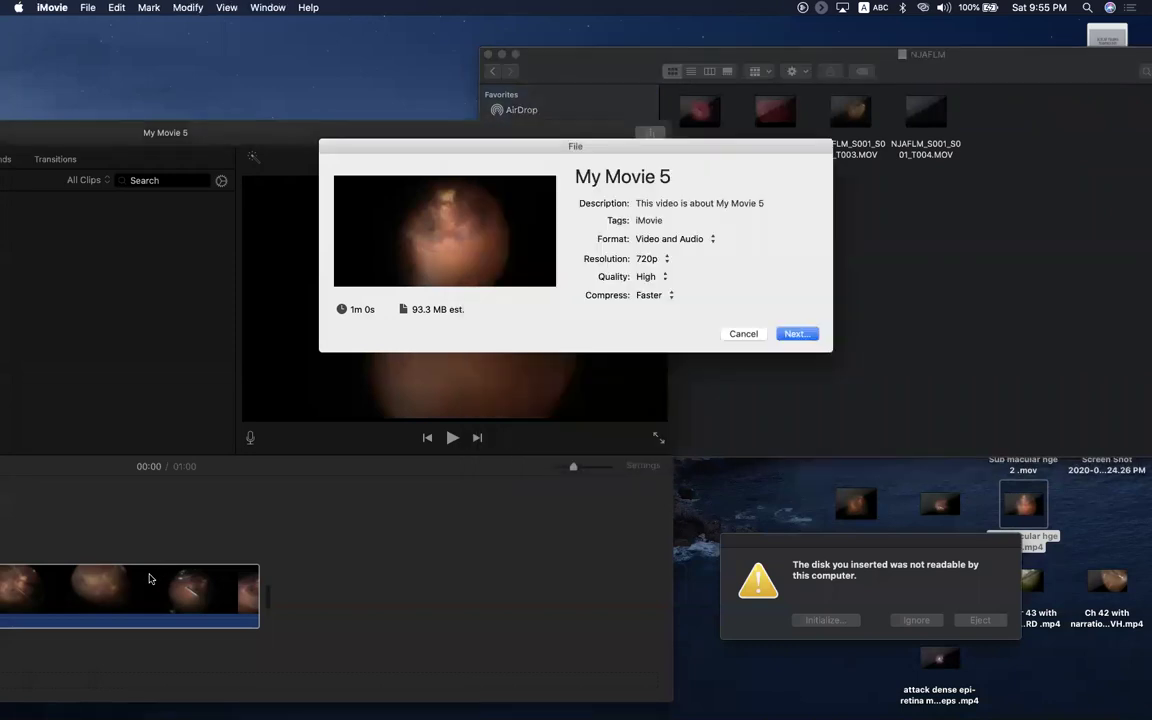
{"action": "left_click", "coordinate": [740, 332]}
{"action": "key", "text": "super+z"}
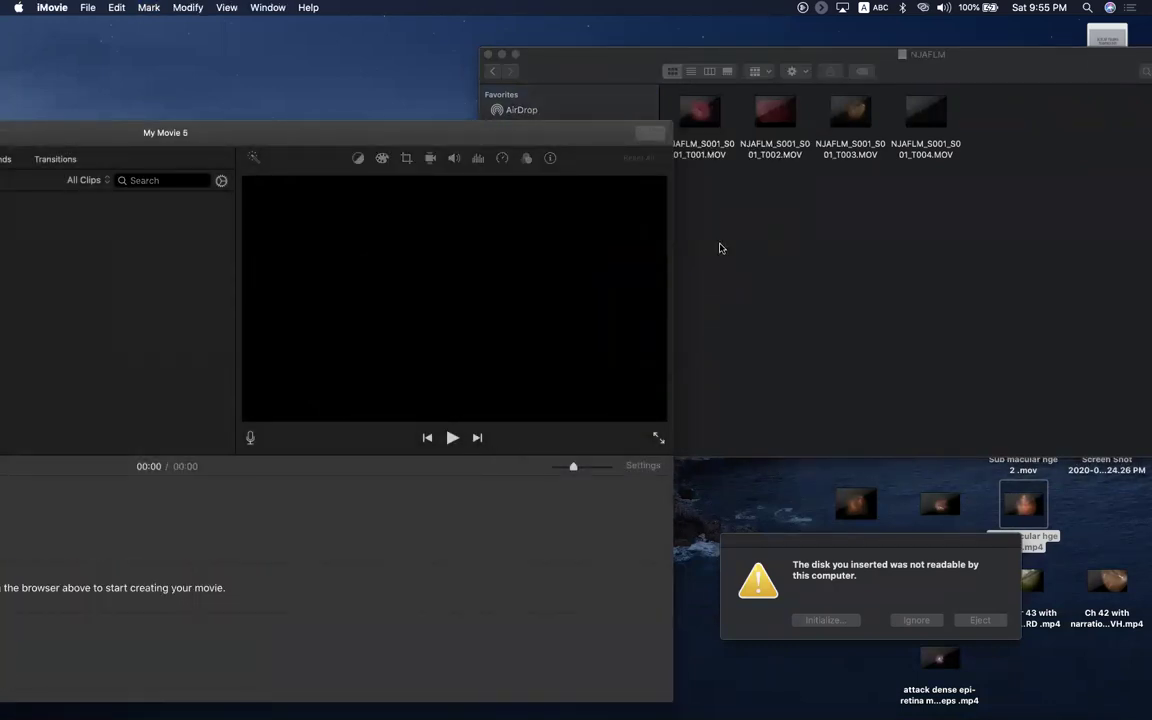
Step: Add NJAFLM_S001_S001_T003.MOV from the NJAFLM drive to the My Movie 5 timeline, and move the unreadable-disk alert away from the project window
{"action": "left_click_drag", "start_coordinate": [849, 112], "coordinate": [850, 205]}
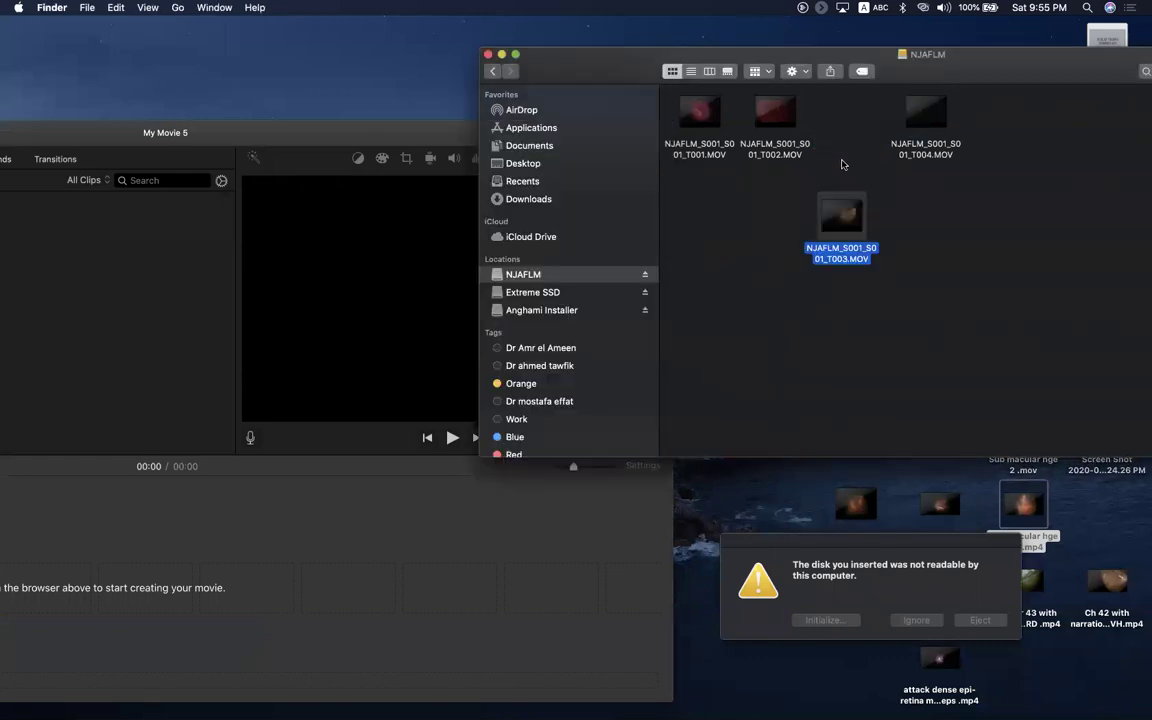
{"action": "key", "text": "space"}
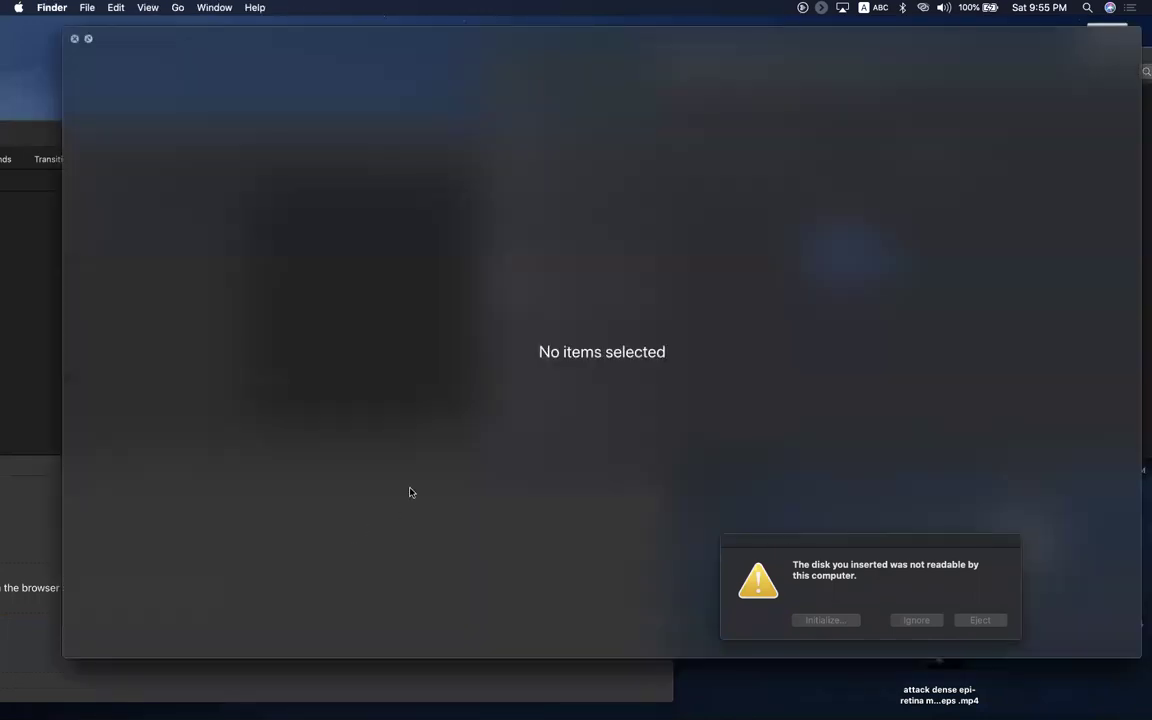
{"action": "left_click", "coordinate": [74, 39]}
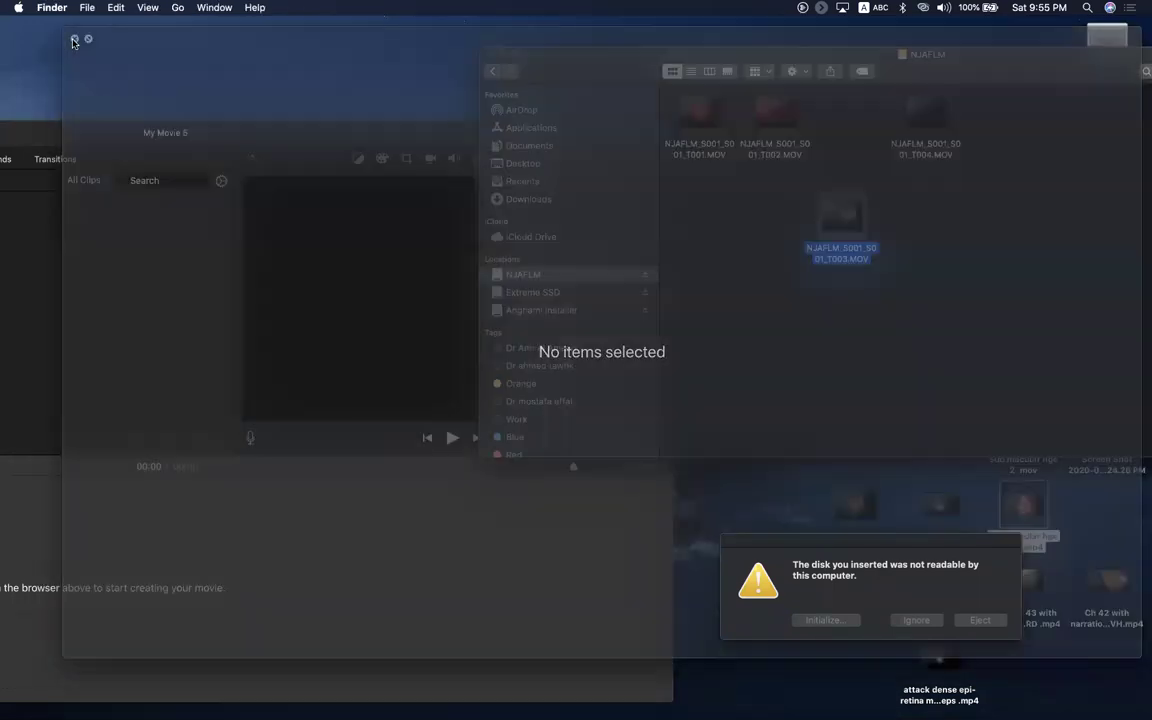
{"action": "left_click_drag", "start_coordinate": [854, 202], "coordinate": [137, 555]}
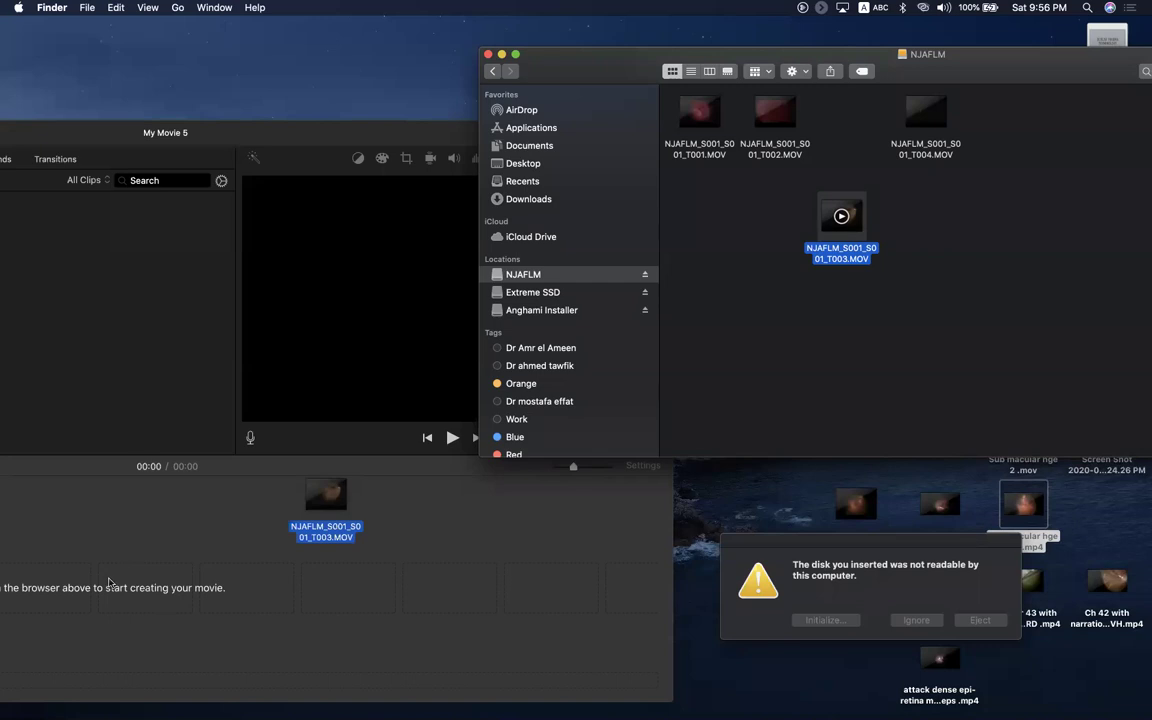
{"action": "left_click_drag", "start_coordinate": [110, 583], "coordinate": [110, 583]}
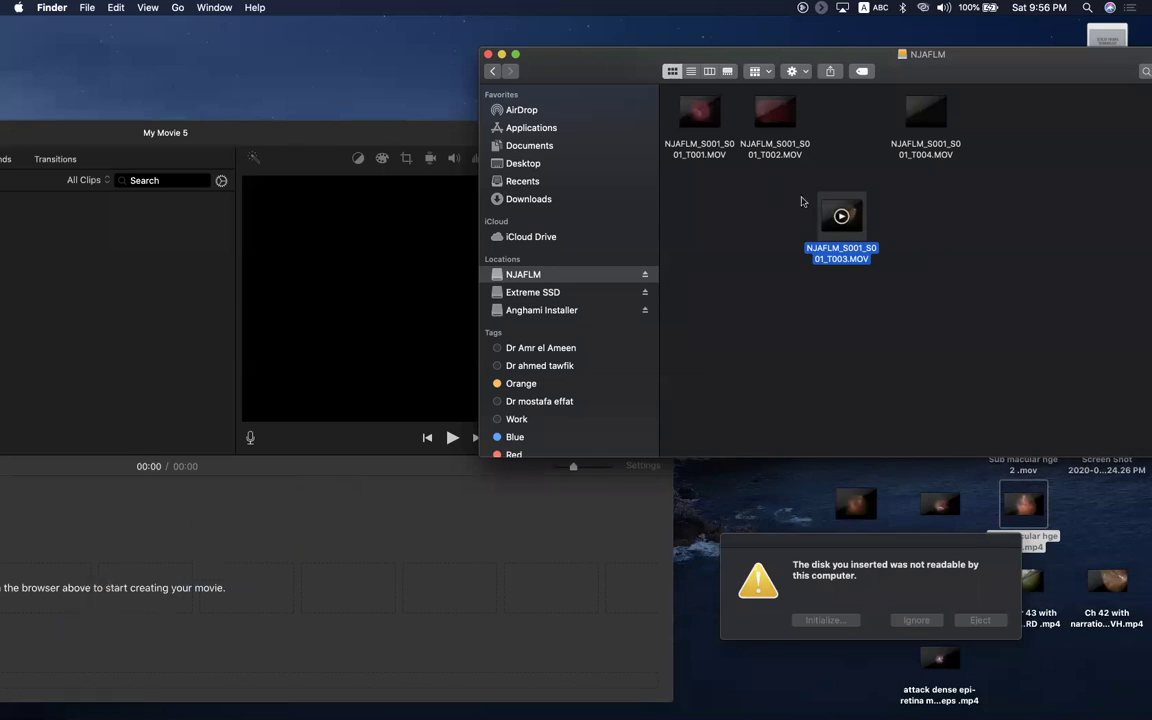
{"action": "left_click_drag", "start_coordinate": [845, 194], "coordinate": [218, 569]}
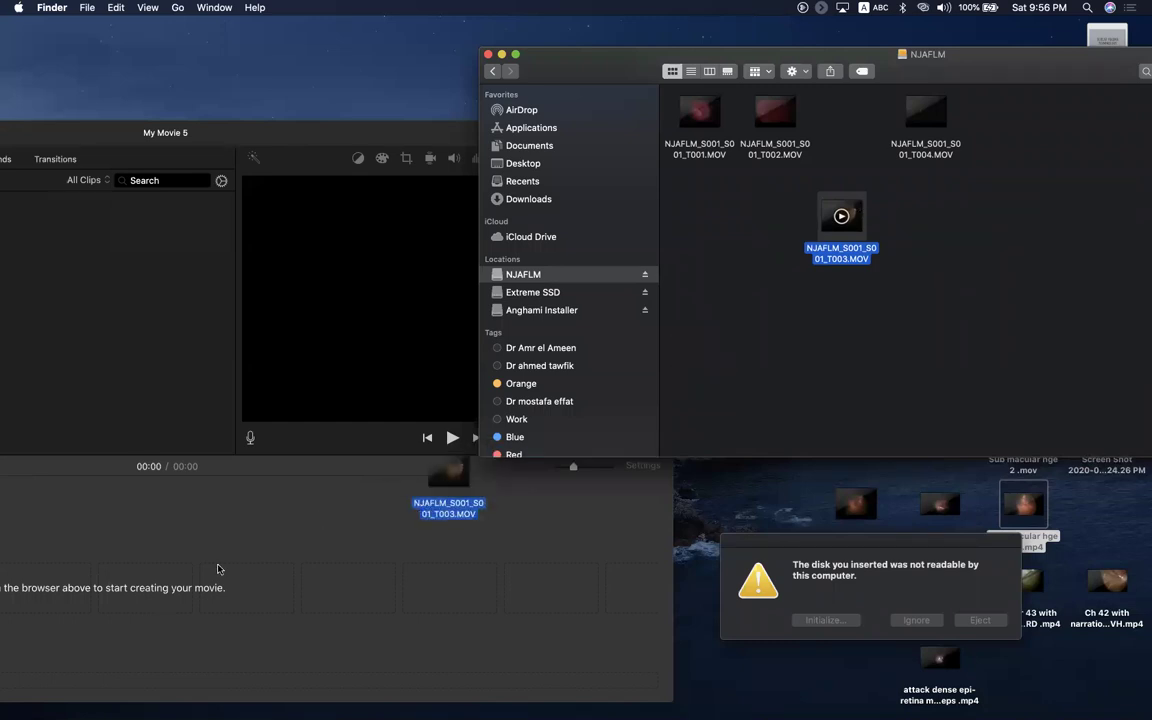
{"action": "left_click_drag", "start_coordinate": [218, 569], "coordinate": [218, 569]}
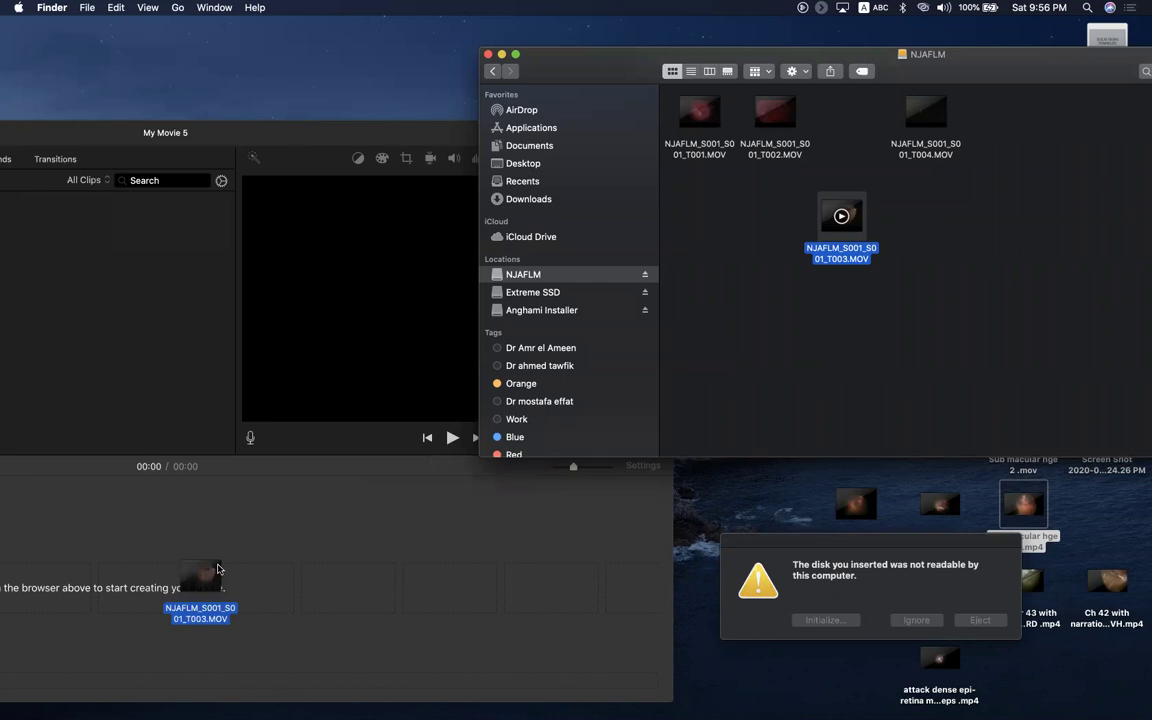
{"action": "left_click_drag", "start_coordinate": [218, 569], "coordinate": [218, 569]}
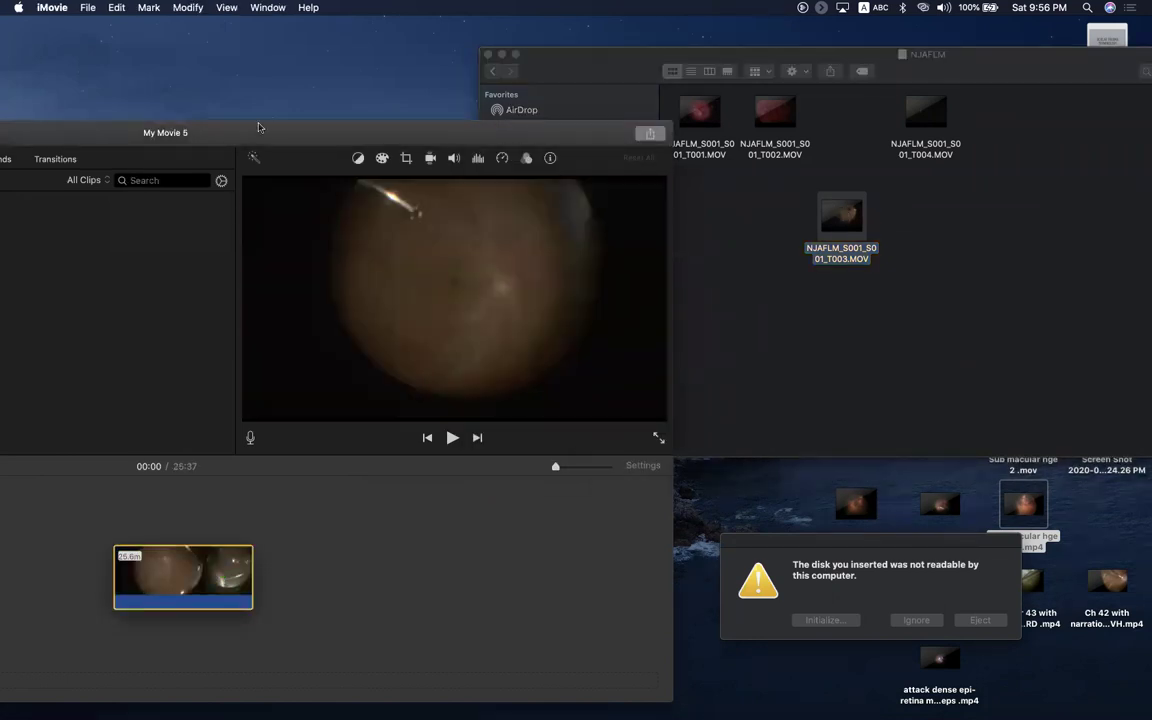
{"action": "left_click_drag", "start_coordinate": [207, 126], "coordinate": [420, 98]}
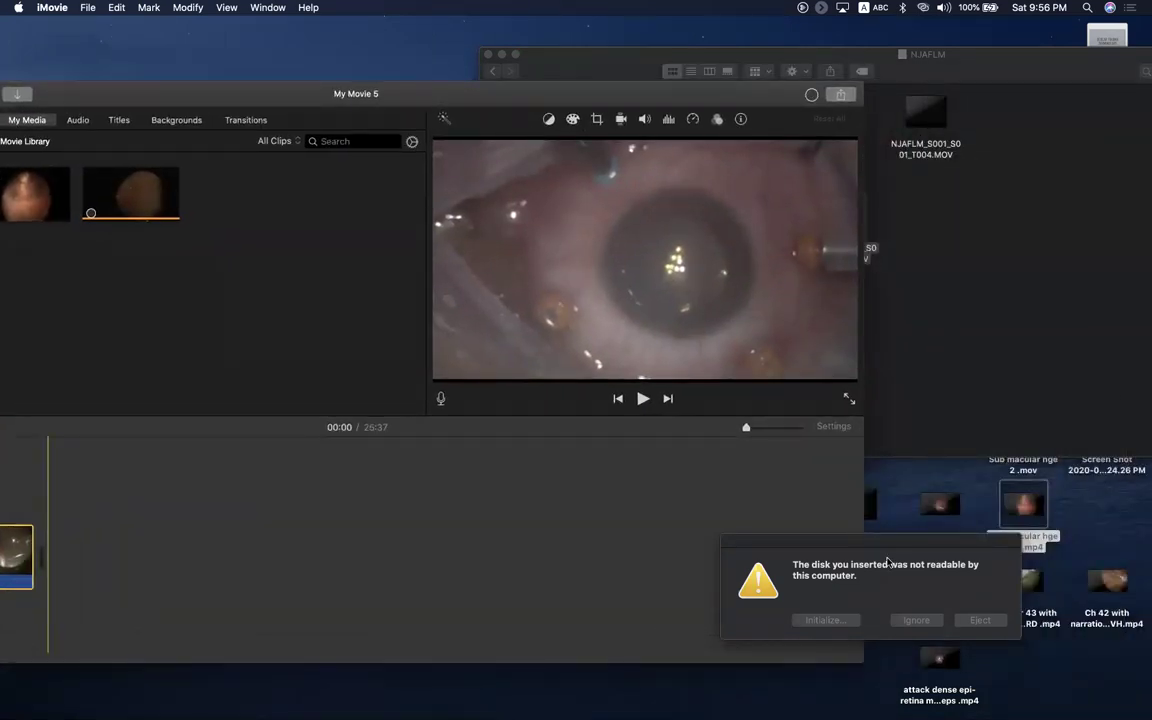
{"action": "left_click_drag", "start_coordinate": [880, 543], "coordinate": [1144, 530]}
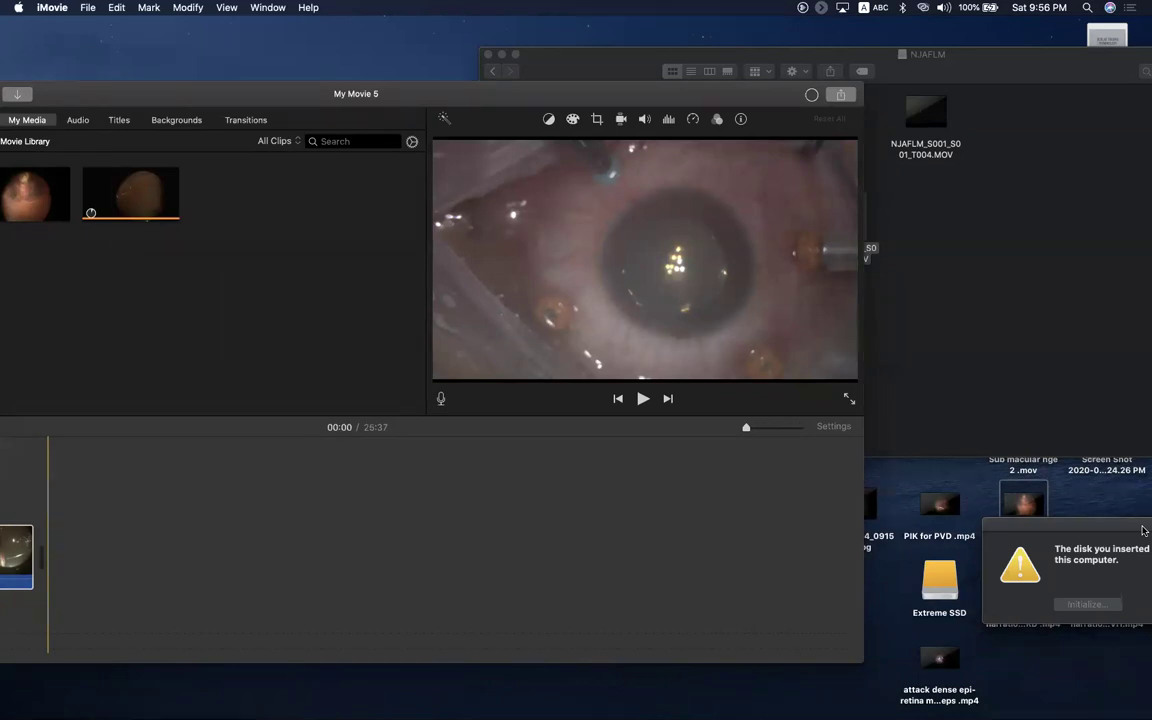
{"action": "mouse_move", "coordinate": [420, 712]}
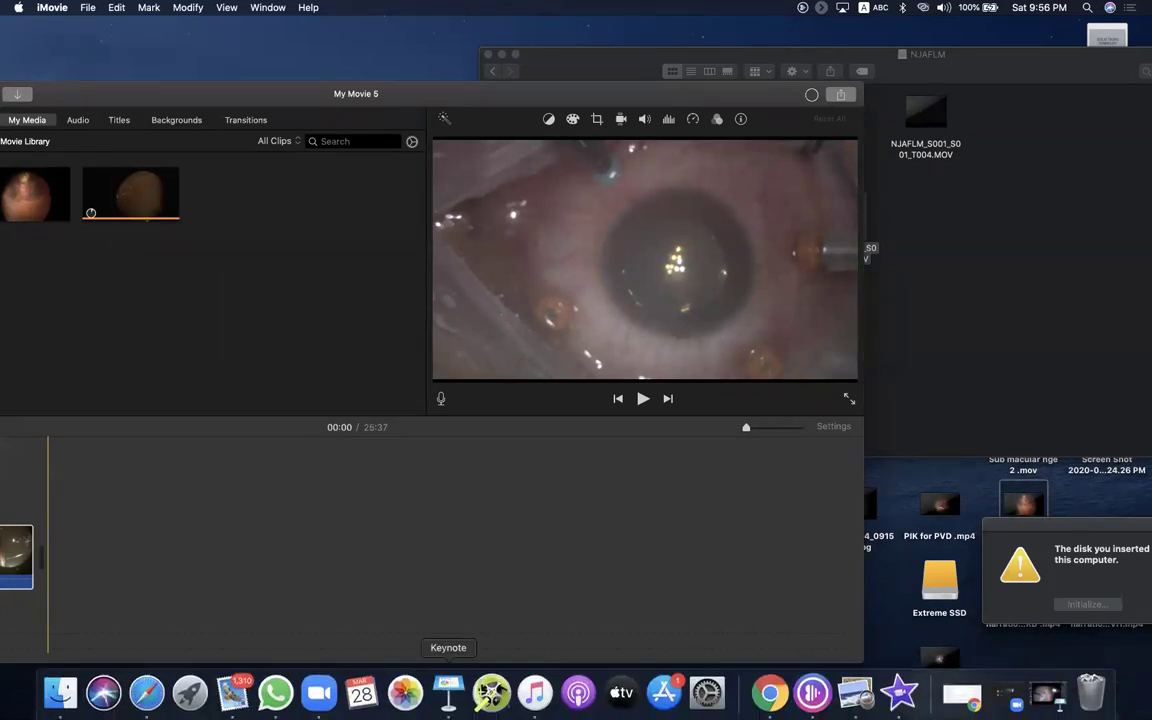
{"action": "left_click", "coordinate": [319, 693]}
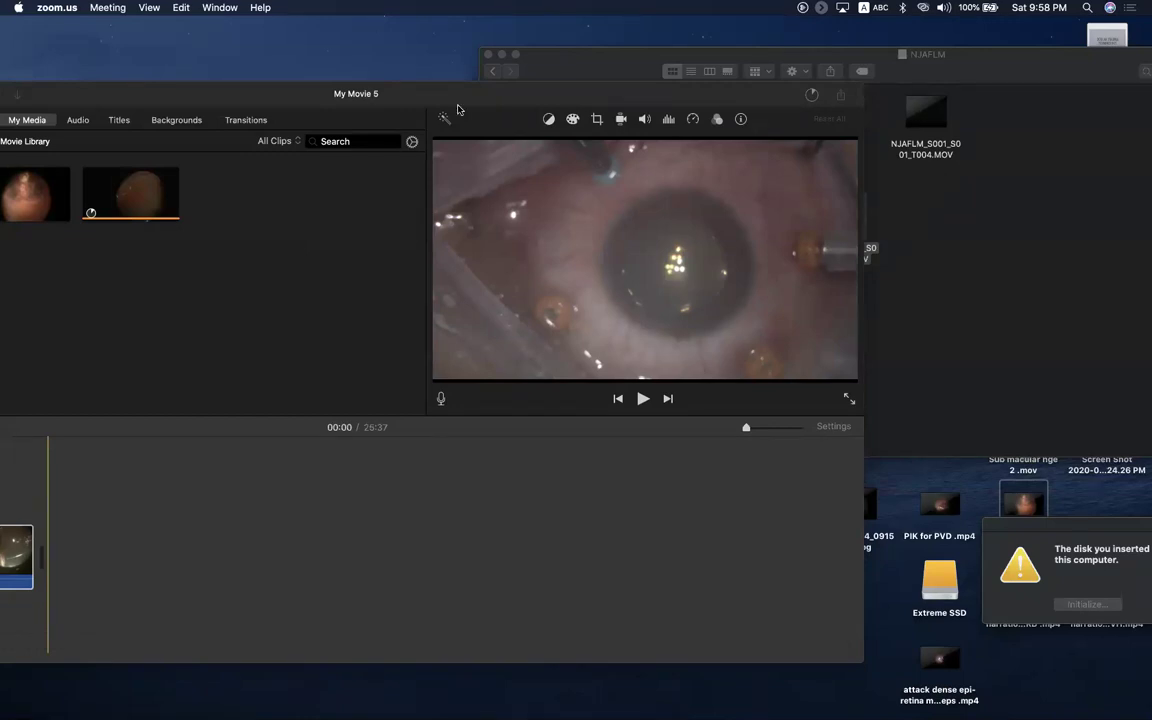
{"action": "left_click", "coordinate": [418, 85]}
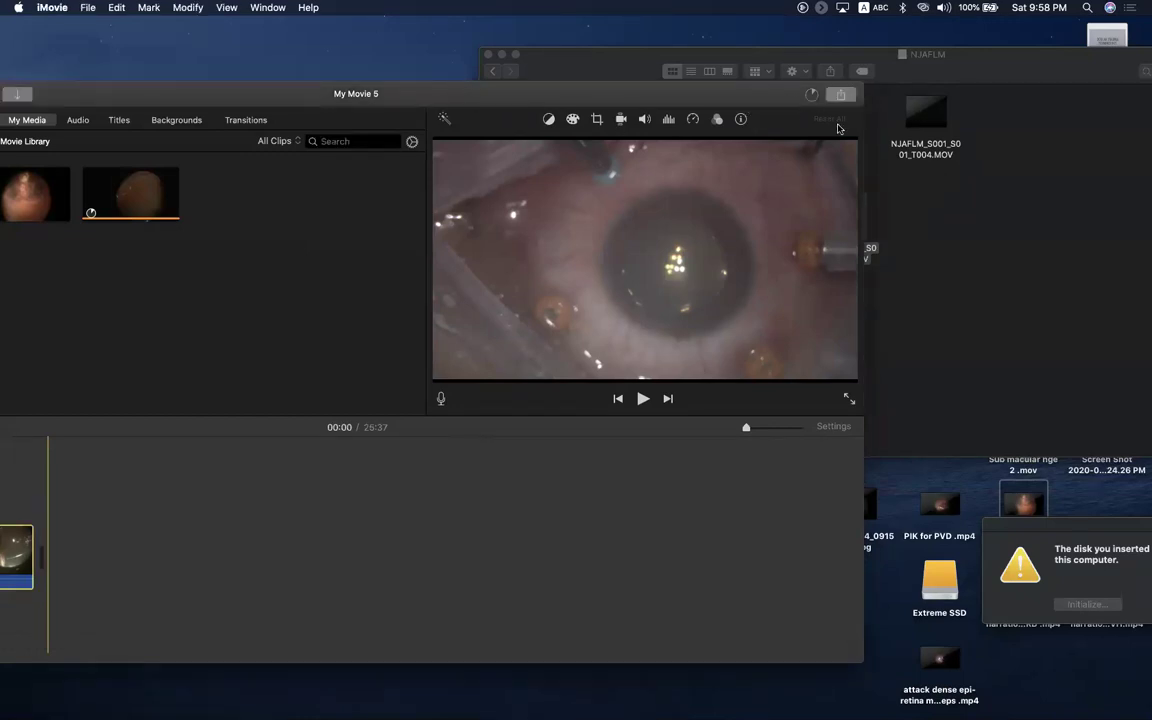
Step: Try twice to open the file export settings for My Movie 5, dismissing the alert each time
{"action": "left_click_drag", "start_coordinate": [736, 105], "coordinate": [518, 113]}
{"action": "left_click", "coordinate": [624, 102]}
{"action": "left_click", "coordinate": [710, 200]}
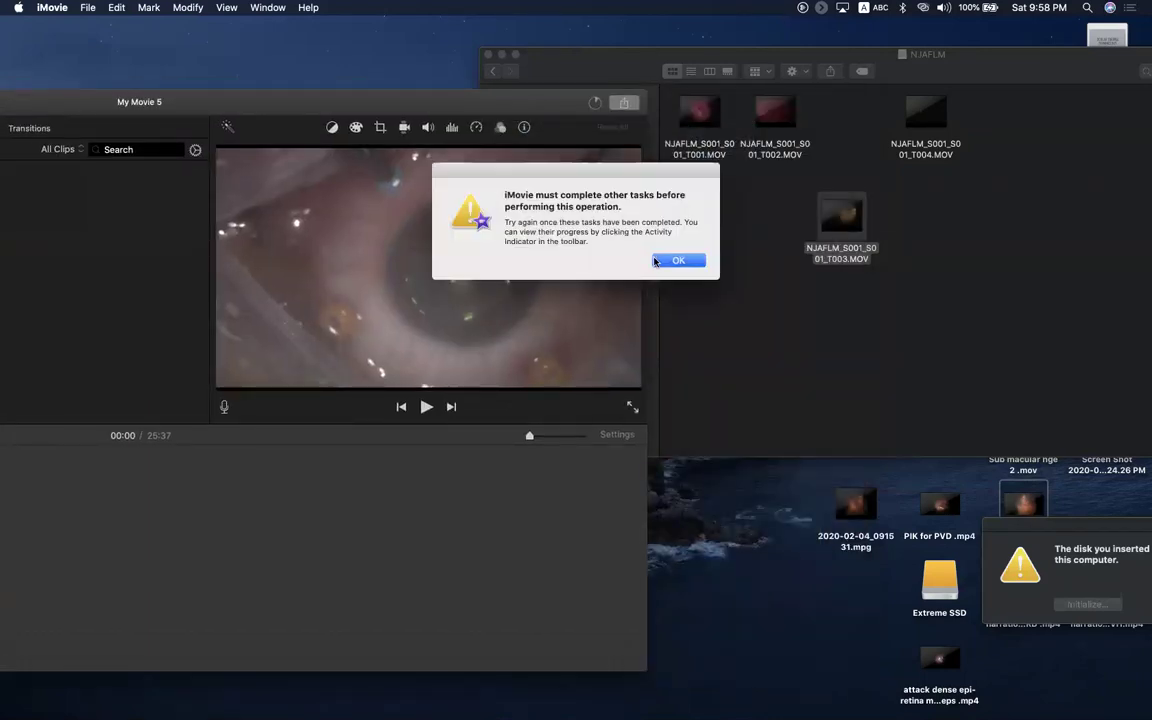
{"action": "key", "text": "Return"}
{"action": "left_click_drag", "start_coordinate": [419, 98], "coordinate": [394, 89]}
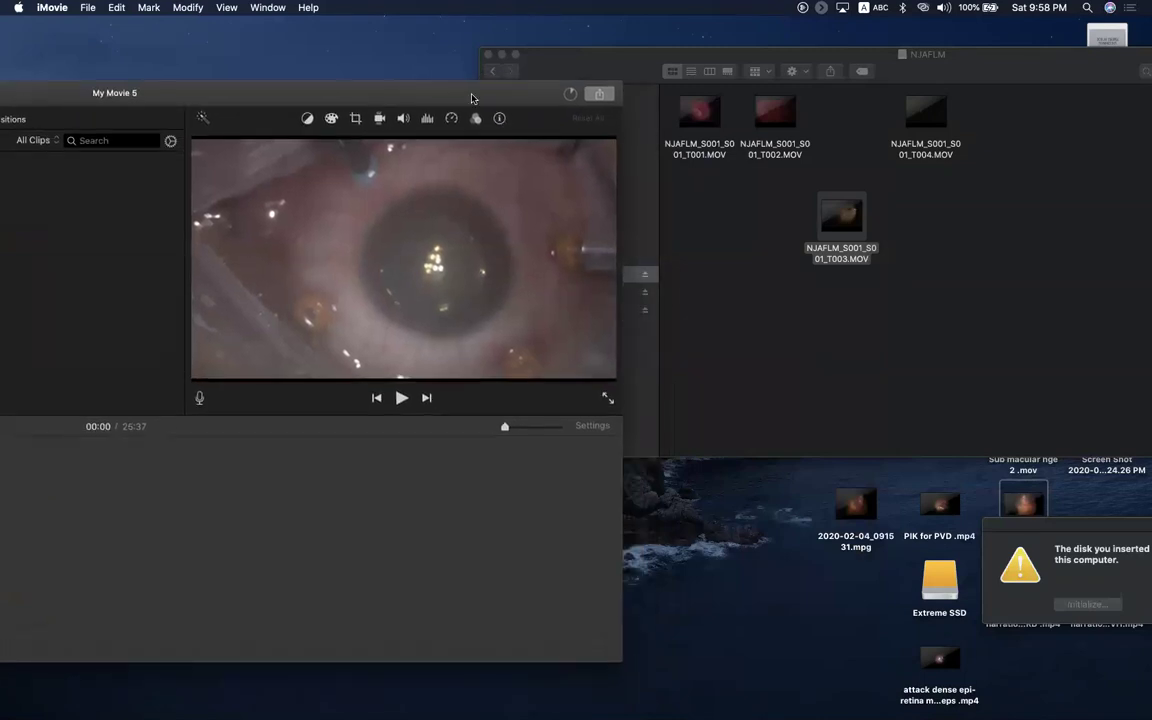
{"action": "left_click", "coordinate": [599, 93]}
{"action": "left_click", "coordinate": [686, 190]}
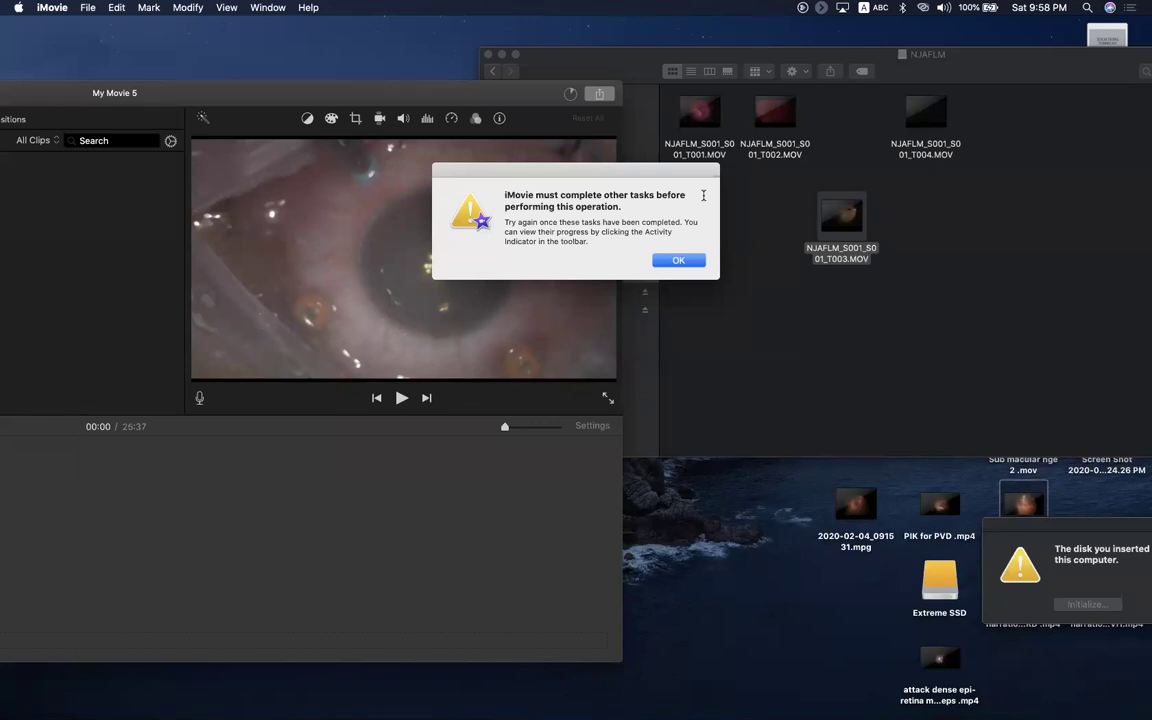
{"action": "left_click", "coordinate": [674, 261]}
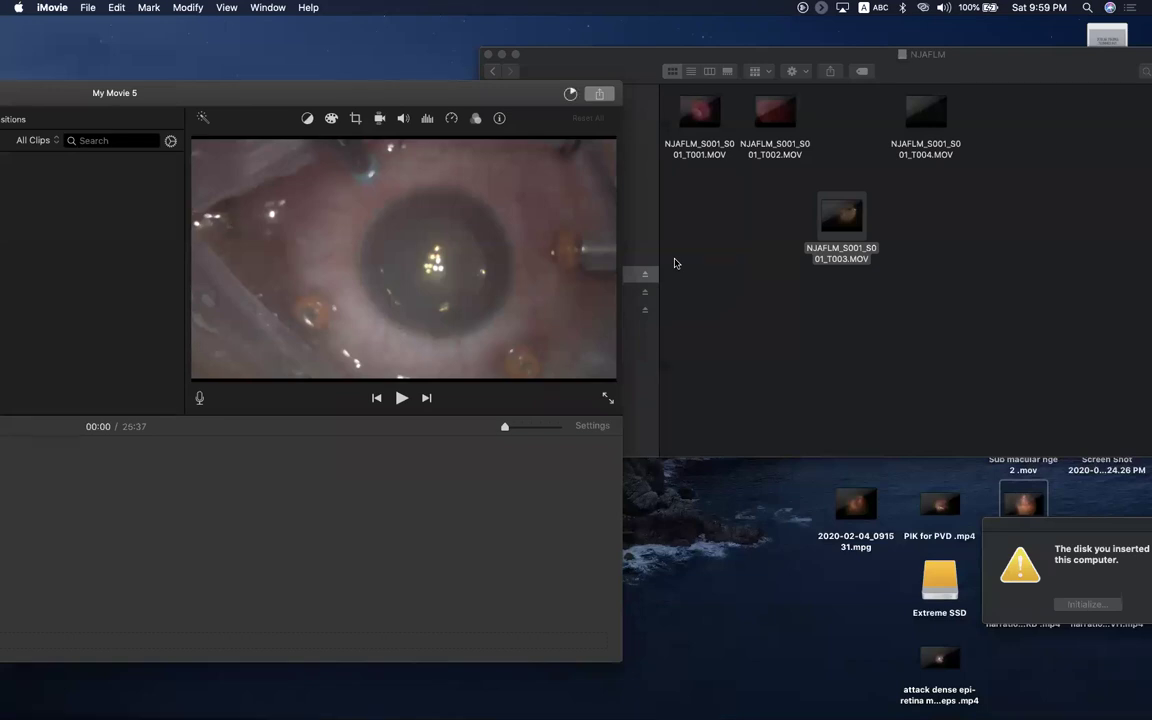
Step: Check the file information of NJAFLM_S001_S001_T003.MOV on the NJAFLM drive, including its size, and close it
{"action": "left_click", "coordinate": [863, 54]}
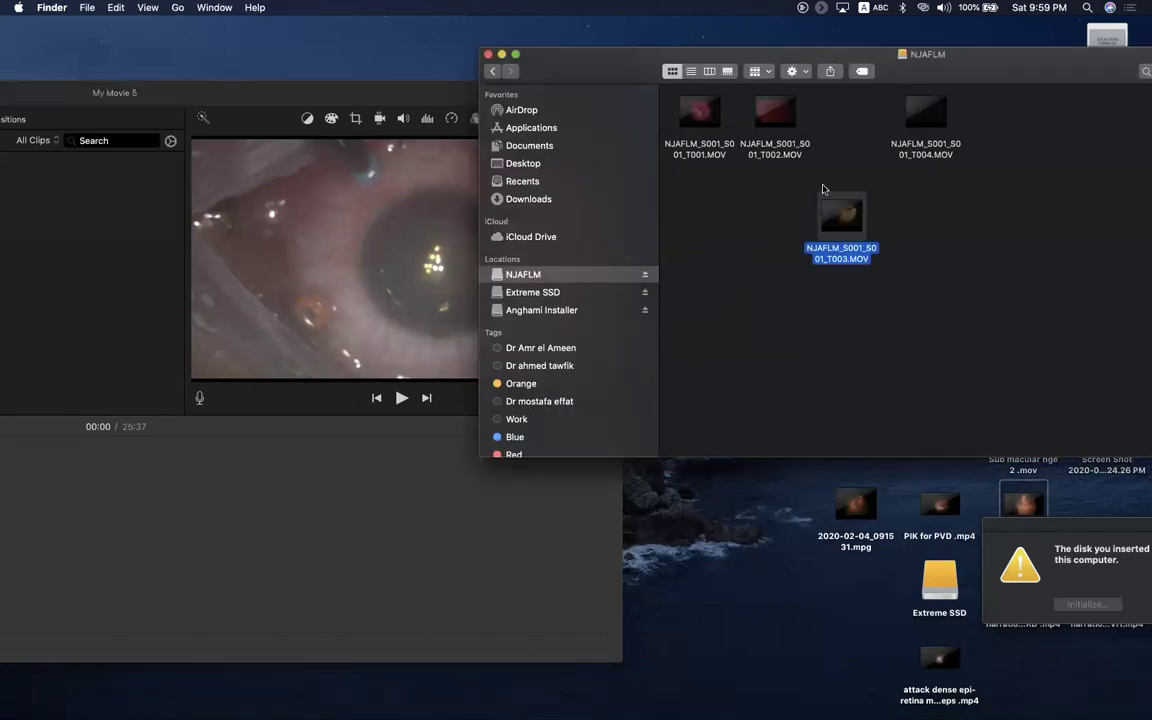
{"action": "mouse_move", "coordinate": [828, 208]}
{"action": "right_click", "coordinate": [824, 232]}
{"action": "key", "text": "Escape"}
{"action": "right_click", "coordinate": [828, 231]}
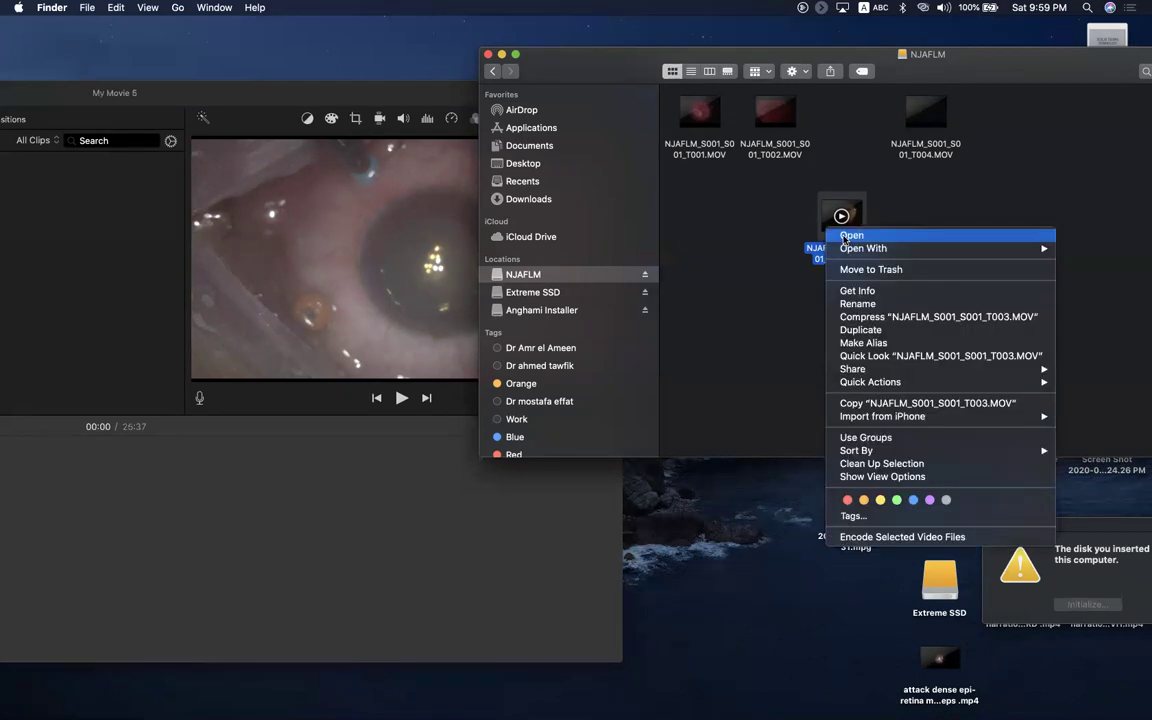
{"action": "left_click", "coordinate": [889, 291]}
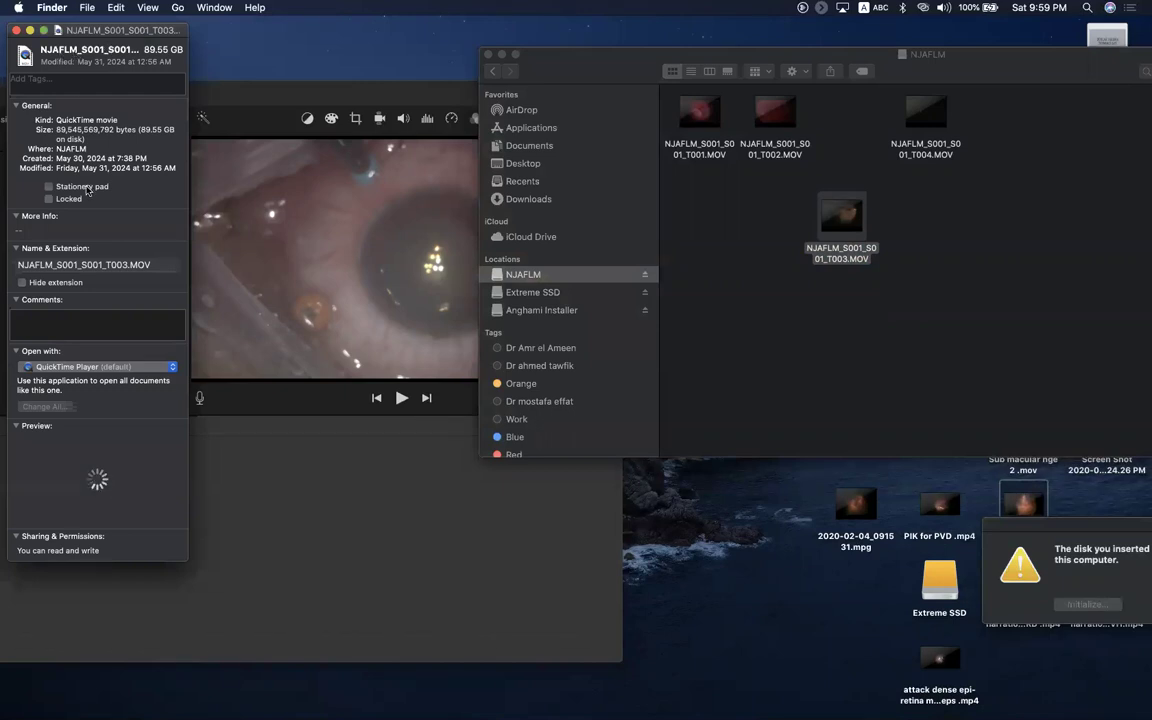
{"action": "left_click", "coordinate": [16, 31]}
Step: Return to the My Movie 5 project in iMovie, select its timeline clip, and reposition the project window
{"action": "left_click", "coordinate": [841, 215]}
{"action": "left_click_drag", "start_coordinate": [841, 215], "coordinate": [193, 563]}
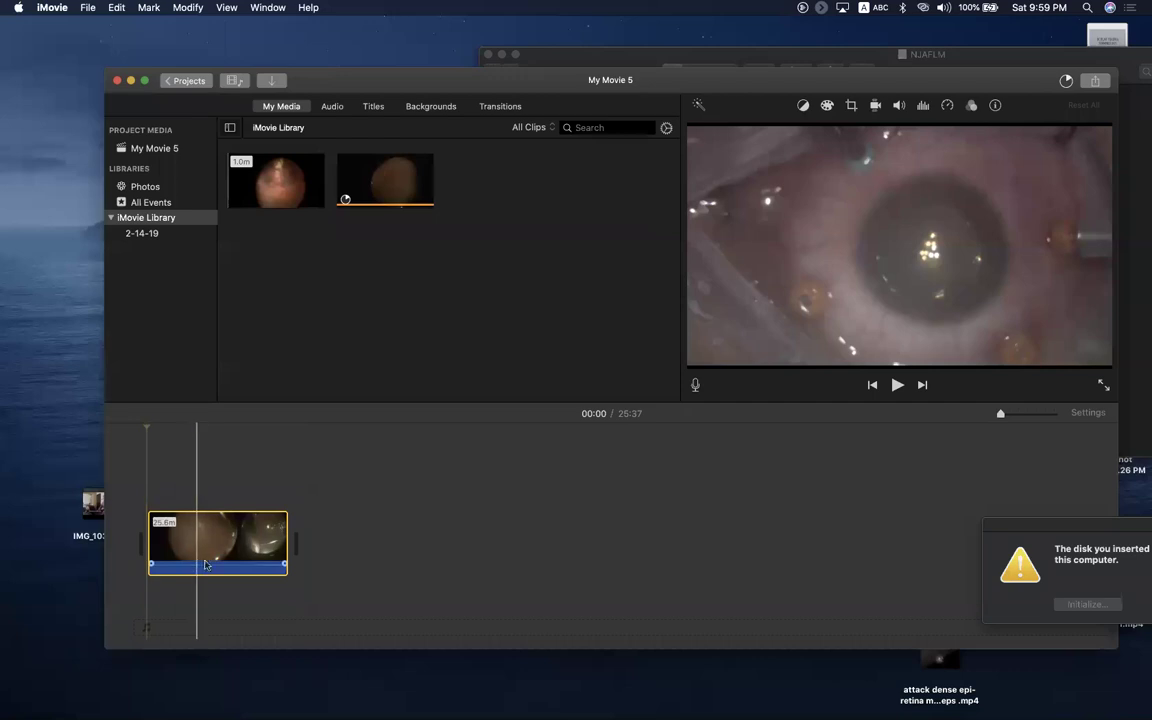
{"action": "left_click_drag", "start_coordinate": [662, 107], "coordinate": [419, 104]}
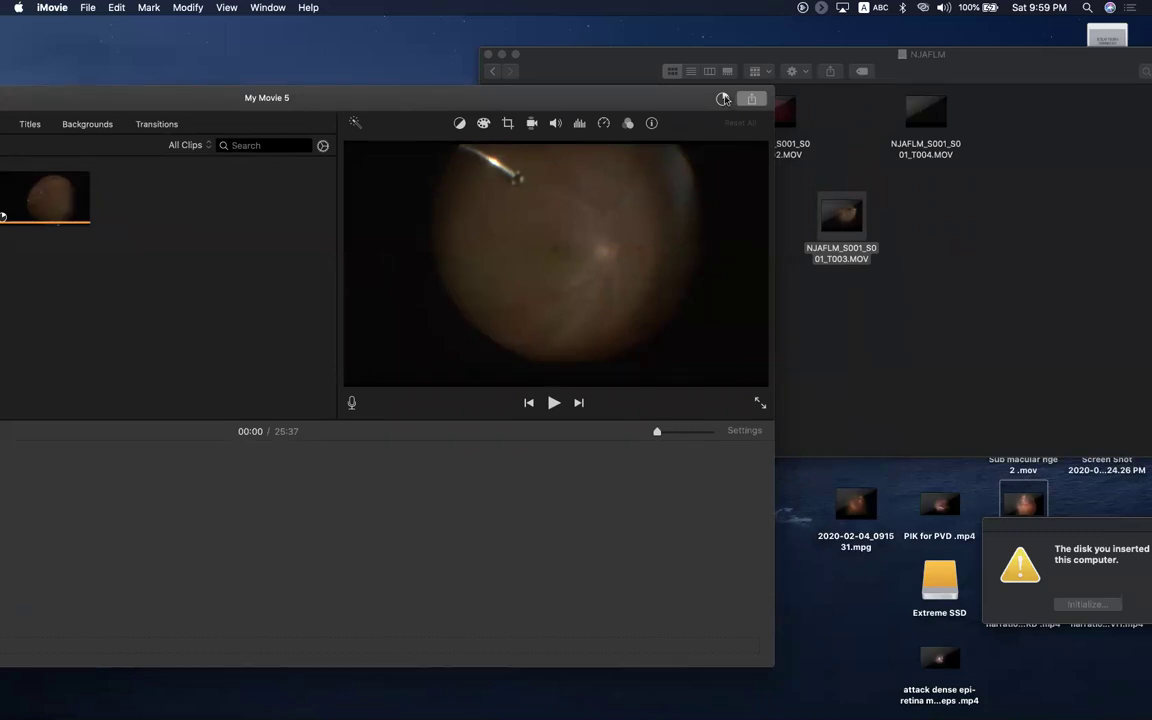
{"action": "left_click_drag", "start_coordinate": [650, 94], "coordinate": [606, 78]}
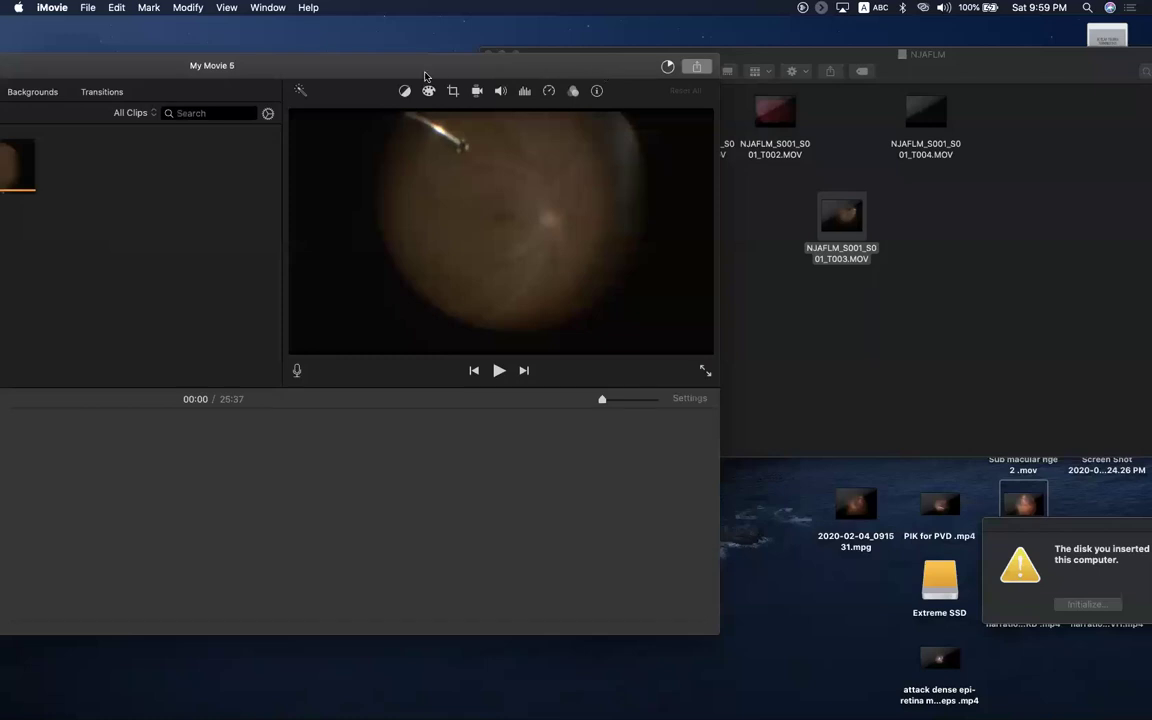
{"action": "left_click_drag", "start_coordinate": [383, 68], "coordinate": [379, 124]}
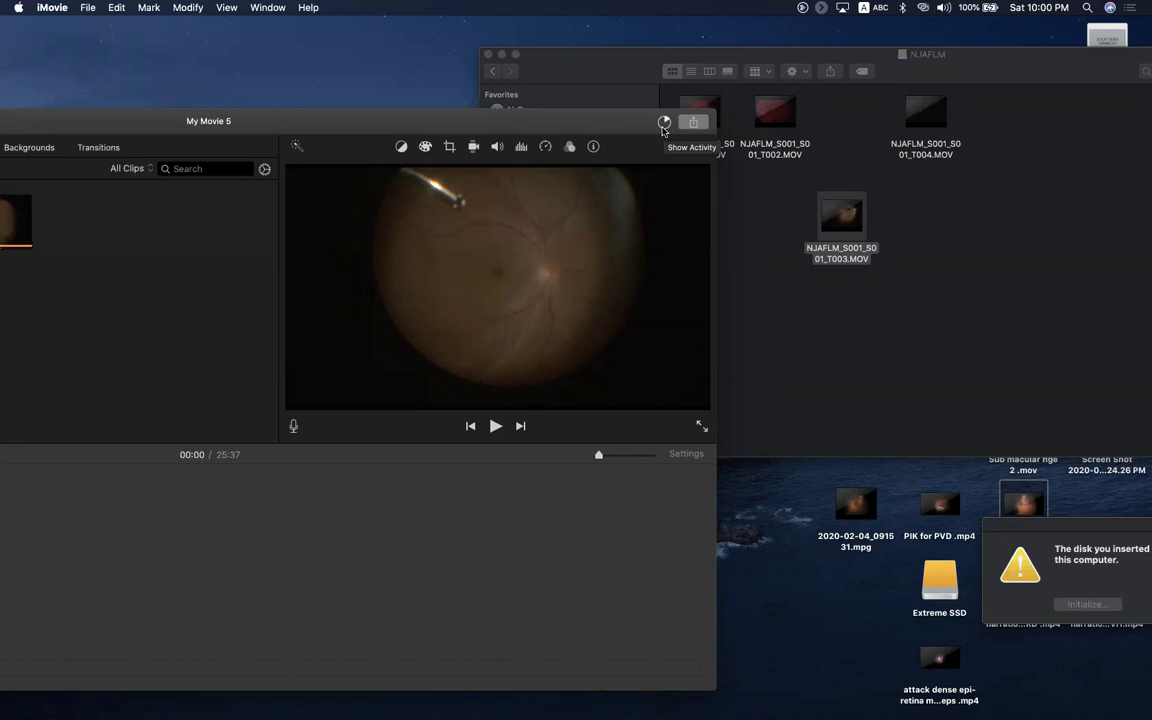
{"action": "left_click_drag", "start_coordinate": [116, 118], "coordinate": [468, 96]}
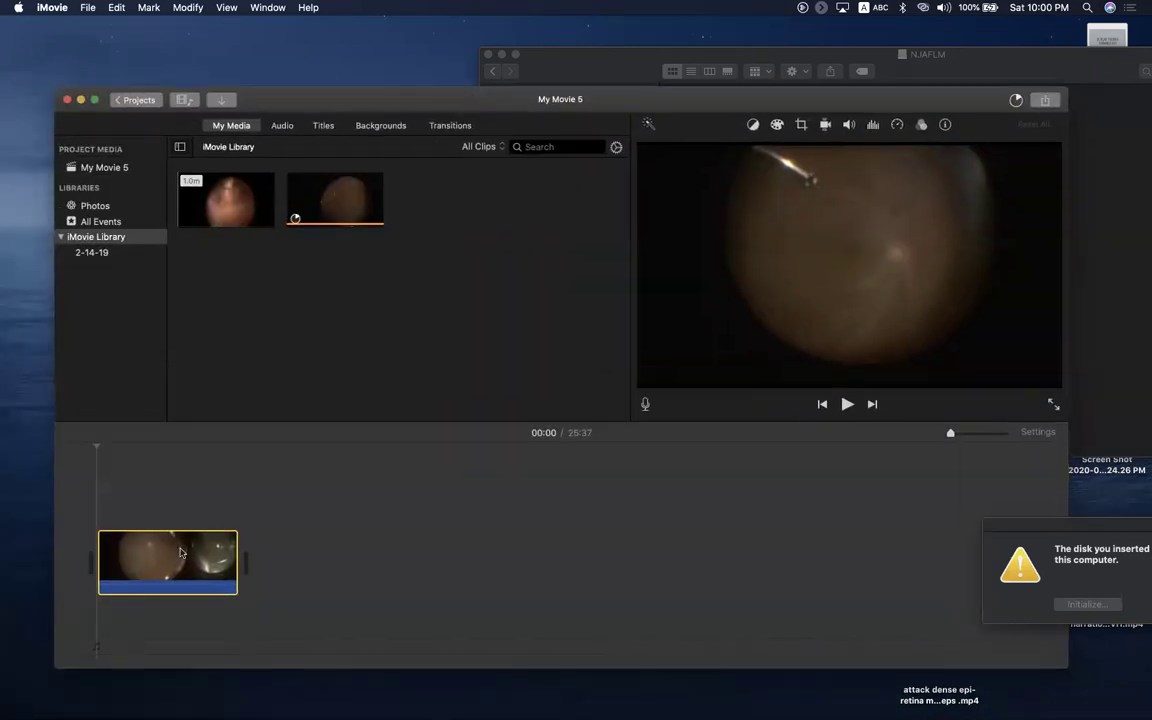
{"action": "right_click", "coordinate": [182, 511]}
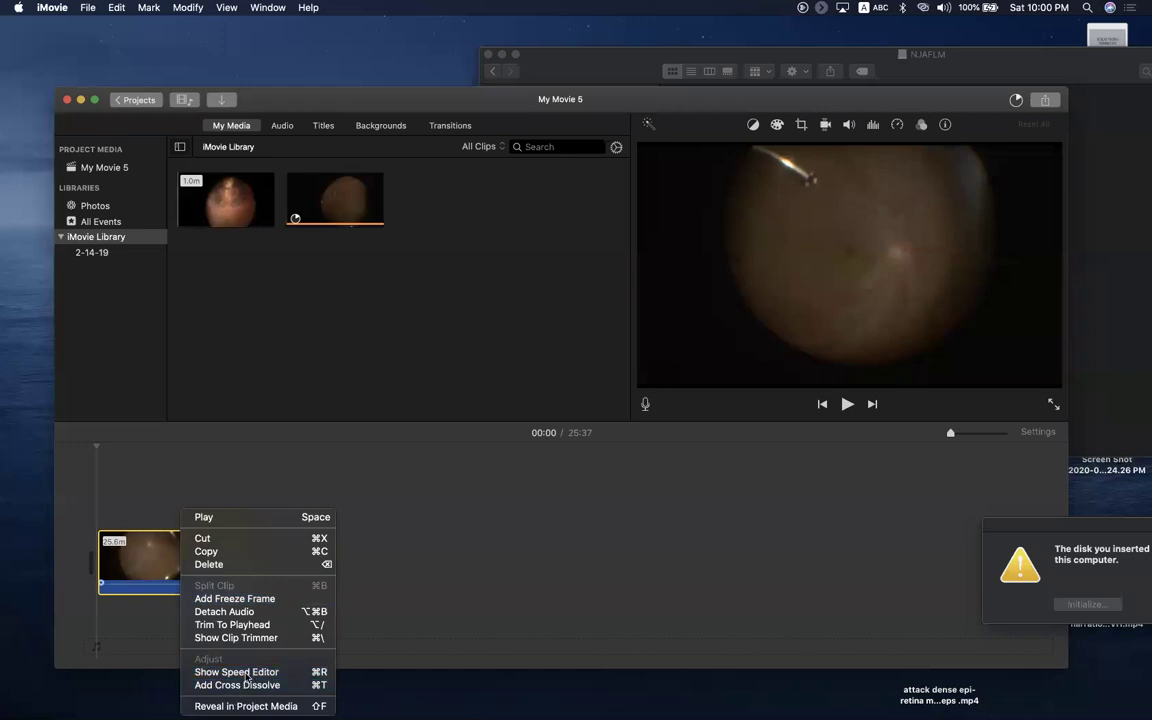
{"action": "left_click", "coordinate": [130, 500]}
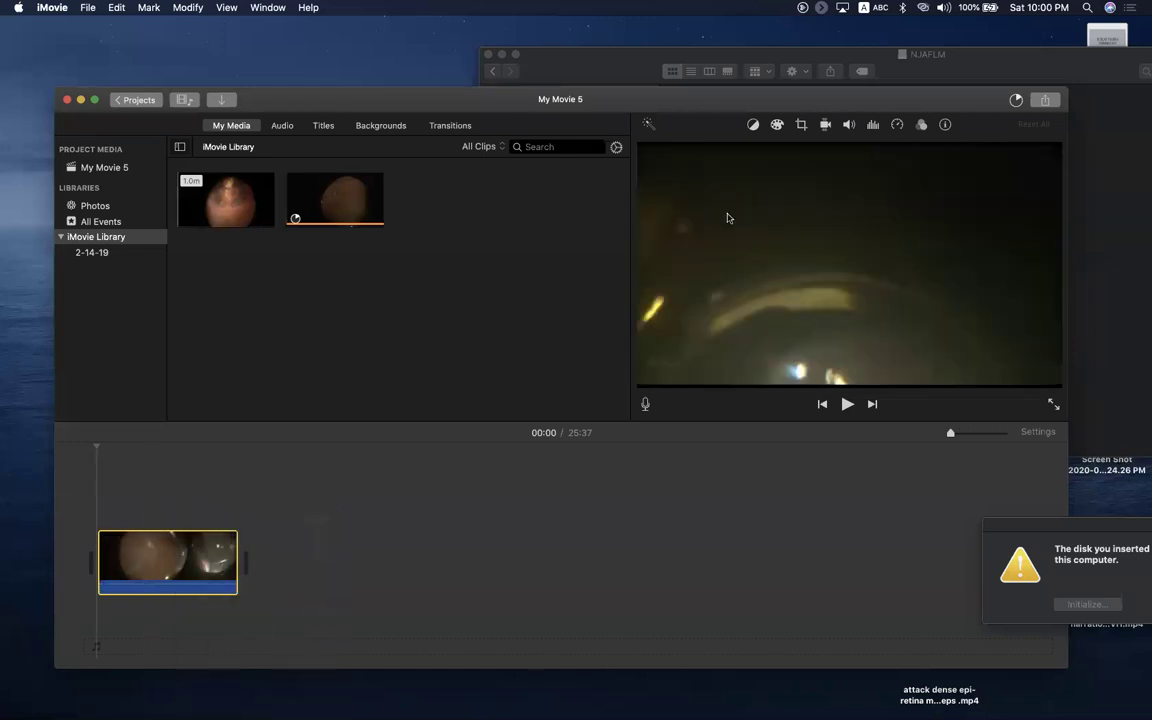
Step: Try to open the file export settings for My Movie 5 and dismiss the alert
{"action": "left_click", "coordinate": [1045, 100]}
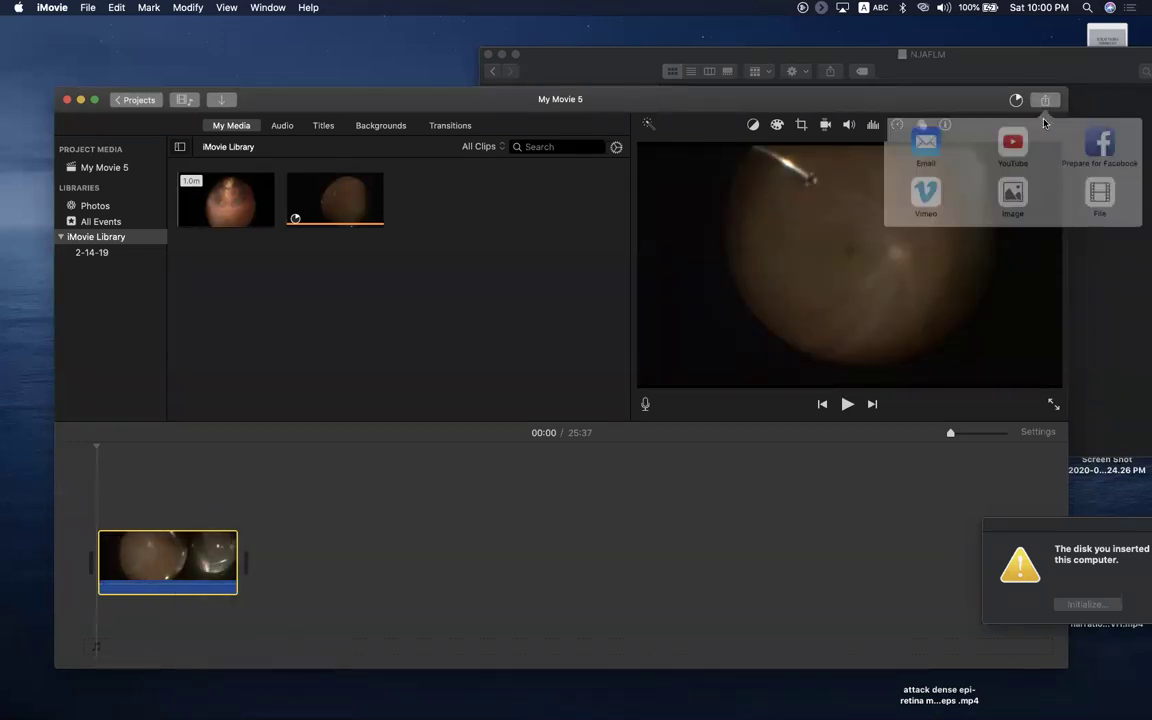
{"action": "left_click", "coordinate": [1104, 195]}
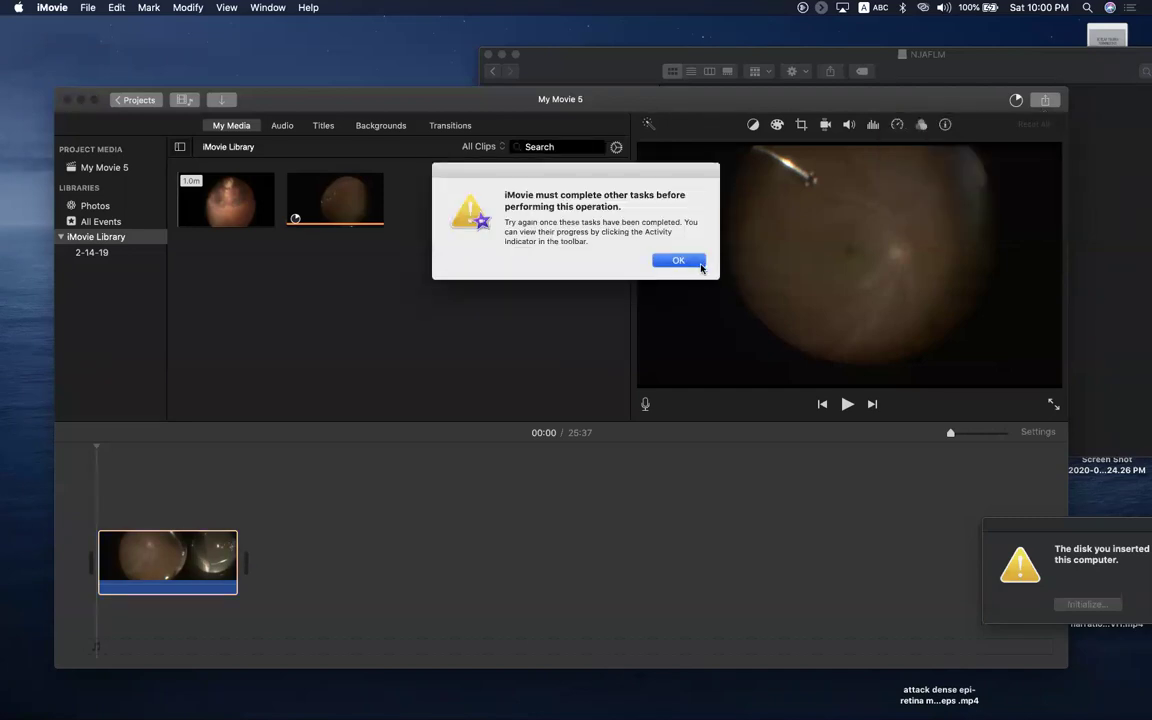
{"action": "left_click", "coordinate": [688, 262]}
Step: Remove the clip from the My Movie 5 timeline and delete the 1.0m clip from the iMovie Library
{"action": "left_click_drag", "start_coordinate": [497, 105], "coordinate": [368, 105]}
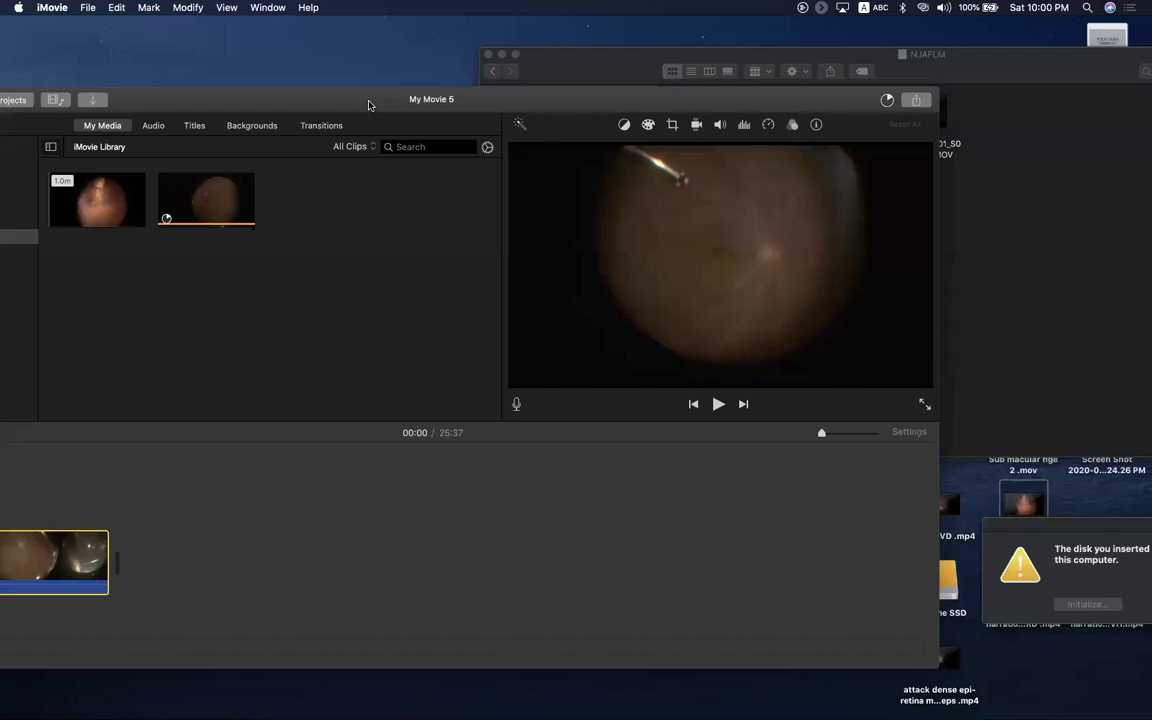
{"action": "key", "text": "Delete"}
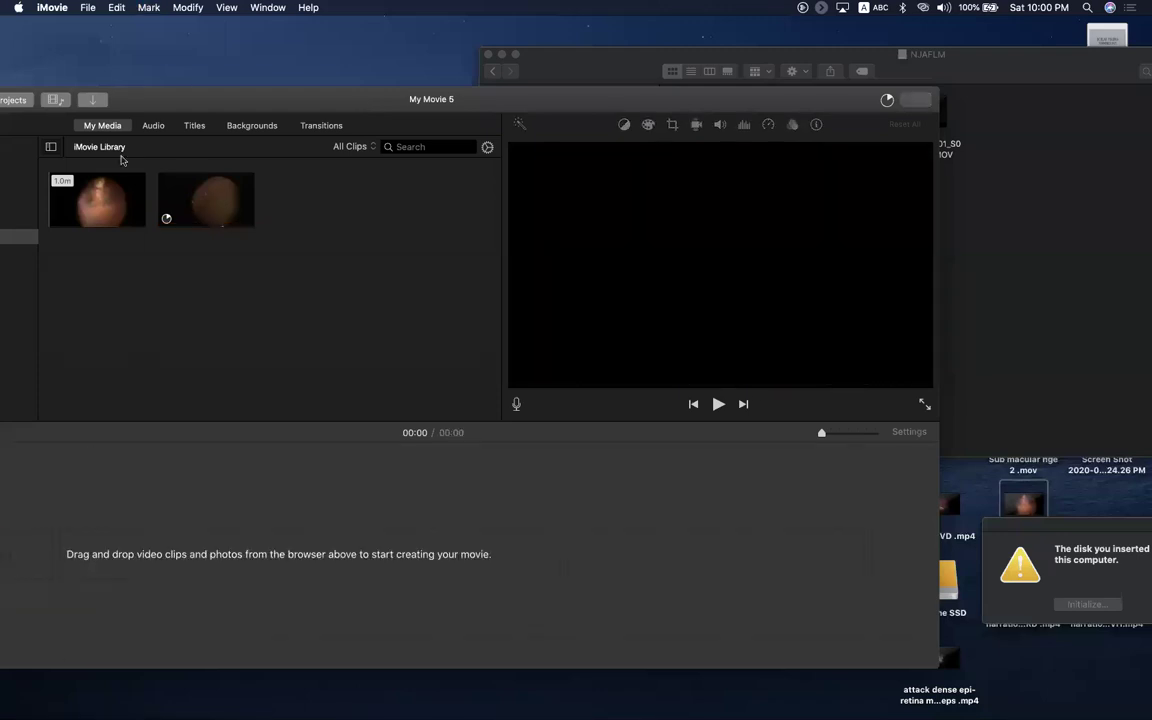
{"action": "left_click", "coordinate": [110, 192]}
{"action": "right_click", "coordinate": [112, 184]}
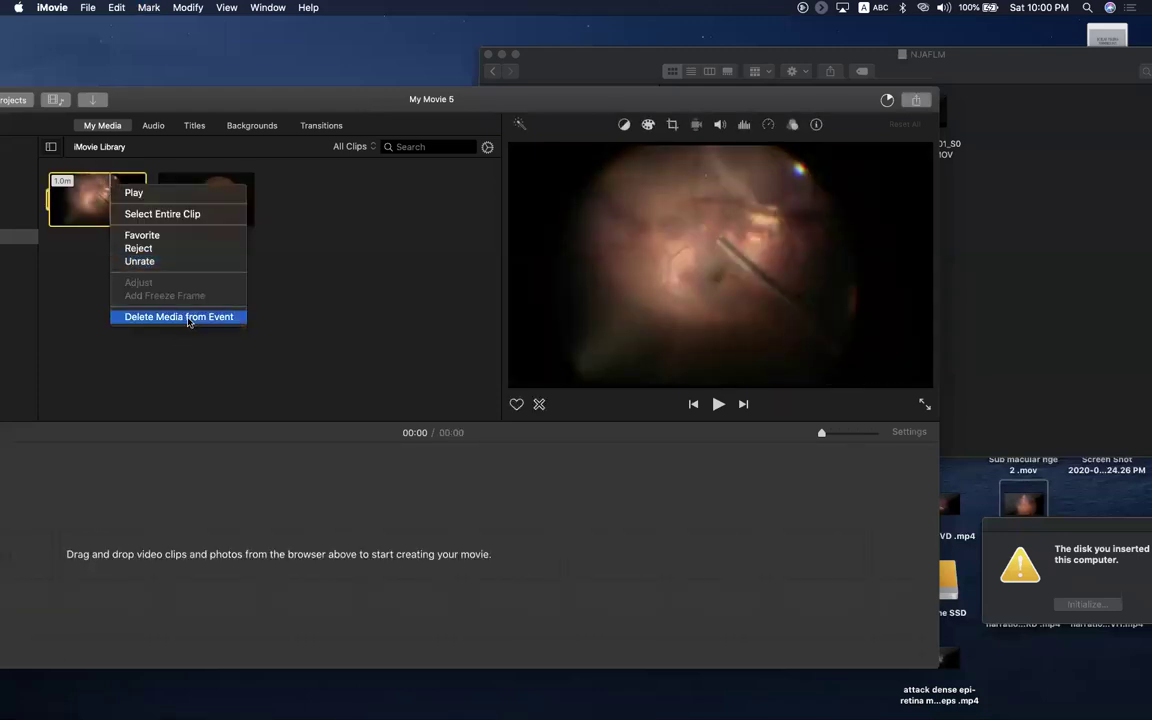
{"action": "left_click", "coordinate": [185, 318]}
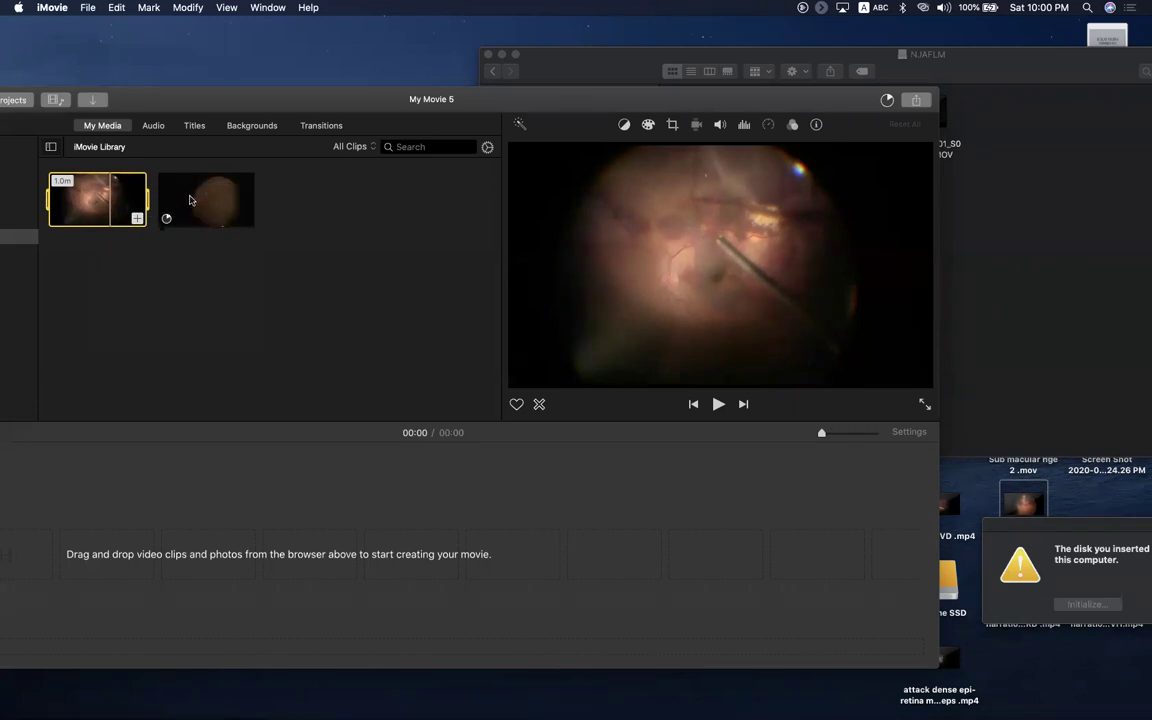
{"action": "left_click", "coordinate": [679, 250]}
Step: Try to delete the remaining 25.6m clip from the iMovie Library and dismiss the alert
{"action": "right_click", "coordinate": [103, 203]}
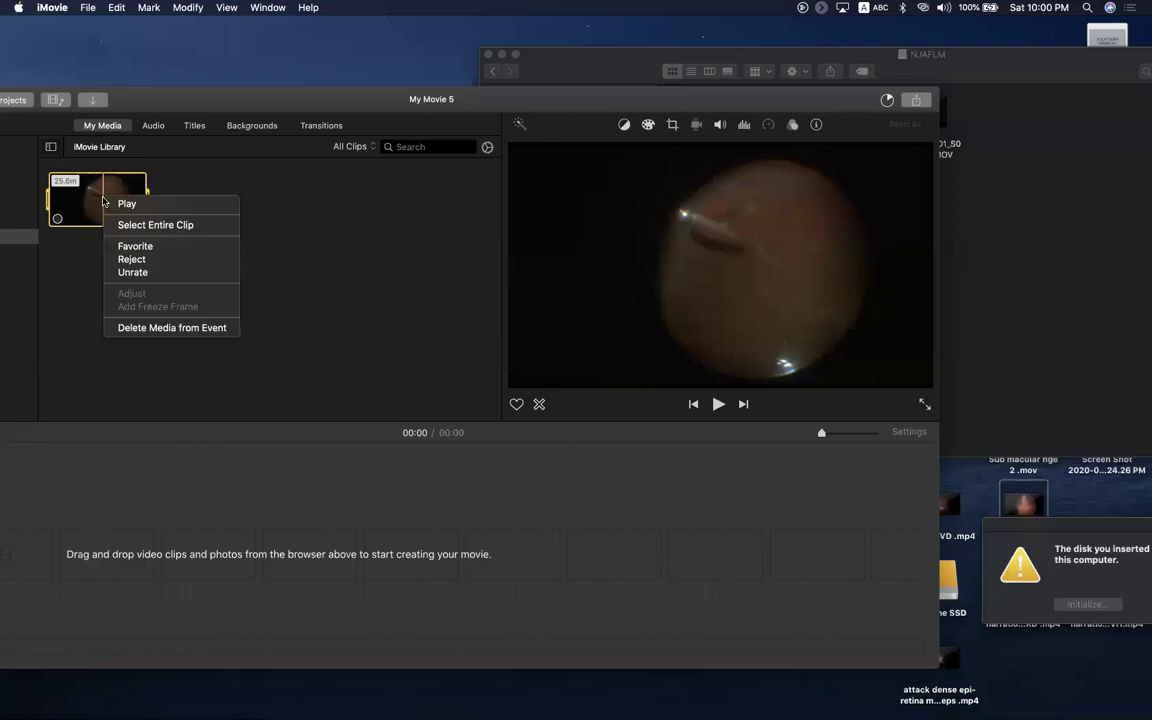
{"action": "left_click", "coordinate": [168, 326]}
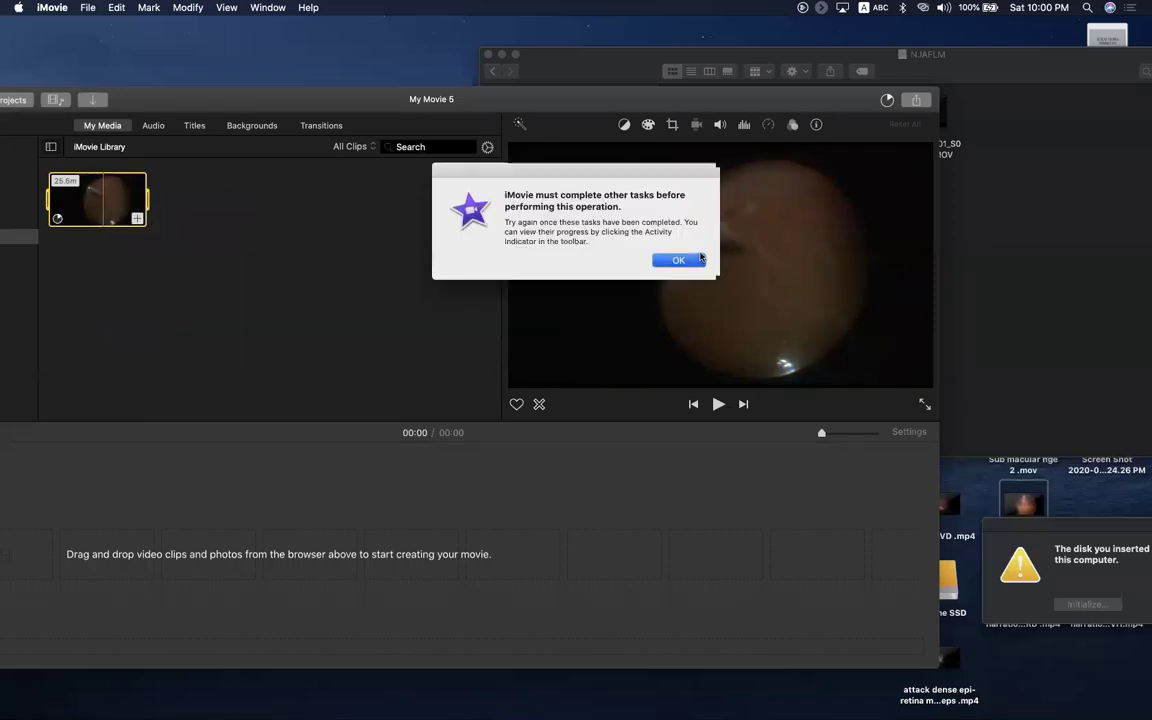
{"action": "left_click", "coordinate": [690, 259]}
Step: Add the second video from the "new" folder on the Extreme SSD to the My Movie 5 timeline
{"action": "double_click", "coordinate": [190, 95]}
{"action": "left_click_drag", "start_coordinate": [213, 69], "coordinate": [51, 59]}
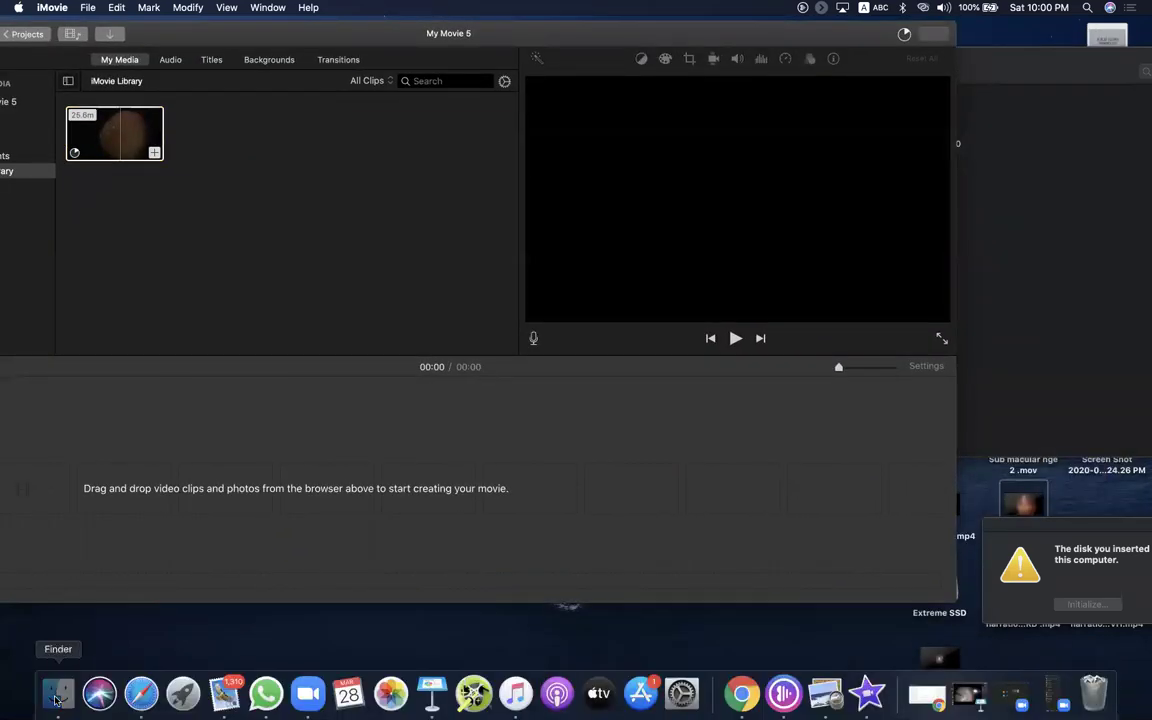
{"action": "left_click", "coordinate": [57, 697]}
{"action": "left_click", "coordinate": [532, 292]}
{"action": "double_click", "coordinate": [699, 192]}
{"action": "left_click_drag", "start_coordinate": [790, 110], "coordinate": [240, 440]}
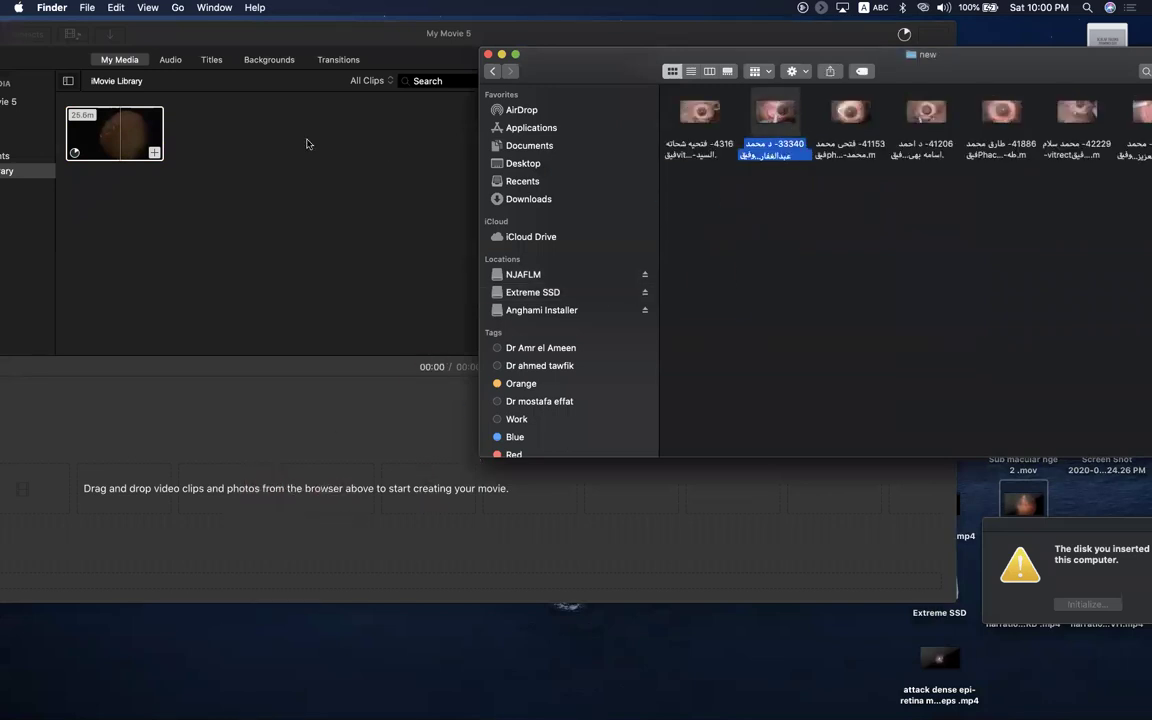
{"action": "left_click", "coordinate": [244, 458]}
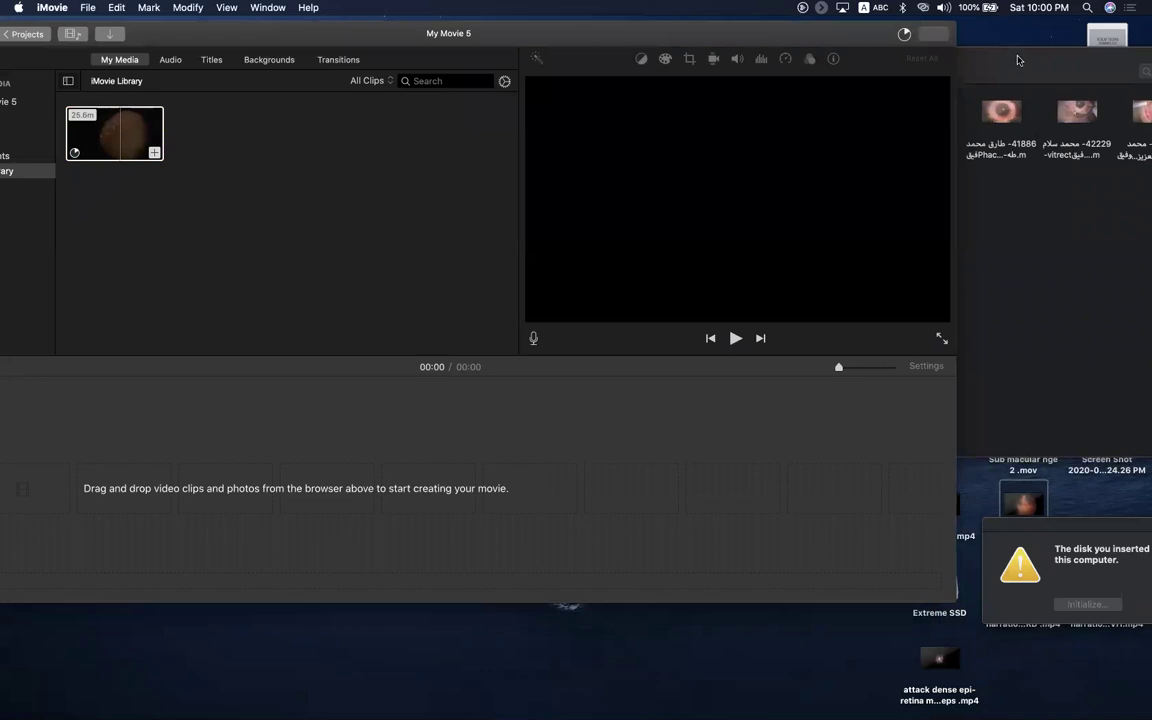
{"action": "left_click", "coordinate": [1011, 68]}
{"action": "left_click_drag", "start_coordinate": [772, 115], "coordinate": [305, 482]}
{"action": "left_click", "coordinate": [259, 40]}
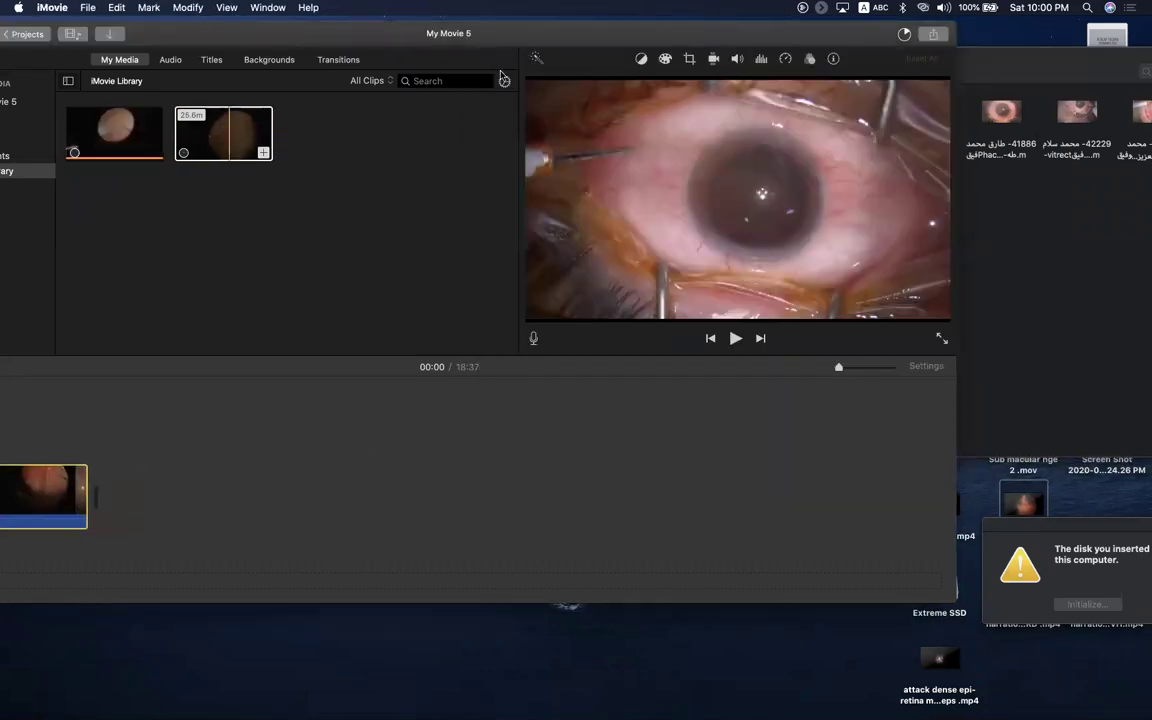
{"action": "left_click", "coordinate": [239, 116]}
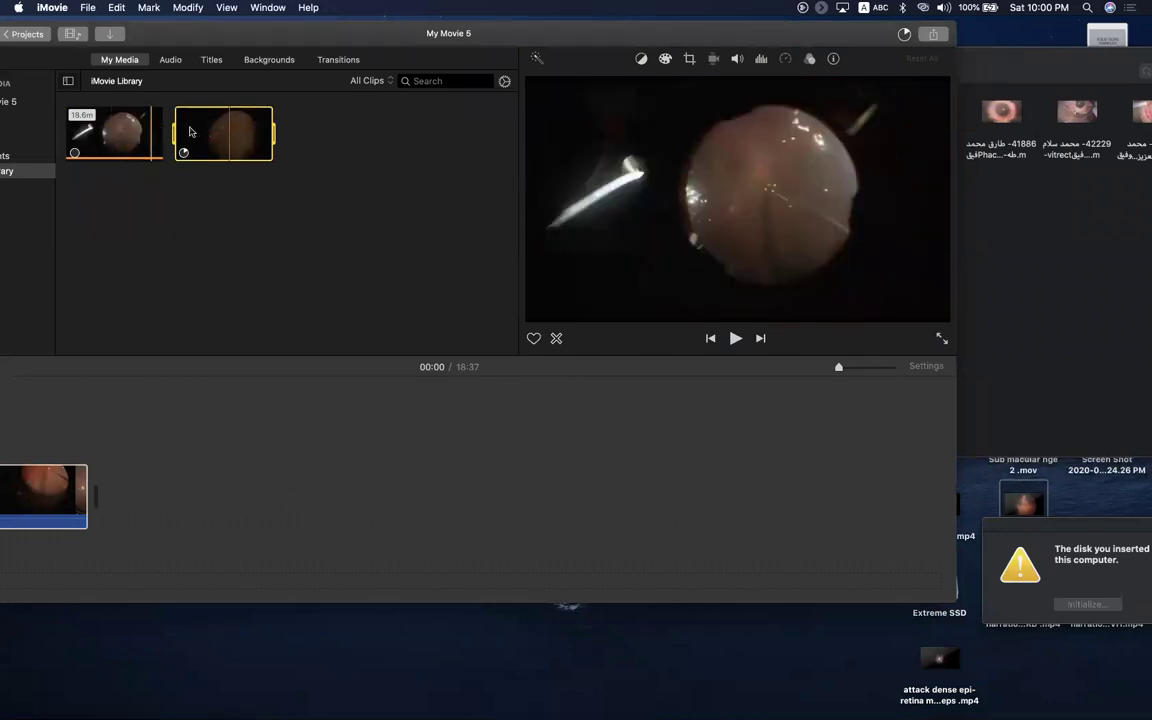
{"action": "left_click", "coordinate": [100, 137]}
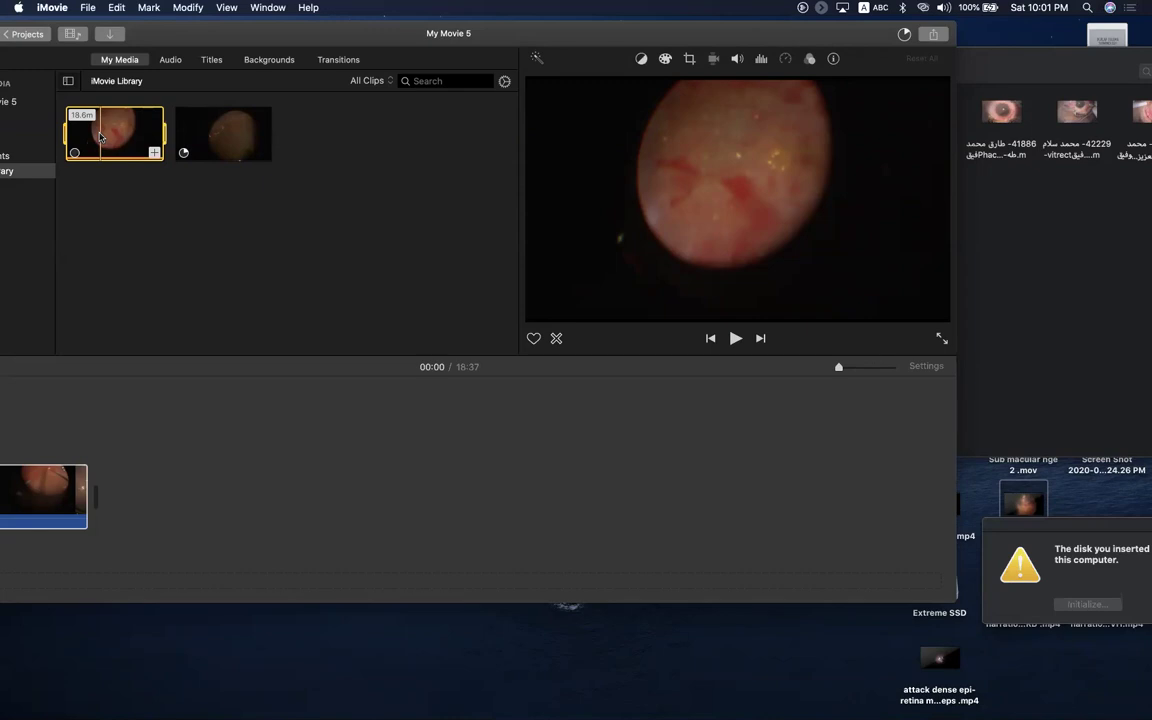
{"action": "mouse_move", "coordinate": [190, 37]}
{"action": "left_mouse_down"}
{"action": "mouse_move", "coordinate": [236, 38]}
{"action": "mouse_move", "coordinate": [197, 33]}
{"action": "left_mouse_up"}
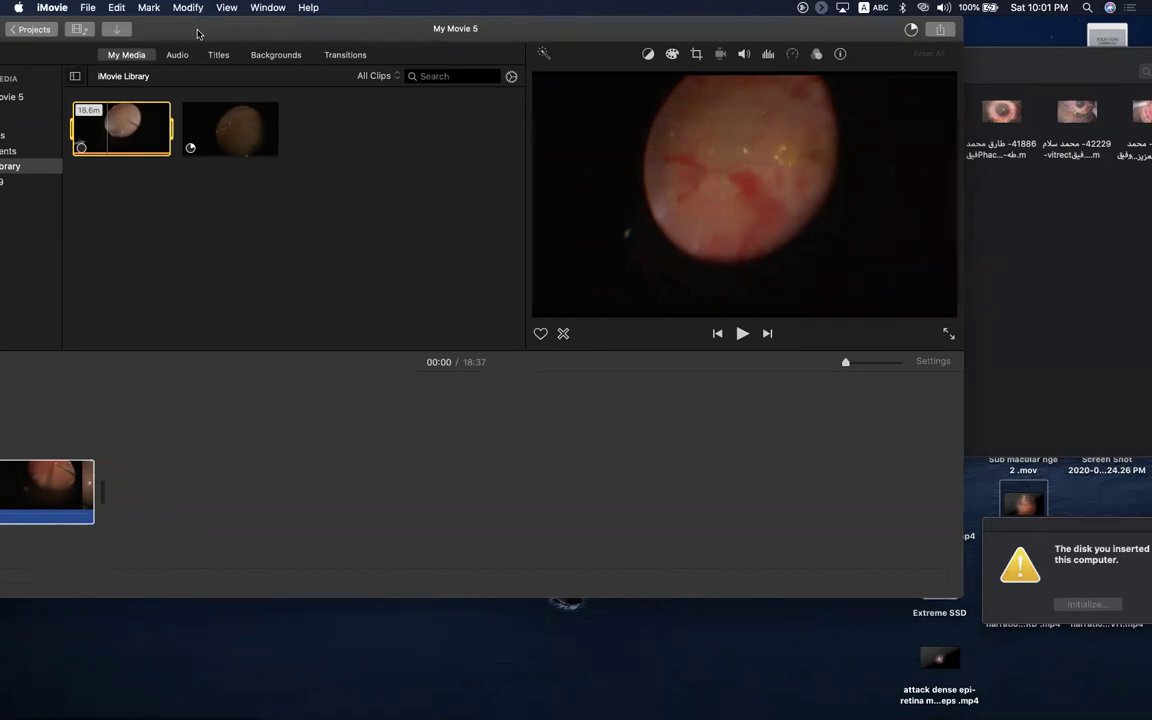
Step: Select the newly added timeline clip, try to open the file export settings for My Movie 5, and dismiss the alert
{"action": "left_click", "coordinate": [28, 463]}
{"action": "left_click", "coordinate": [940, 29]}
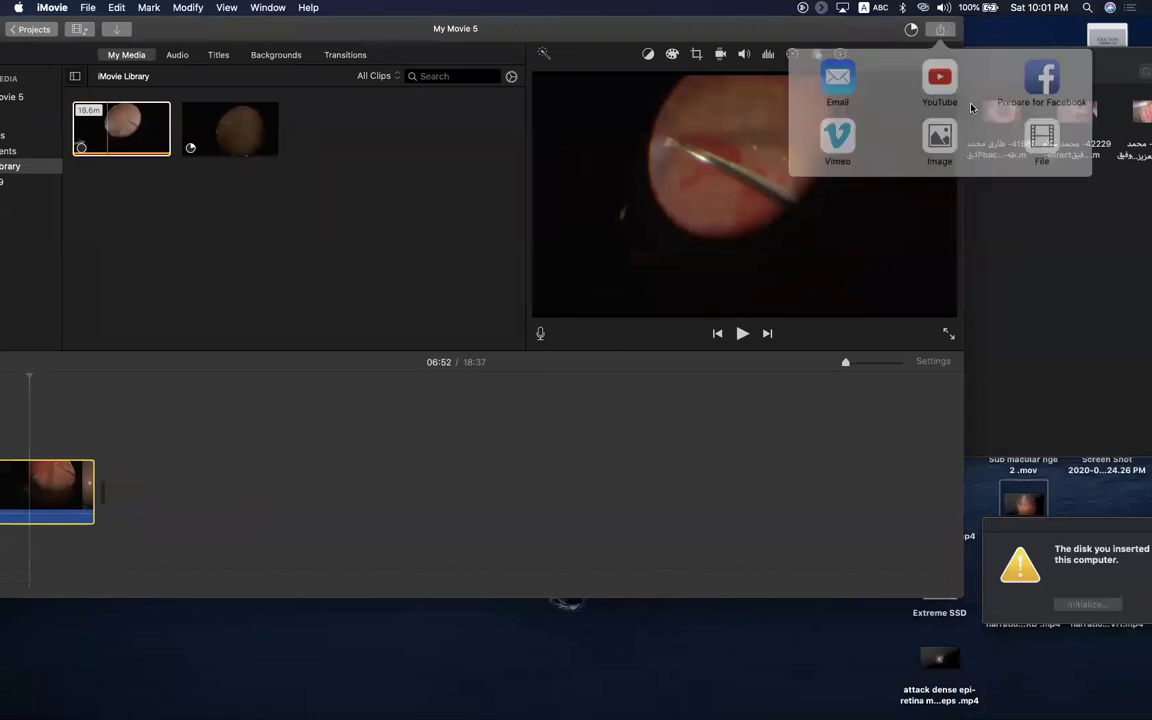
{"action": "left_click", "coordinate": [1023, 125]}
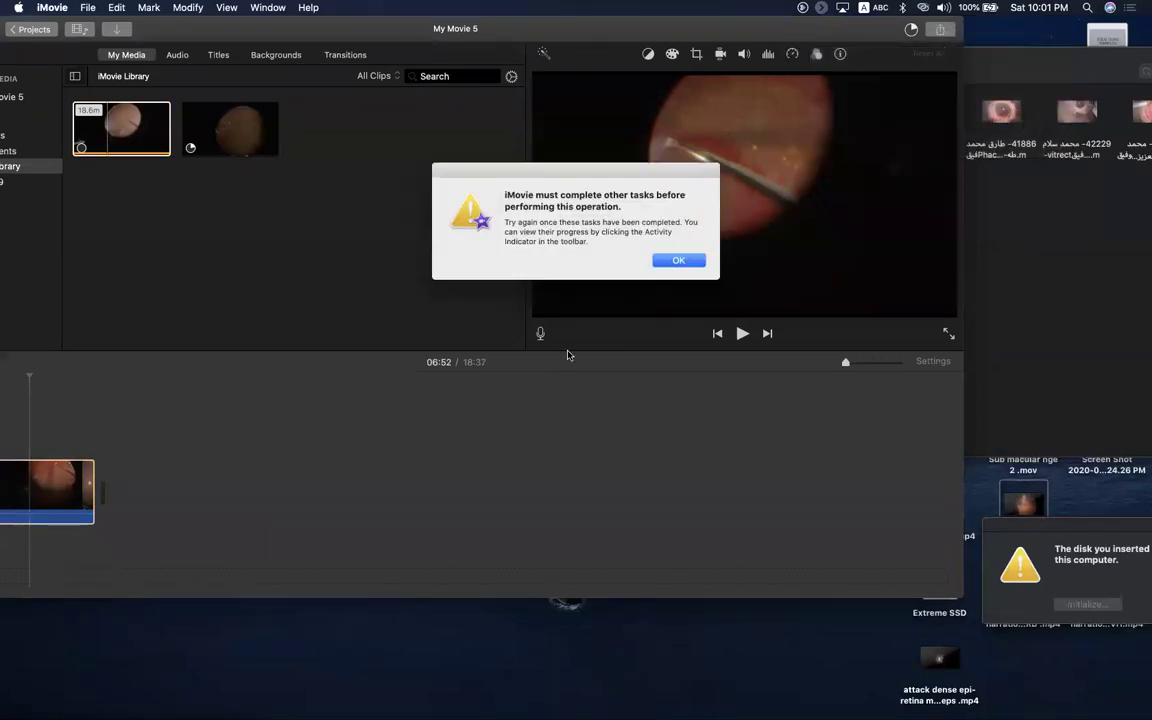
{"action": "left_click", "coordinate": [678, 260]}
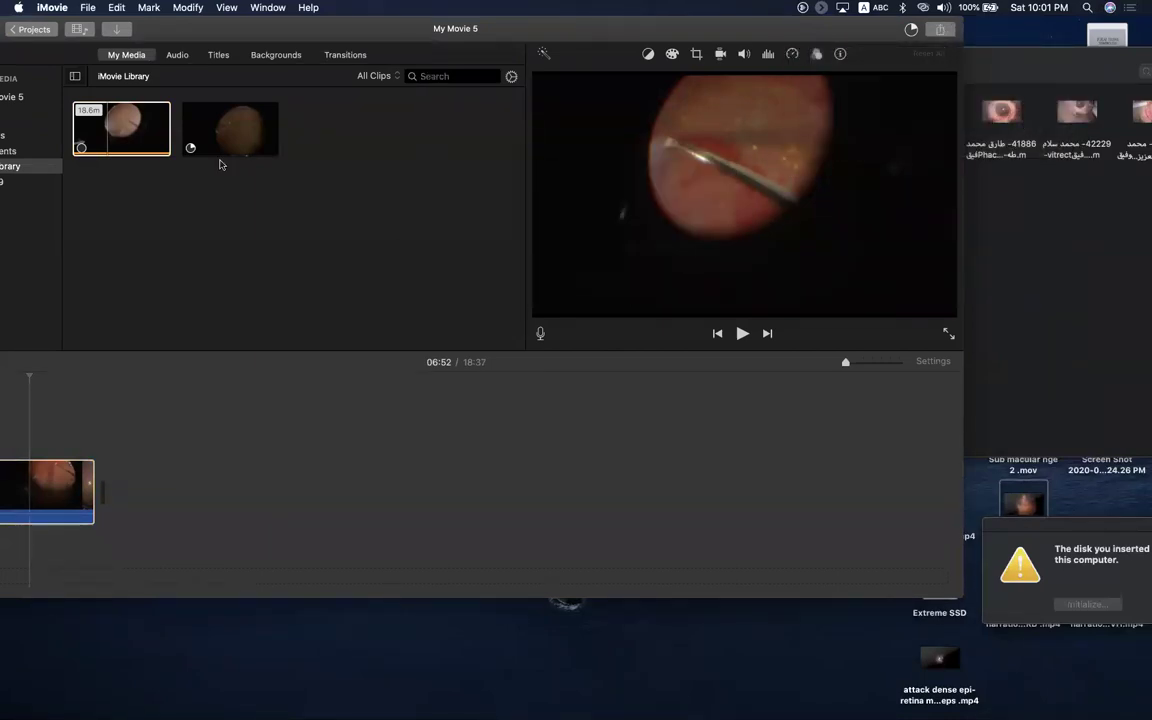
Step: Try again to delete the 25.6m clip from the iMovie Library, dismissing the alert
{"action": "left_click", "coordinate": [210, 150]}
{"action": "right_click", "coordinate": [210, 150]}
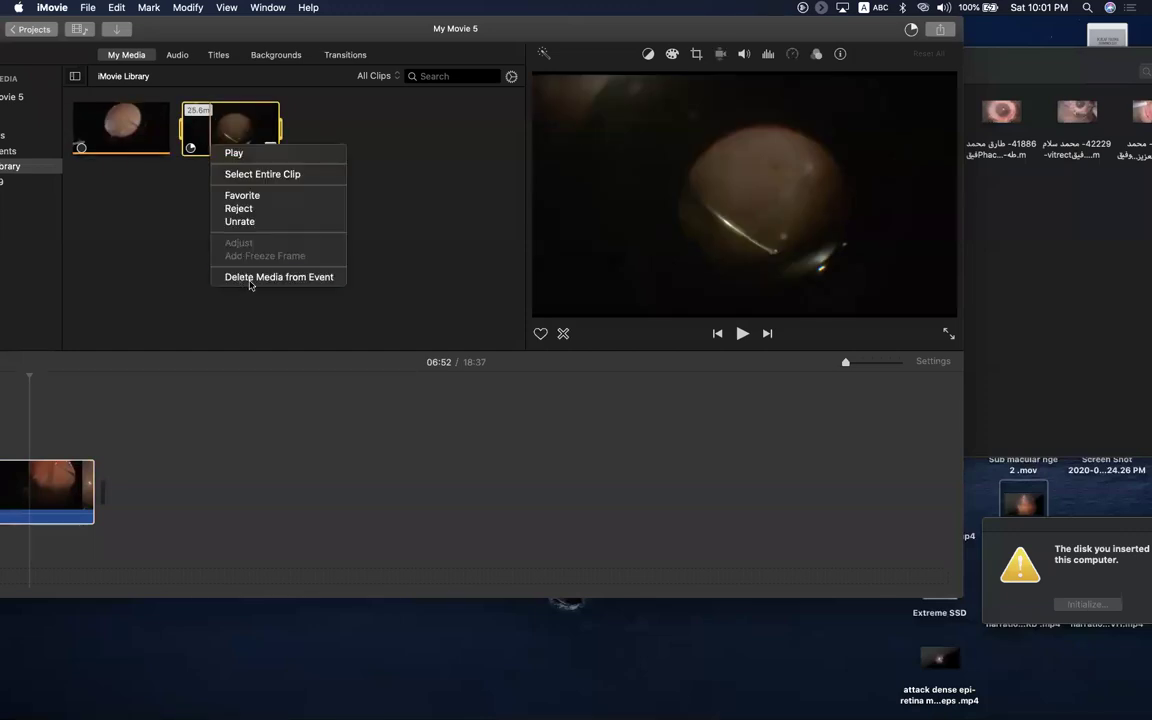
{"action": "left_click", "coordinate": [222, 254]}
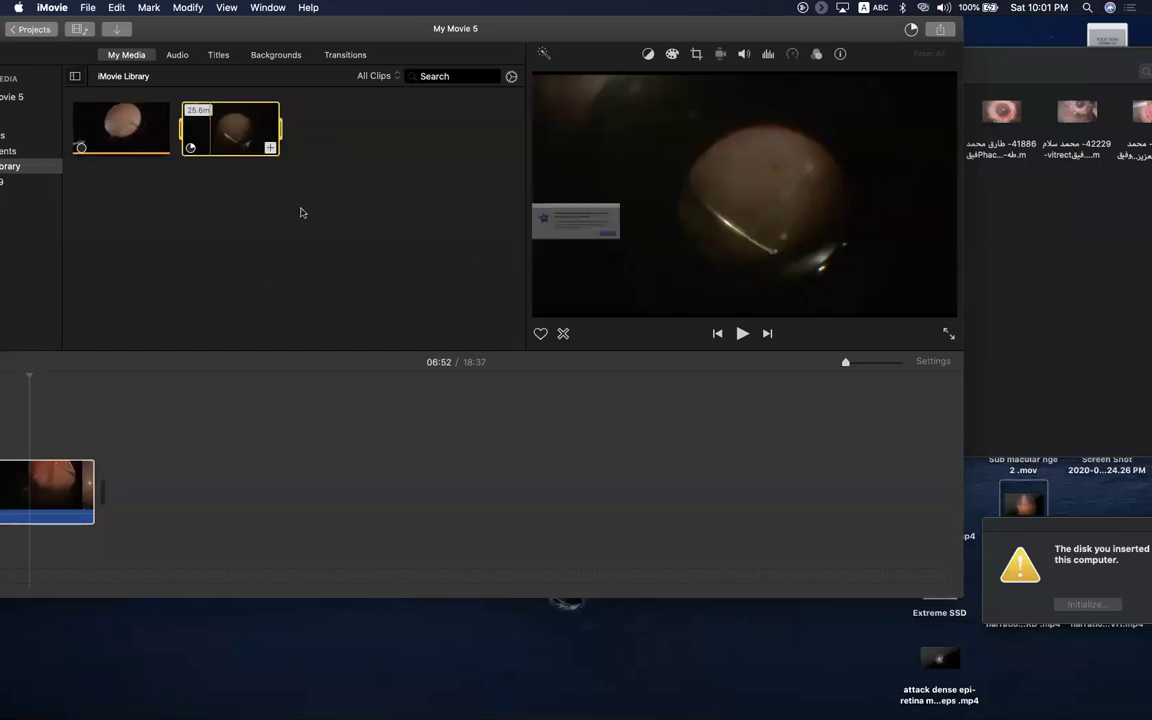
{"action": "key", "text": "Return"}
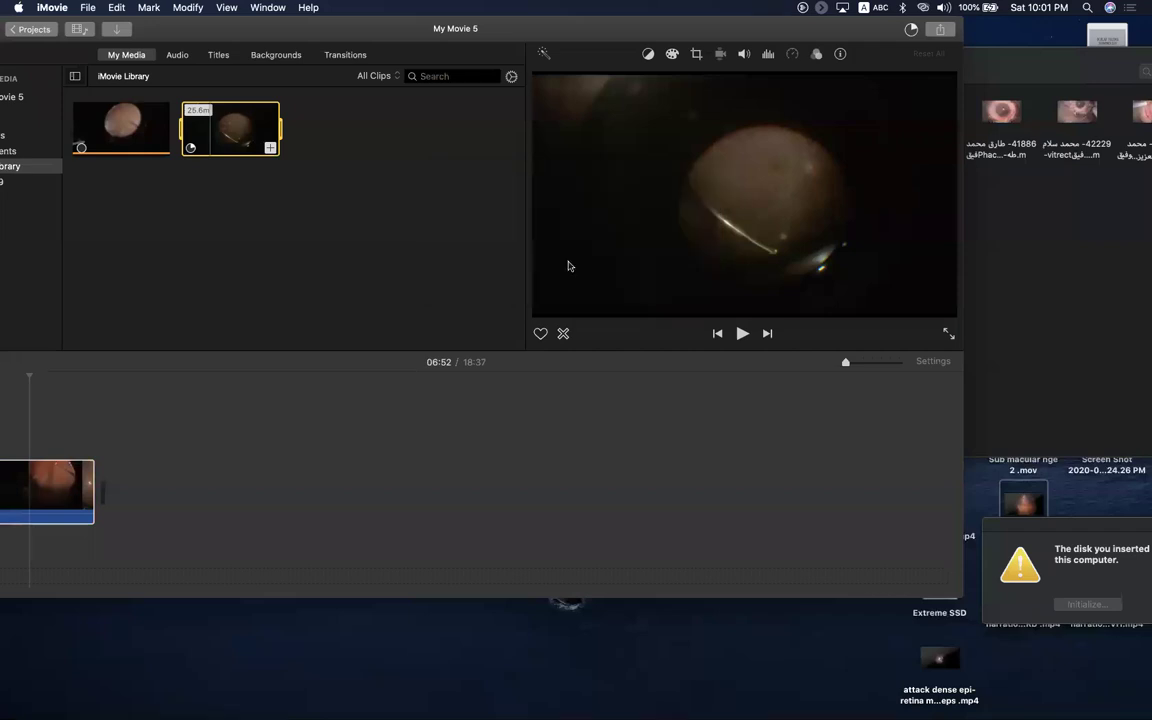
Step: Try to close the My Movie 5 project window and dismiss the alert
{"action": "left_click_drag", "start_coordinate": [210, 22], "coordinate": [326, 22]}
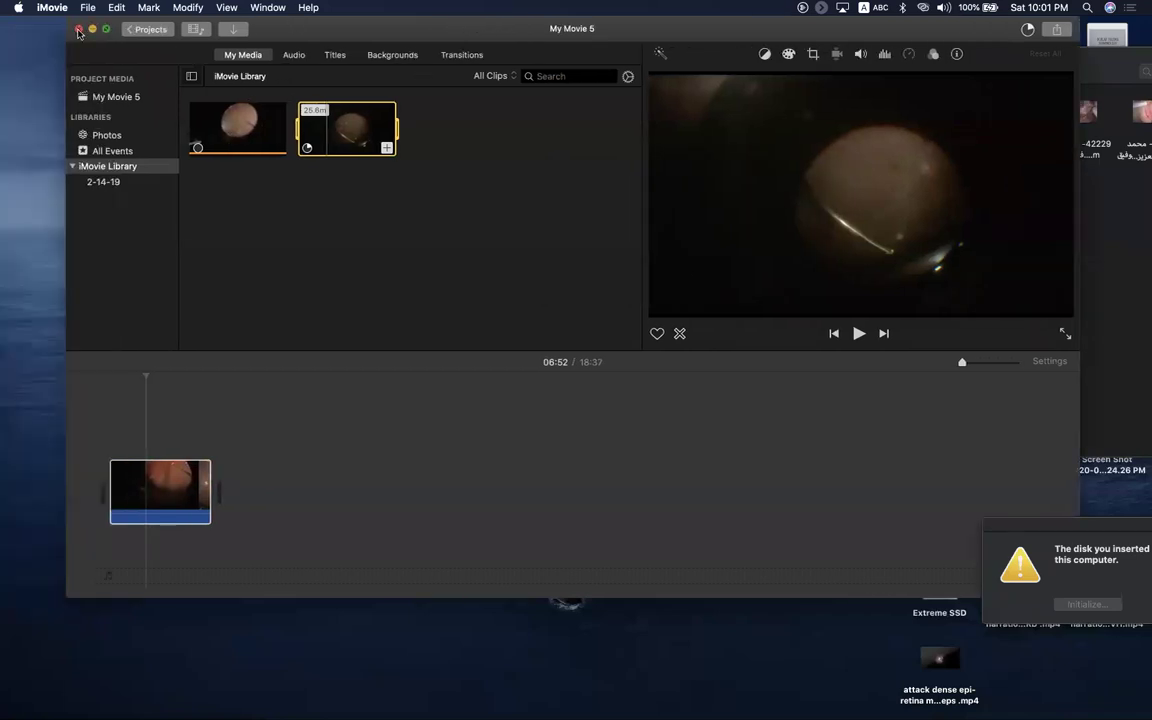
{"action": "left_click", "coordinate": [78, 28]}
{"action": "left_click", "coordinate": [655, 125]}
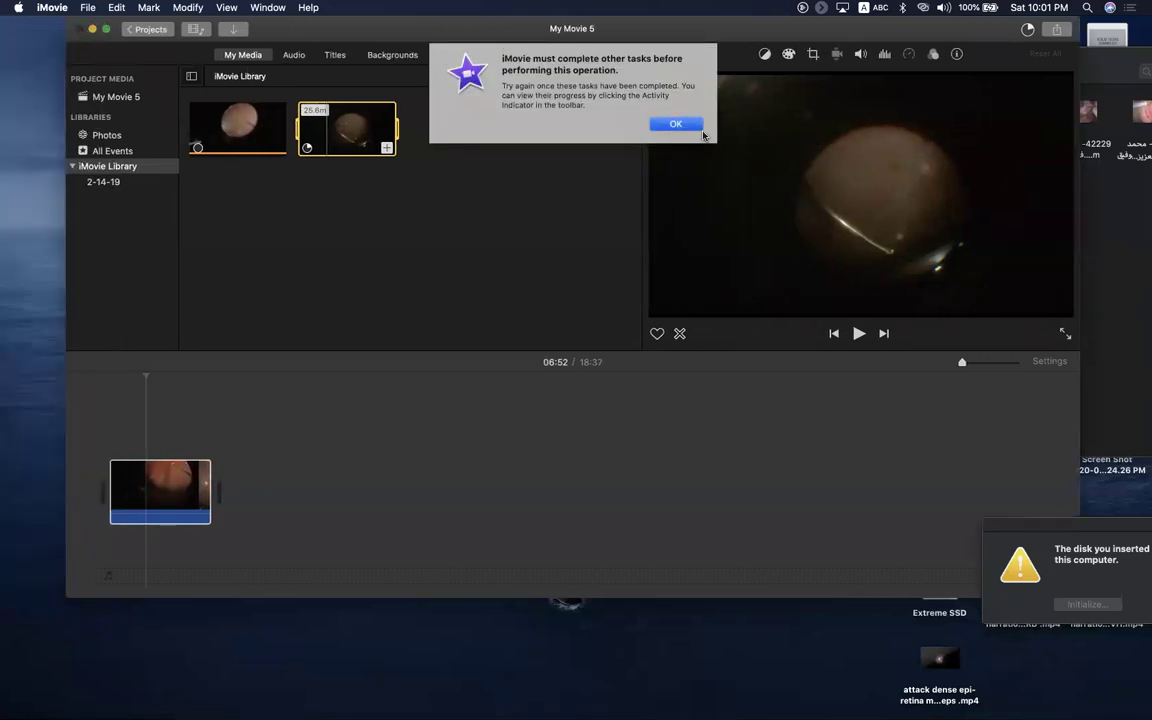
Step: Force iMovie to quit and confirm the loss of unsaved changes
{"action": "left_click_drag", "start_coordinate": [362, 28], "coordinate": [286, 45]}
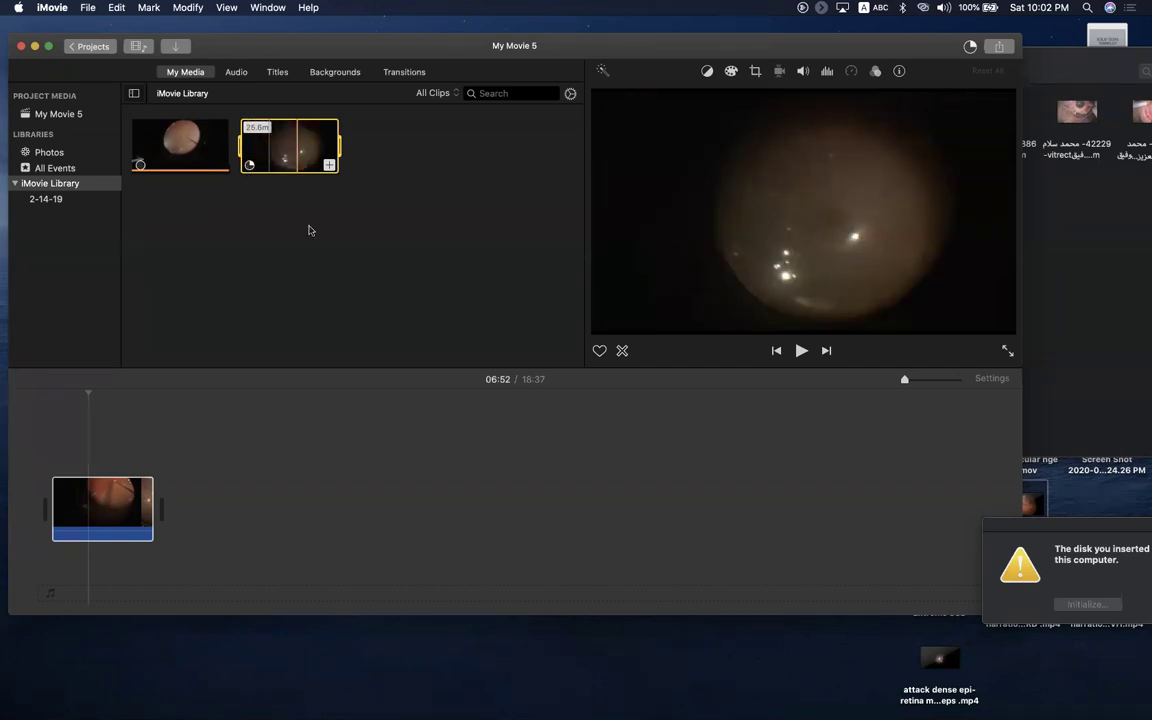
{"action": "mouse_move", "coordinate": [514, 700]}
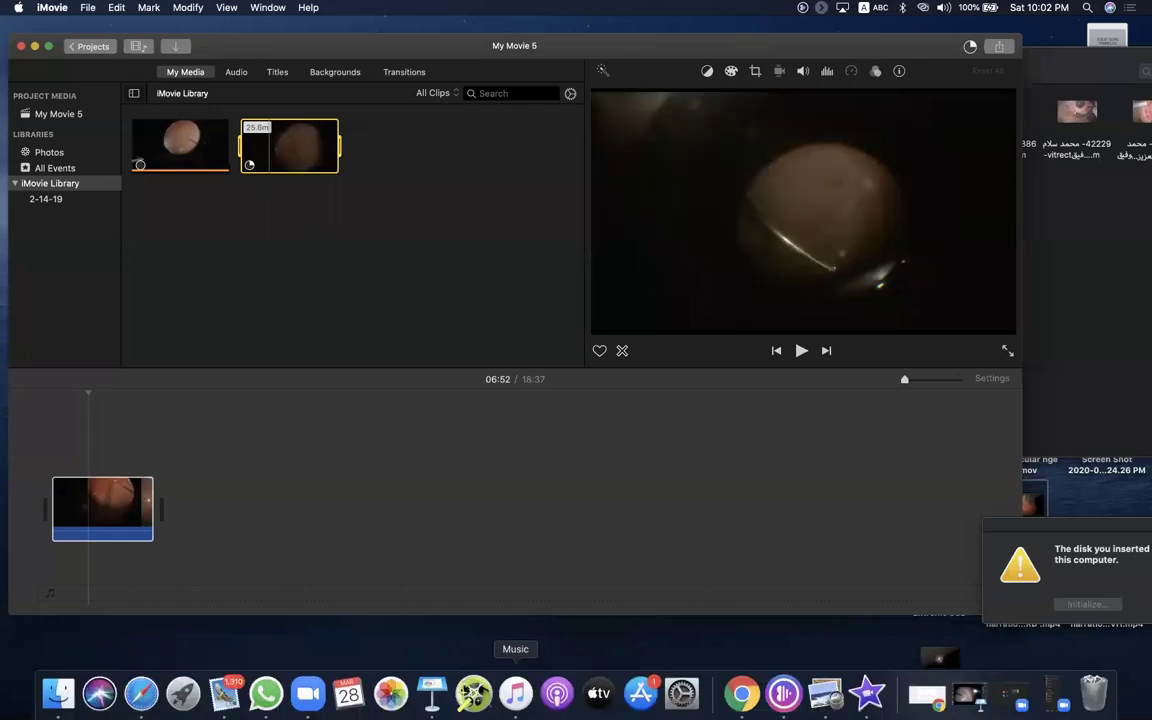
{"action": "right_click", "coordinate": [867, 693]}
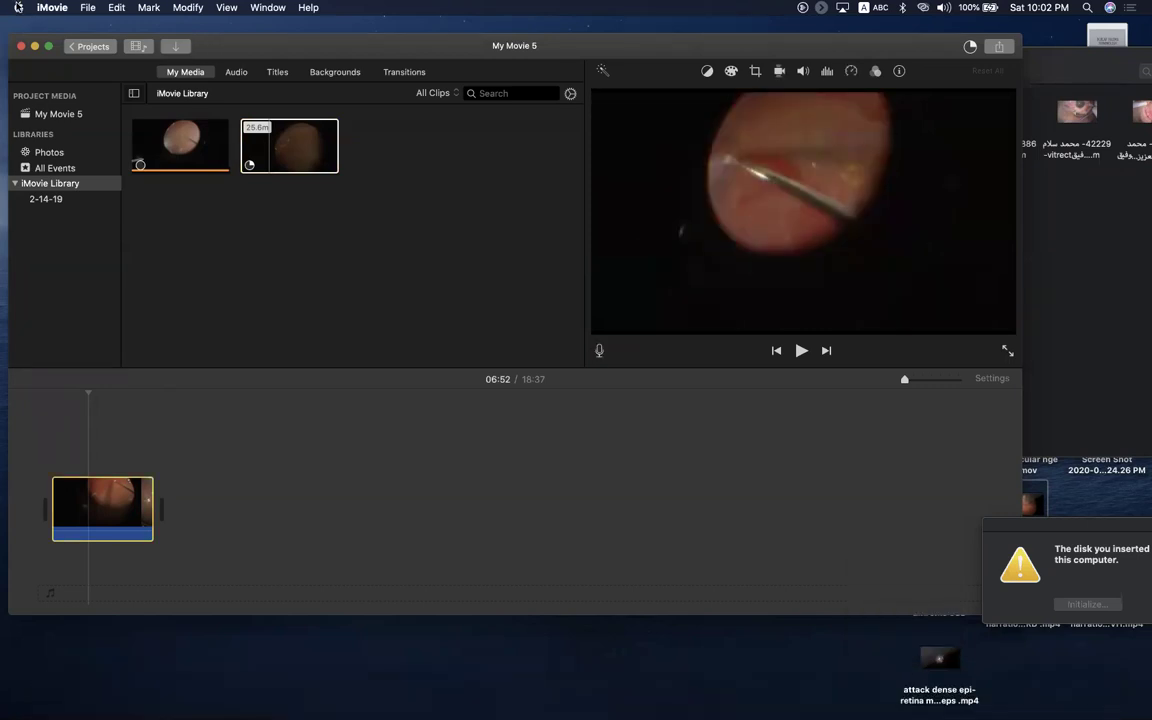
{"action": "left_click", "coordinate": [18, 8]}
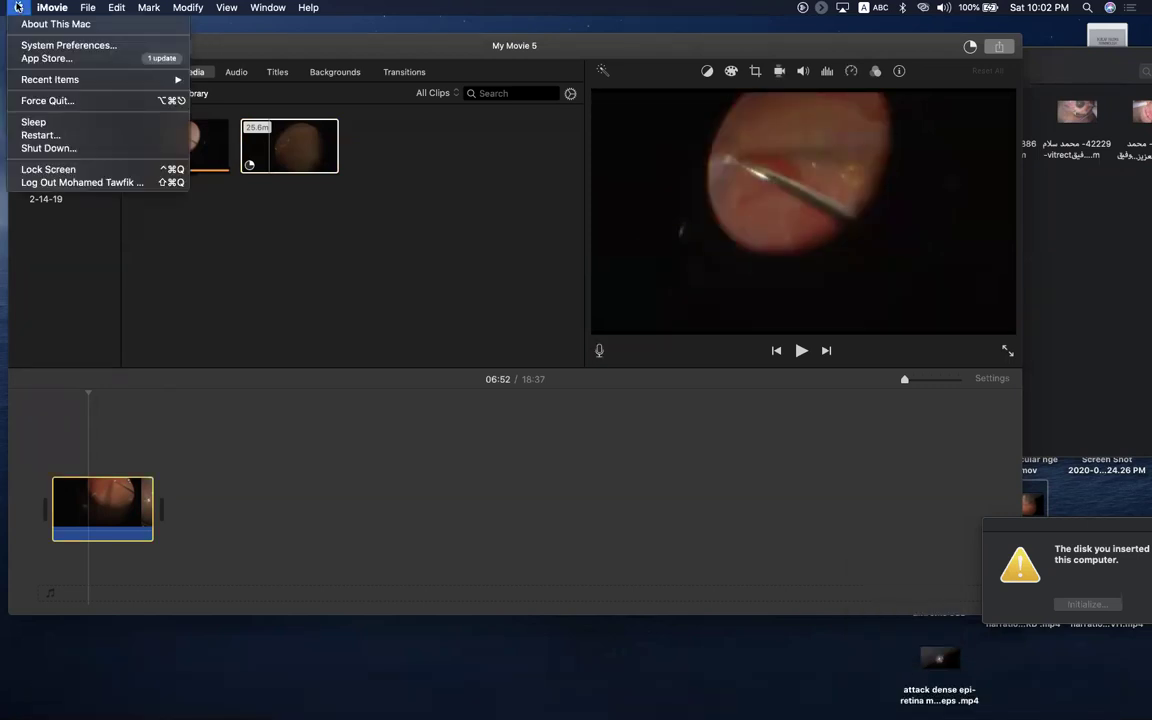
{"action": "left_click", "coordinate": [76, 101]}
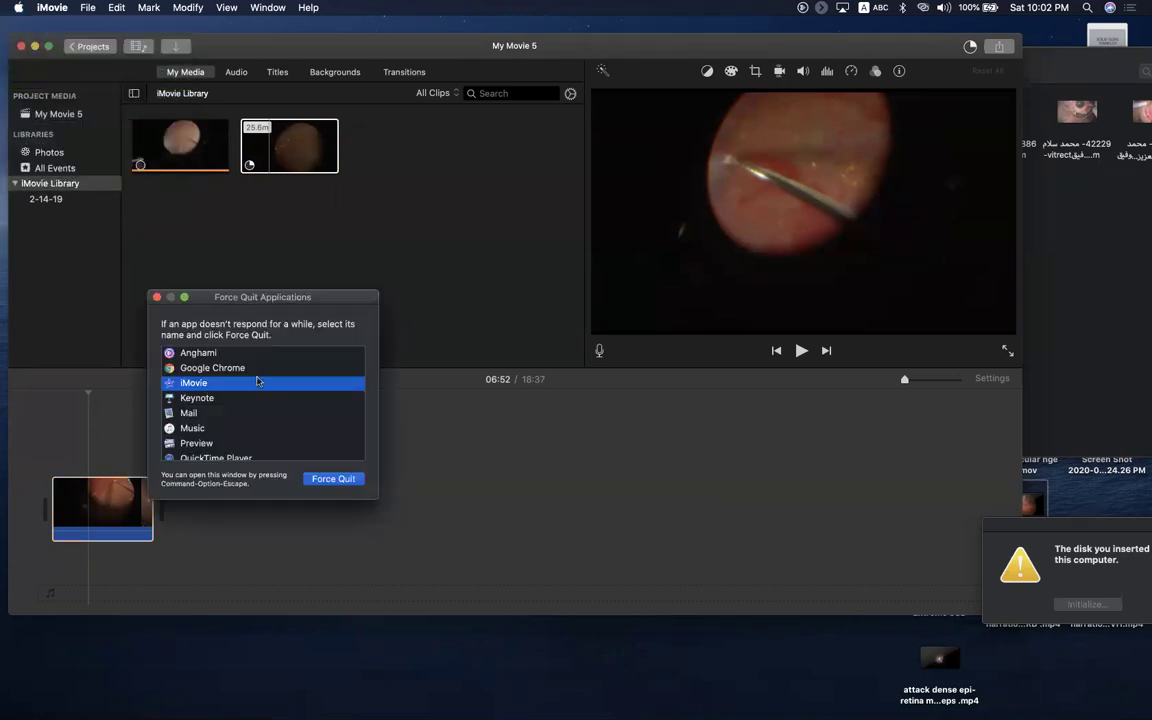
{"action": "left_click", "coordinate": [329, 479]}
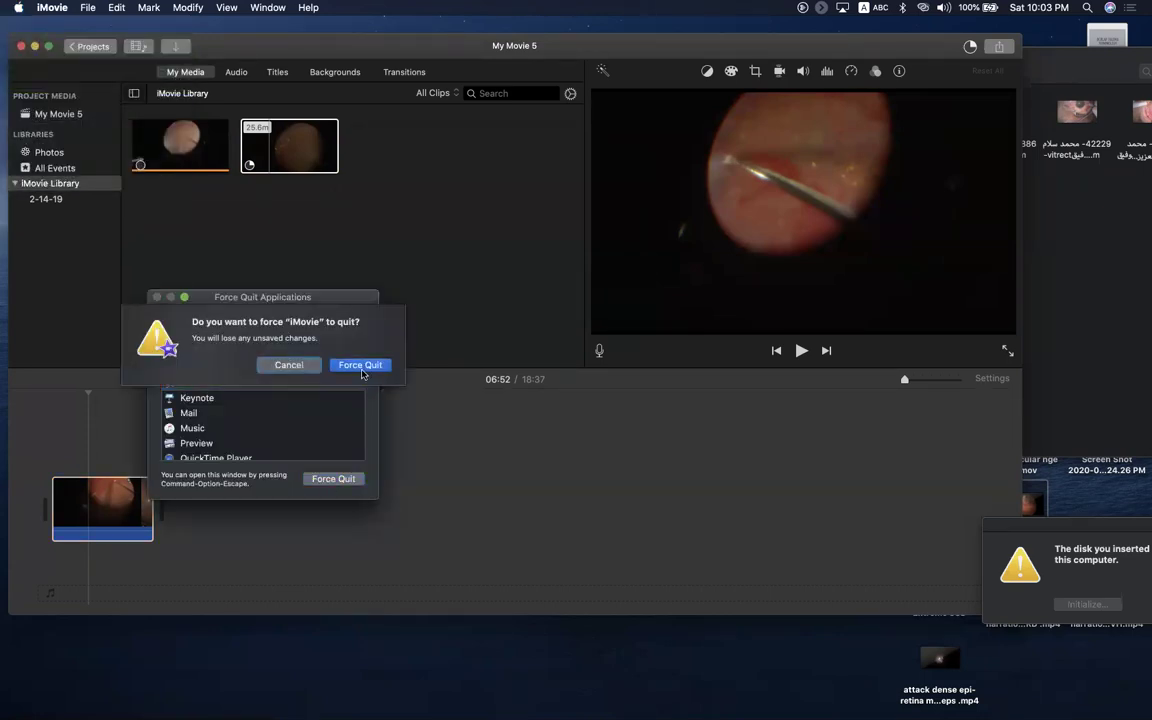
{"action": "left_click", "coordinate": [360, 366]}
{"action": "mouse_move", "coordinate": [224, 712]}
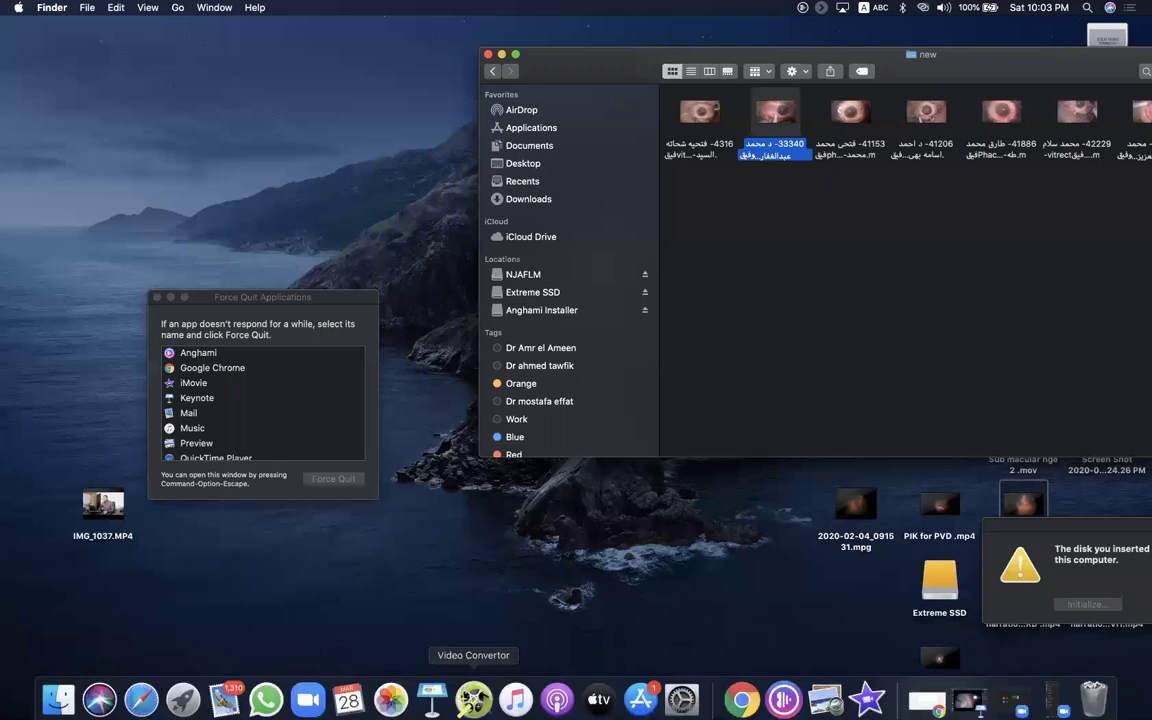
Step: Relaunch iMovie and delete the 25.6m clip's media from the iMovie Library
{"action": "left_click", "coordinate": [183, 693]}
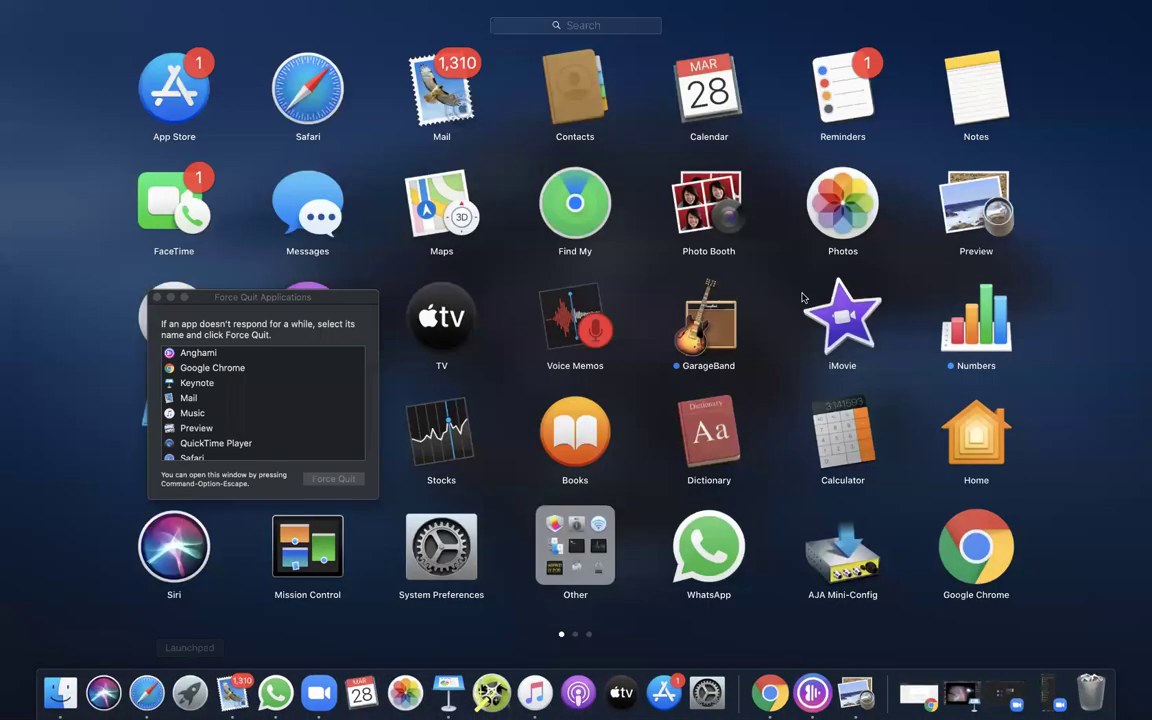
{"action": "left_click", "coordinate": [808, 289]}
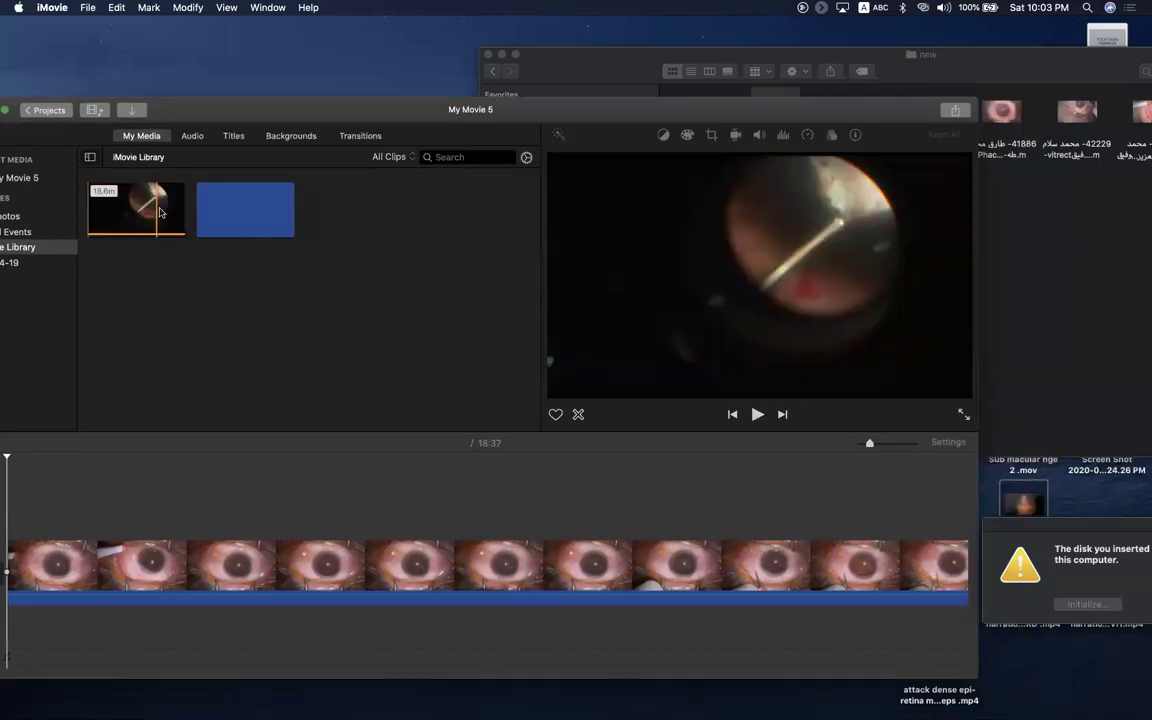
{"action": "left_click", "coordinate": [244, 215]}
{"action": "right_click", "coordinate": [244, 215]}
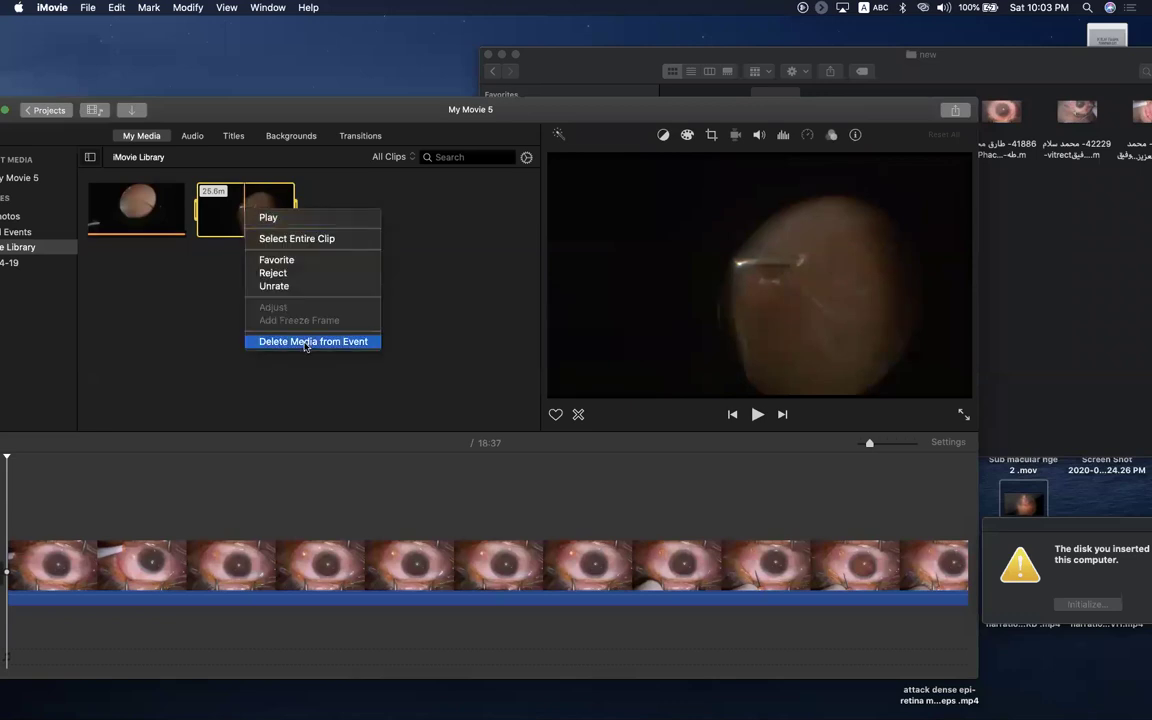
{"action": "left_click", "coordinate": [303, 343]}
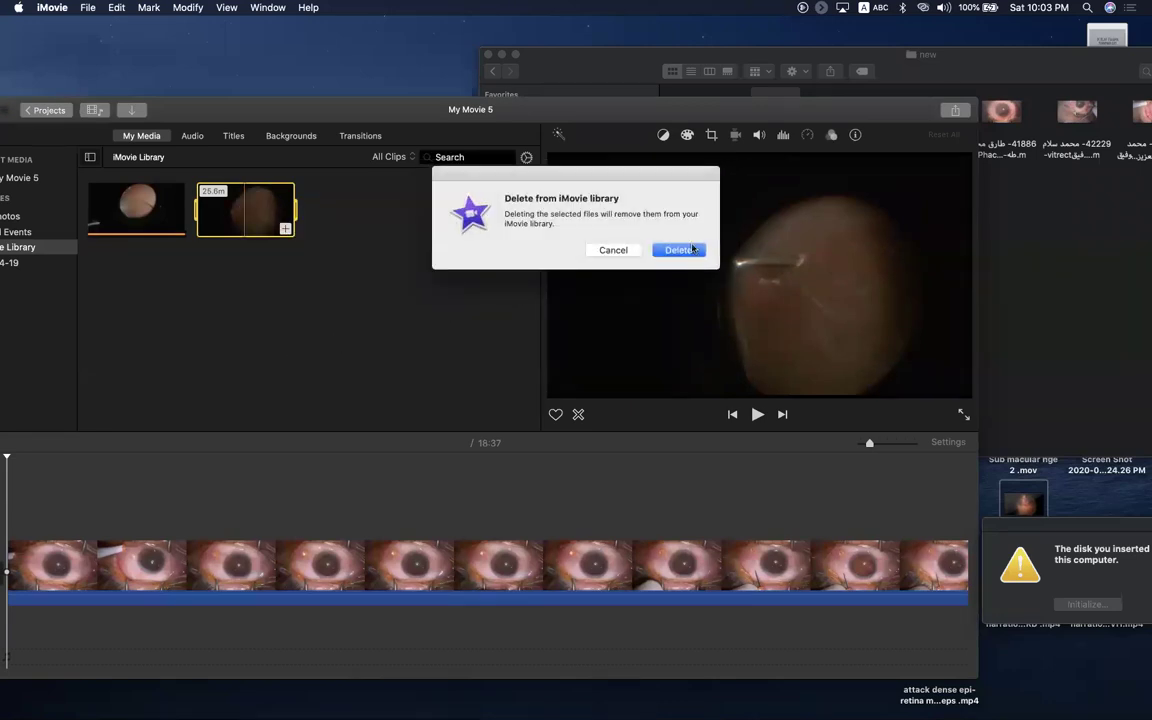
{"action": "key", "text": "Return"}
Step: Select the timeline clip and open the file export settings for My Movie 5
{"action": "left_click_drag", "start_coordinate": [368, 112], "coordinate": [230, 92]}
{"action": "left_click", "coordinate": [337, 560]}
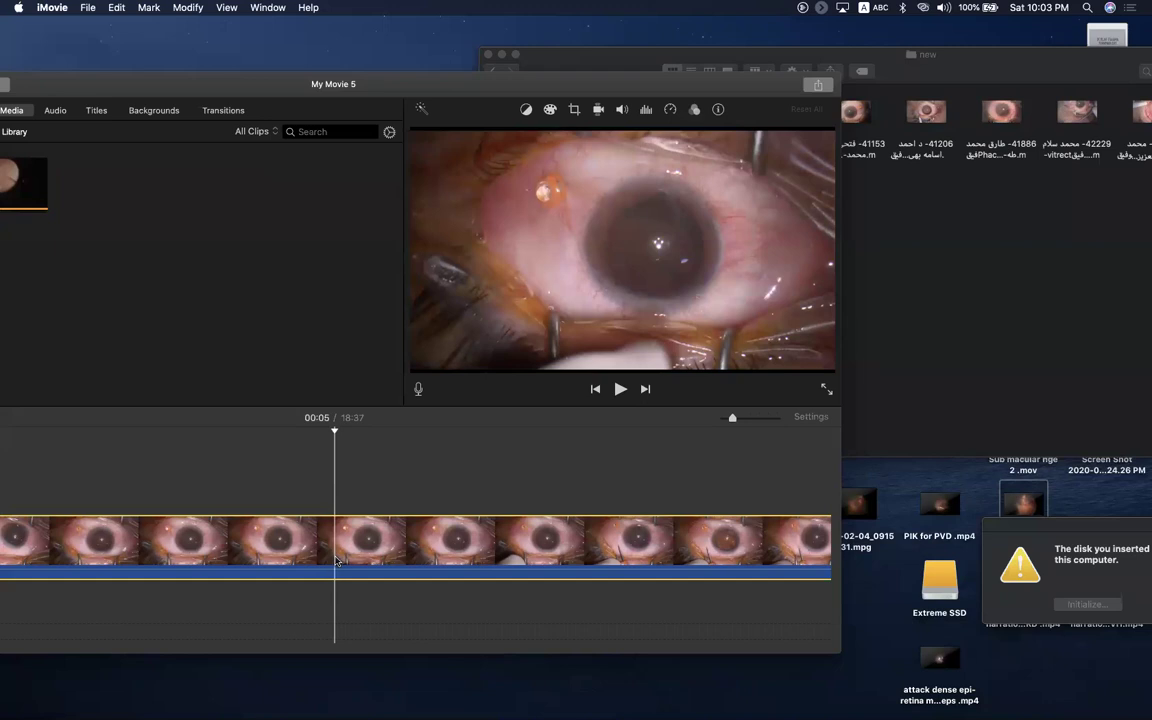
{"action": "left_click", "coordinate": [818, 86]}
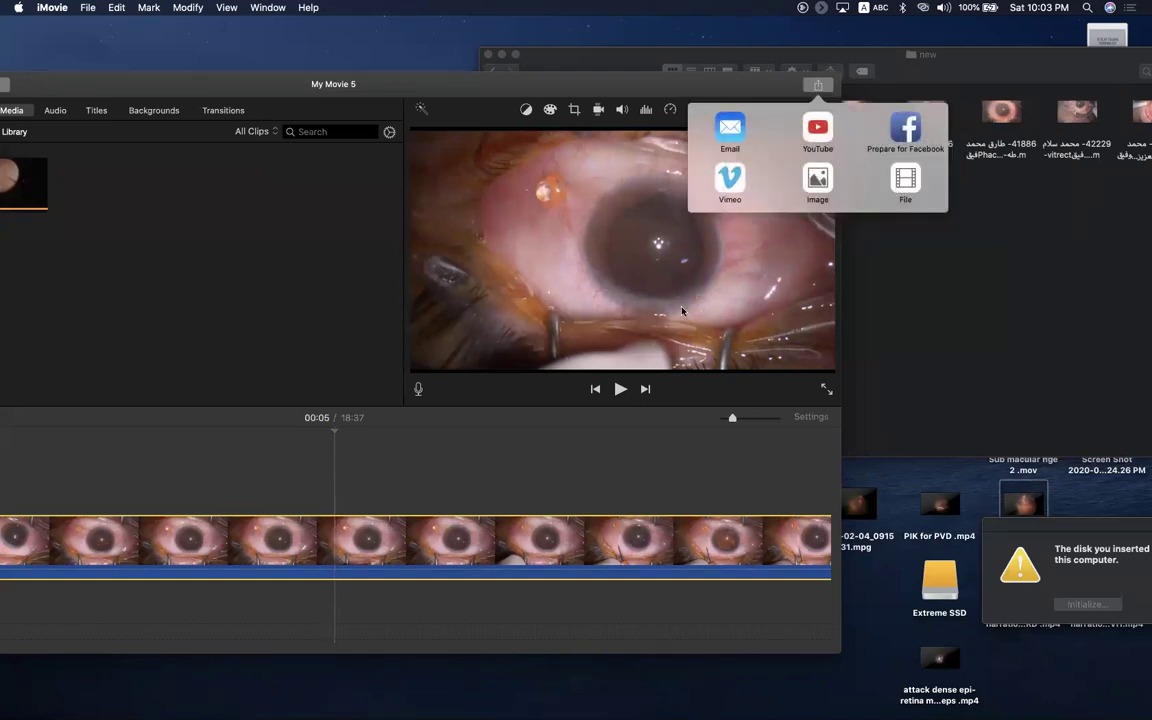
{"action": "key", "text": "super+e"}
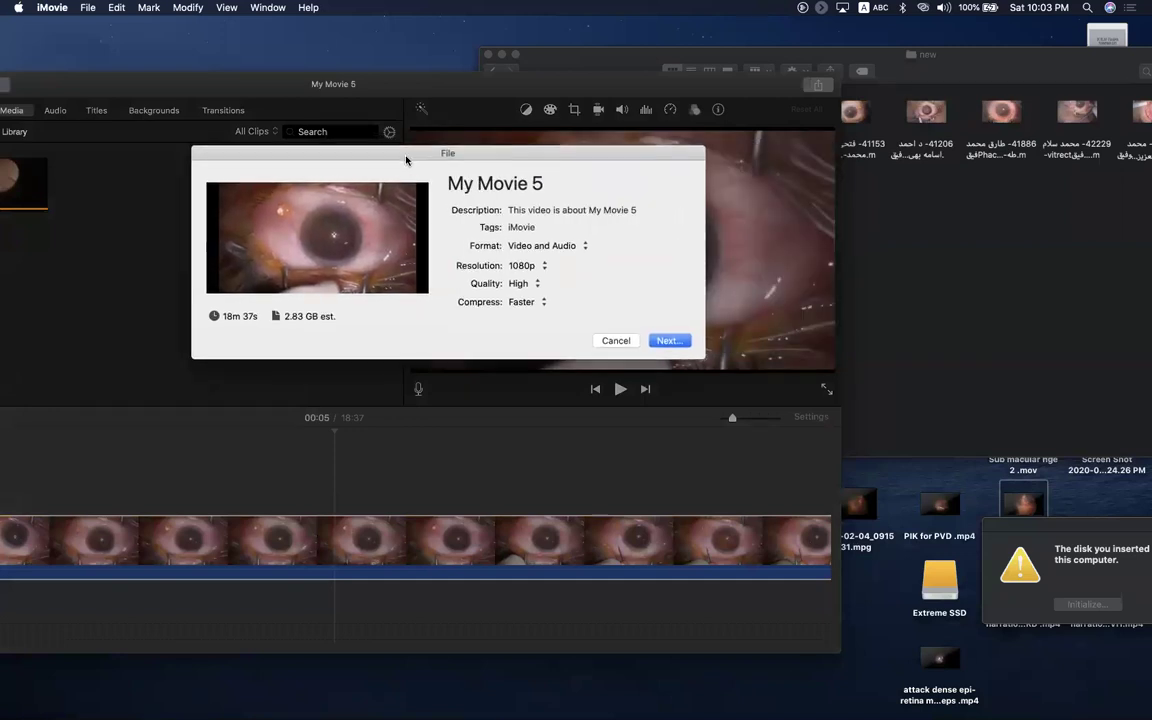
Step: Change the export title to "My jsdbcsdcjkbn 5" and review the available export resolutions
{"action": "double_click", "coordinate": [517, 184]}
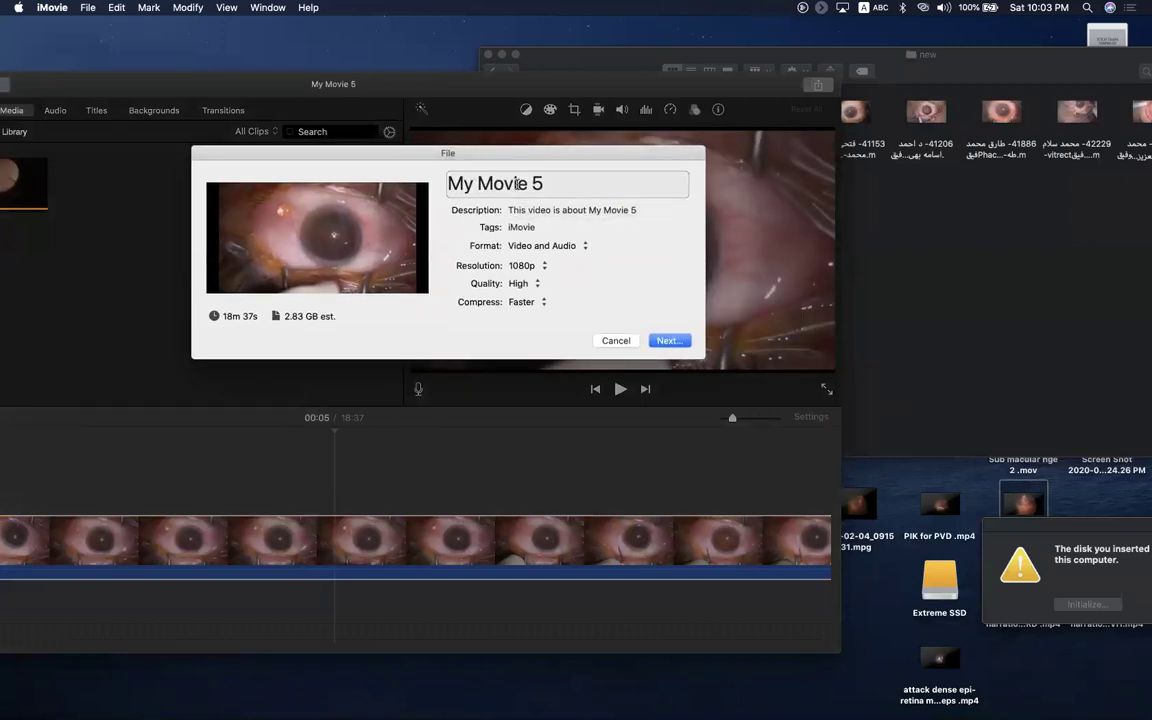
{"action": "type", "text": "jsdbcsdcjkbn"}
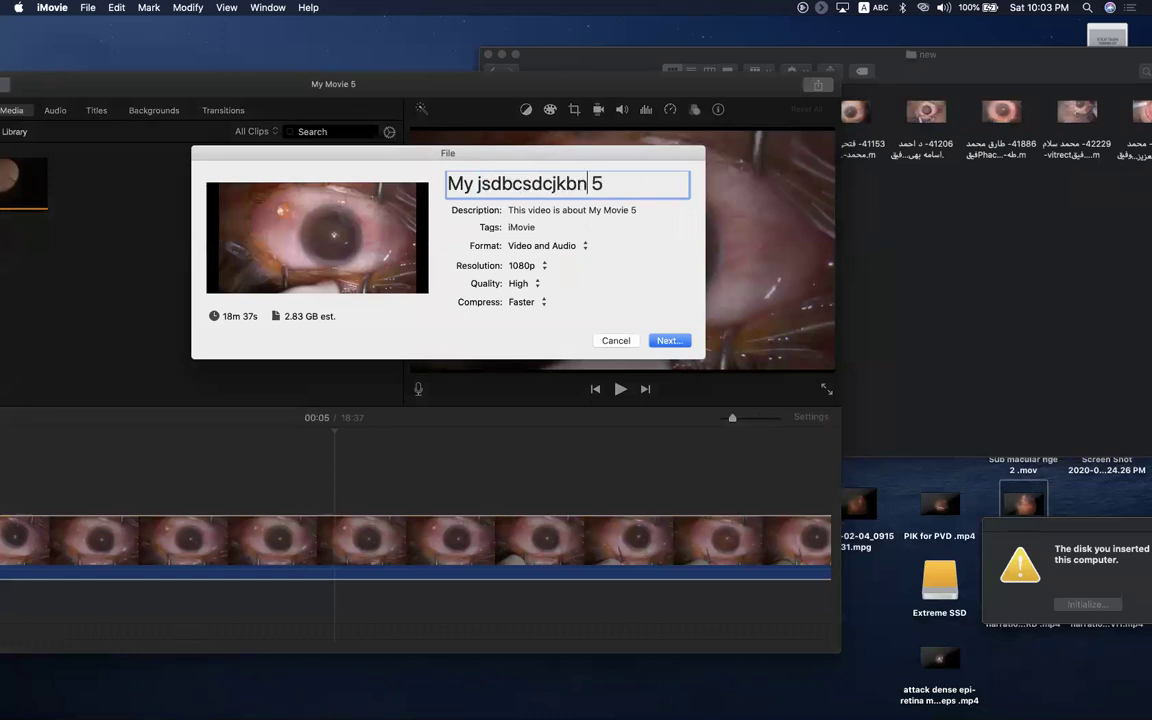
{"action": "left_click", "coordinate": [524, 266]}
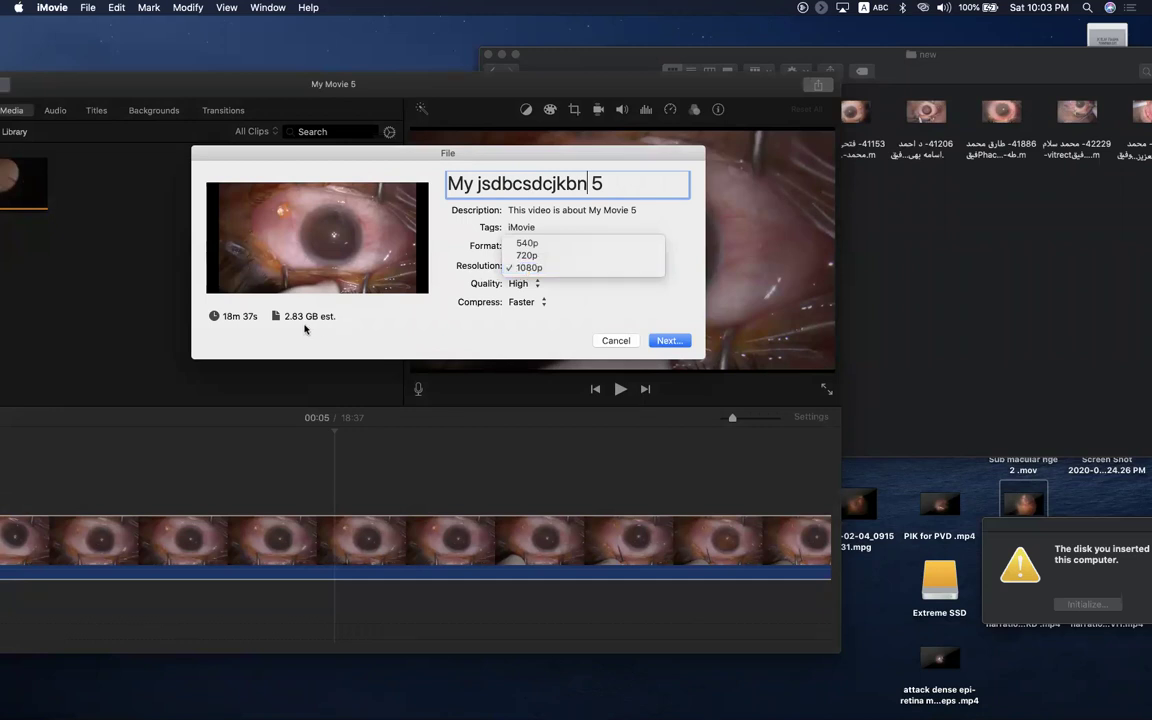
{"action": "left_click", "coordinate": [431, 340]}
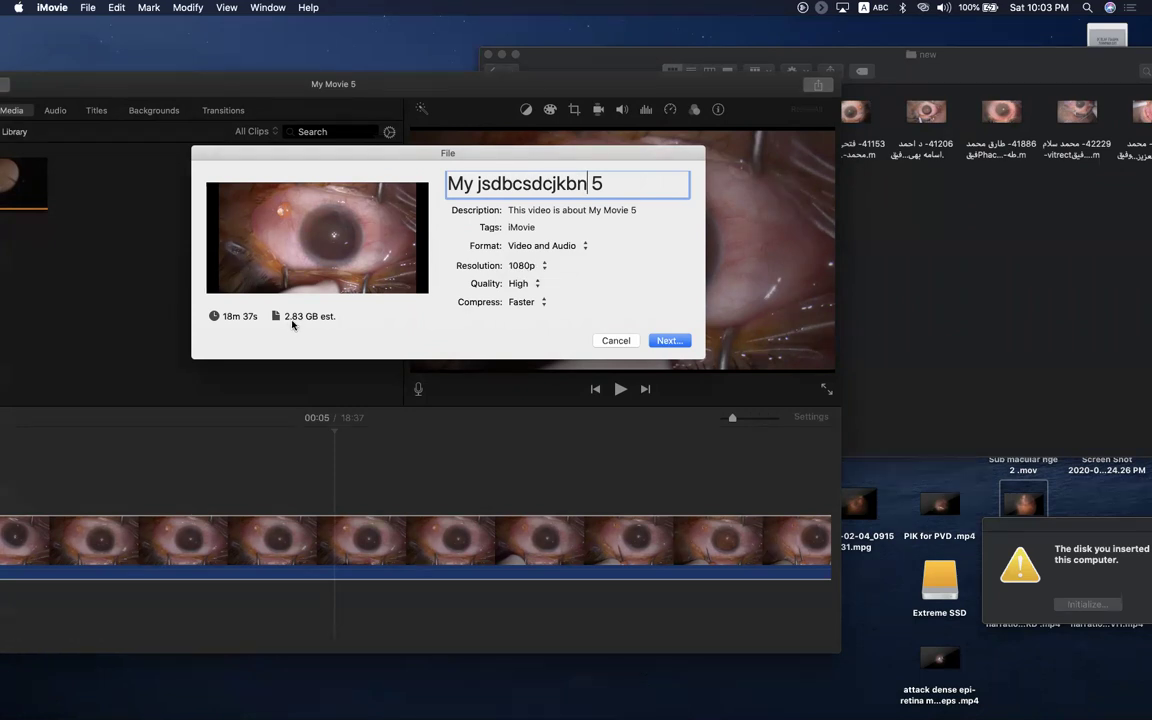
Step: Try the Best (ProRes) export quality to compare its estimated file size, and set the quality back to High
{"action": "left_click", "coordinate": [534, 284]}
{"action": "left_click", "coordinate": [543, 300]}
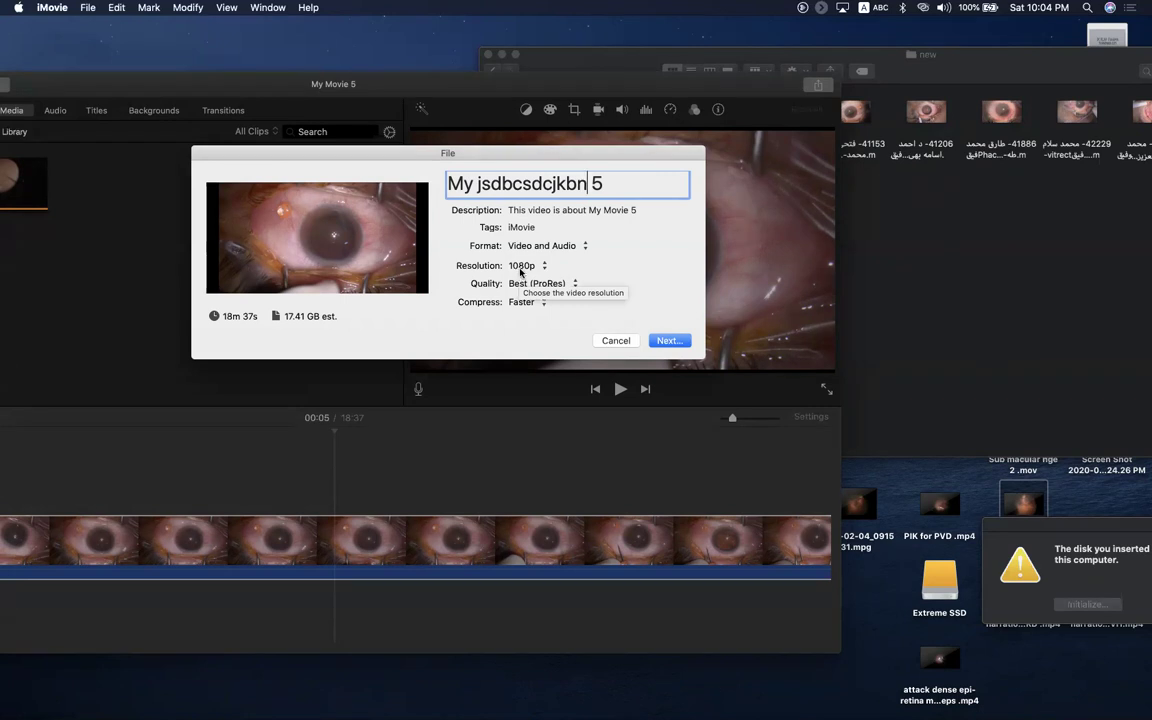
{"action": "left_click", "coordinate": [529, 284]}
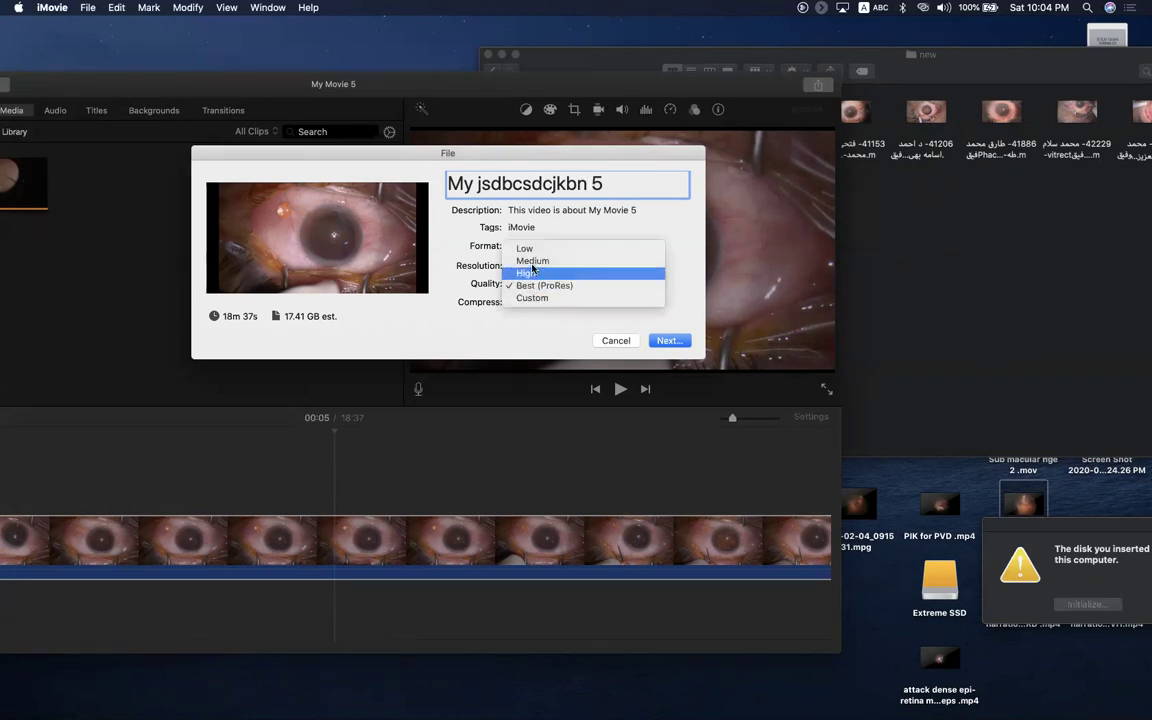
{"action": "left_click", "coordinate": [526, 273]}
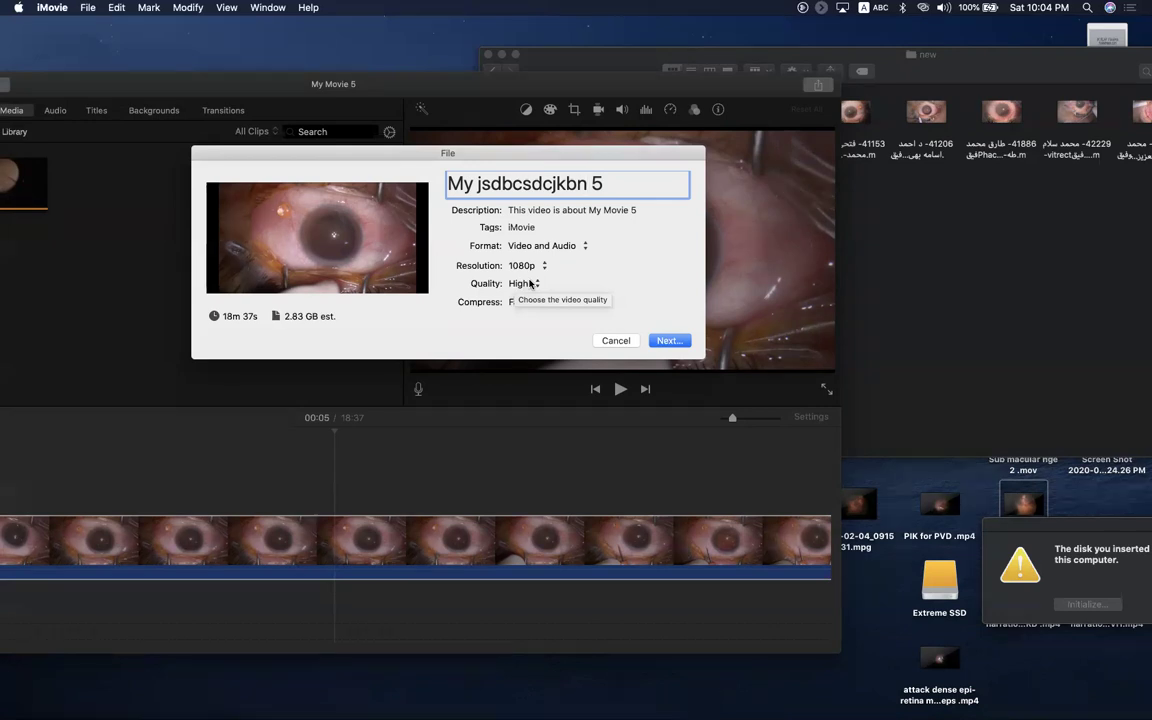
Step: Review the export quality options and keep High selected
{"action": "left_click", "coordinate": [531, 285]}
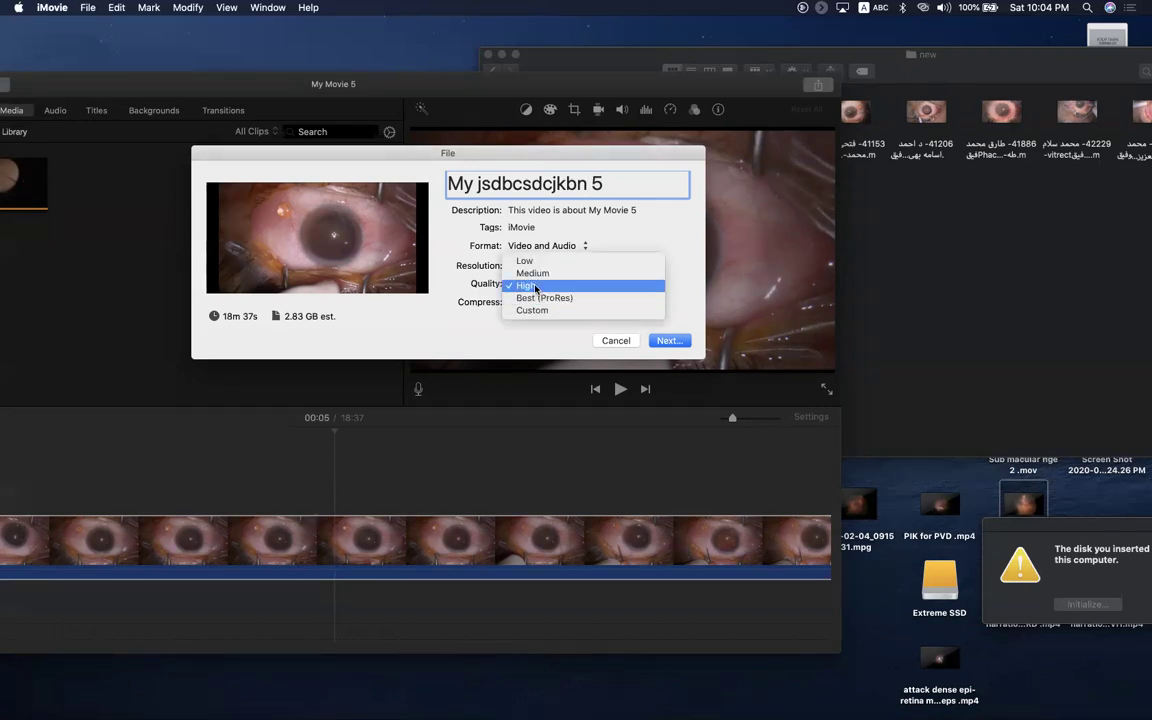
{"action": "left_click", "coordinate": [531, 286]}
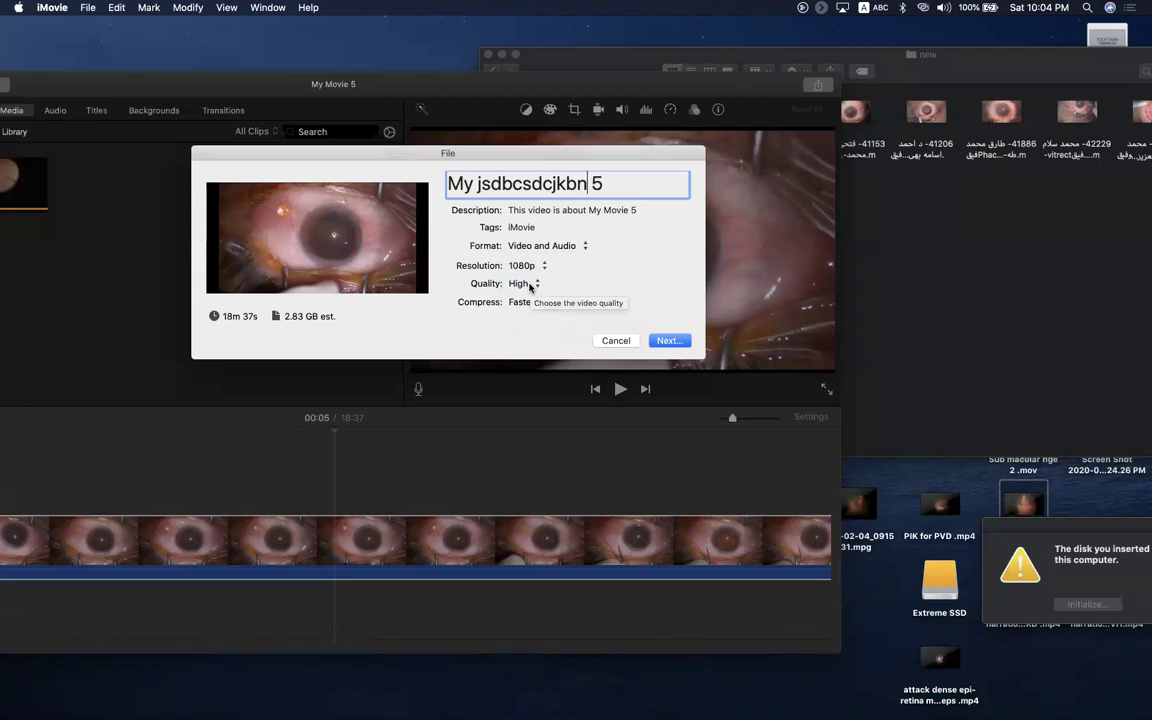
{"action": "left_click", "coordinate": [531, 285]}
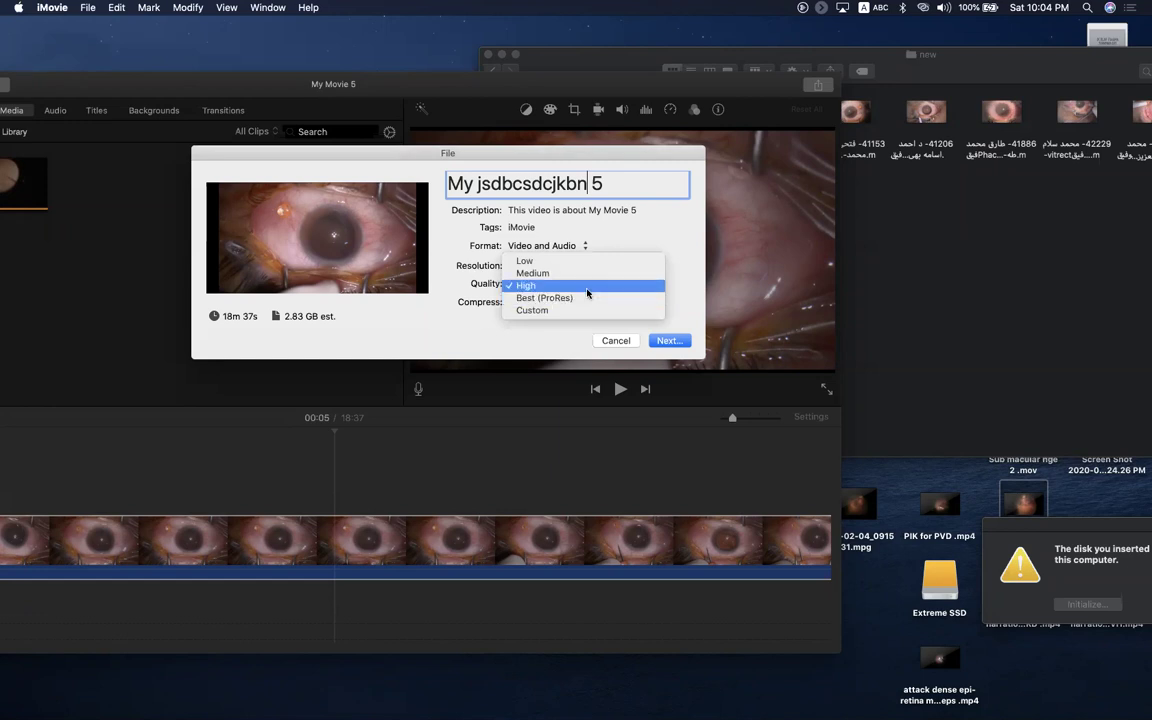
{"action": "left_click", "coordinate": [527, 285]}
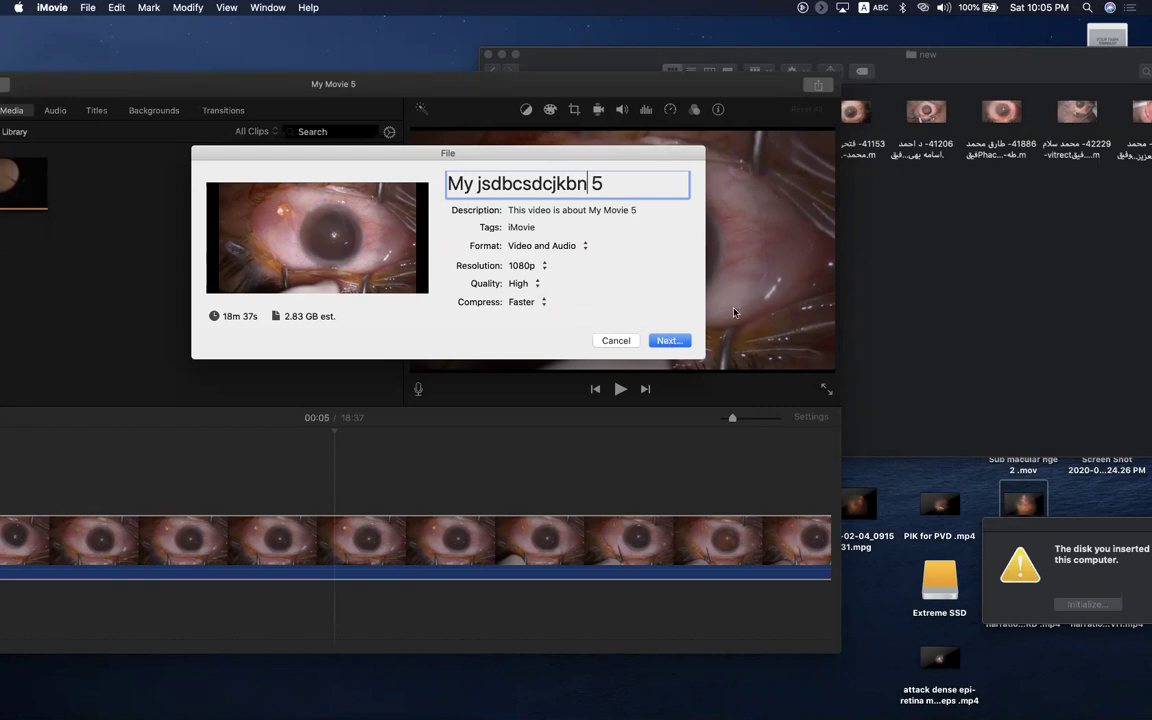
Step: Compare the Best (ProRes) export quality with High once more, finishing on High
{"action": "left_click", "coordinate": [533, 284]}
{"action": "left_click", "coordinate": [541, 296]}
{"action": "left_click", "coordinate": [540, 287]}
{"action": "left_click", "coordinate": [541, 276]}
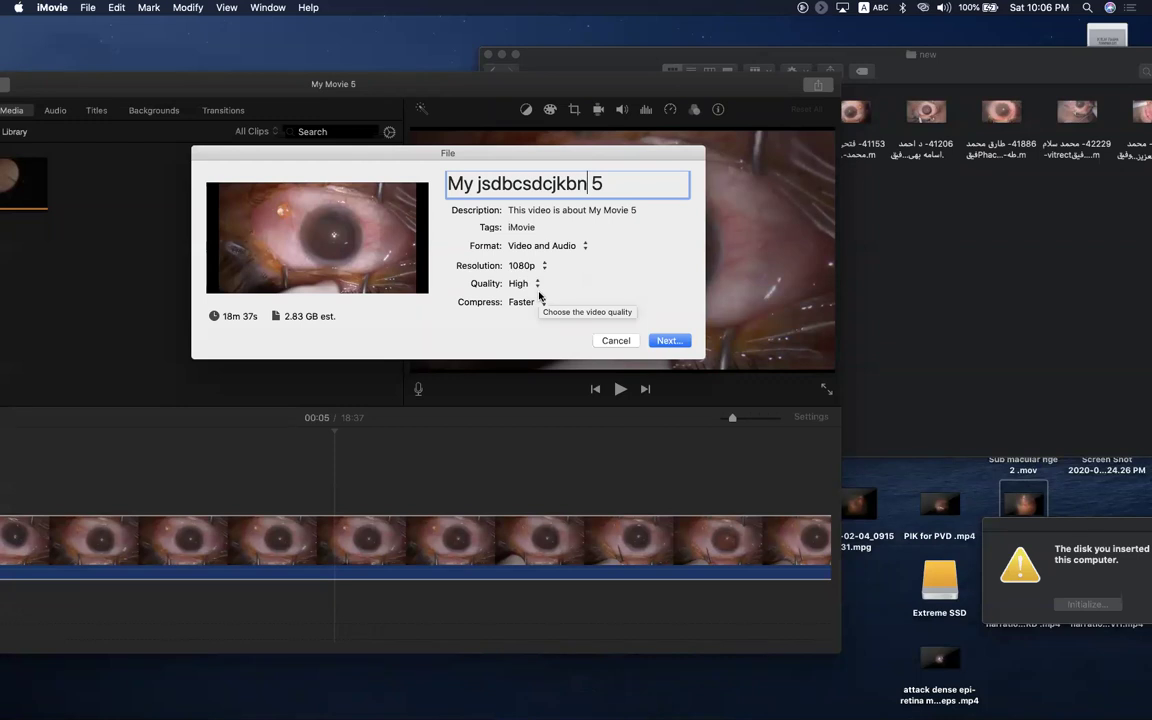
Step: Check the 1080p resolution and High quality options again and cancel the file export
{"action": "left_click", "coordinate": [530, 265]}
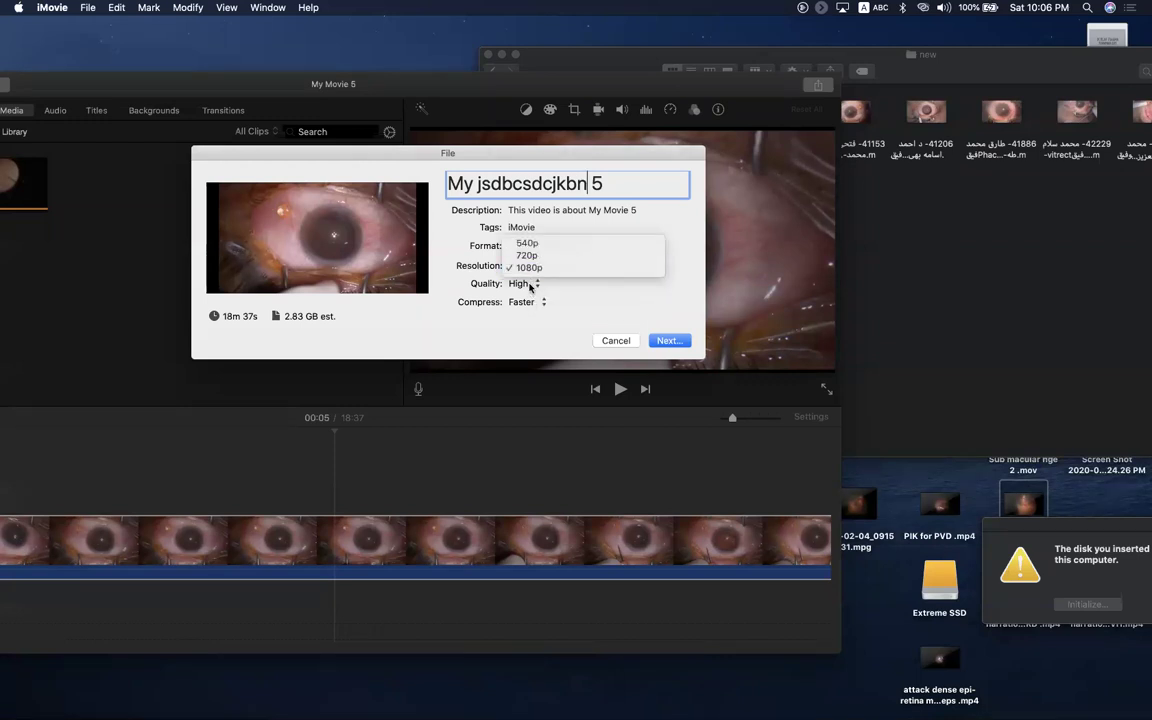
{"action": "left_click", "coordinate": [529, 285]}
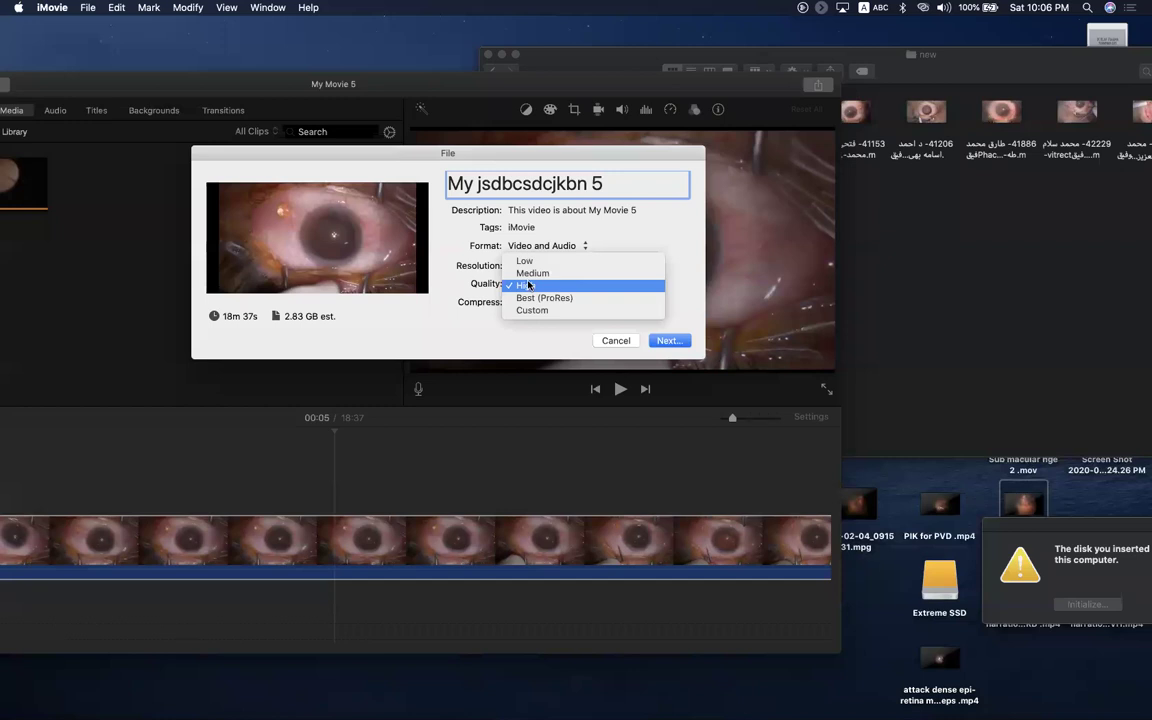
{"action": "left_click", "coordinate": [529, 285]}
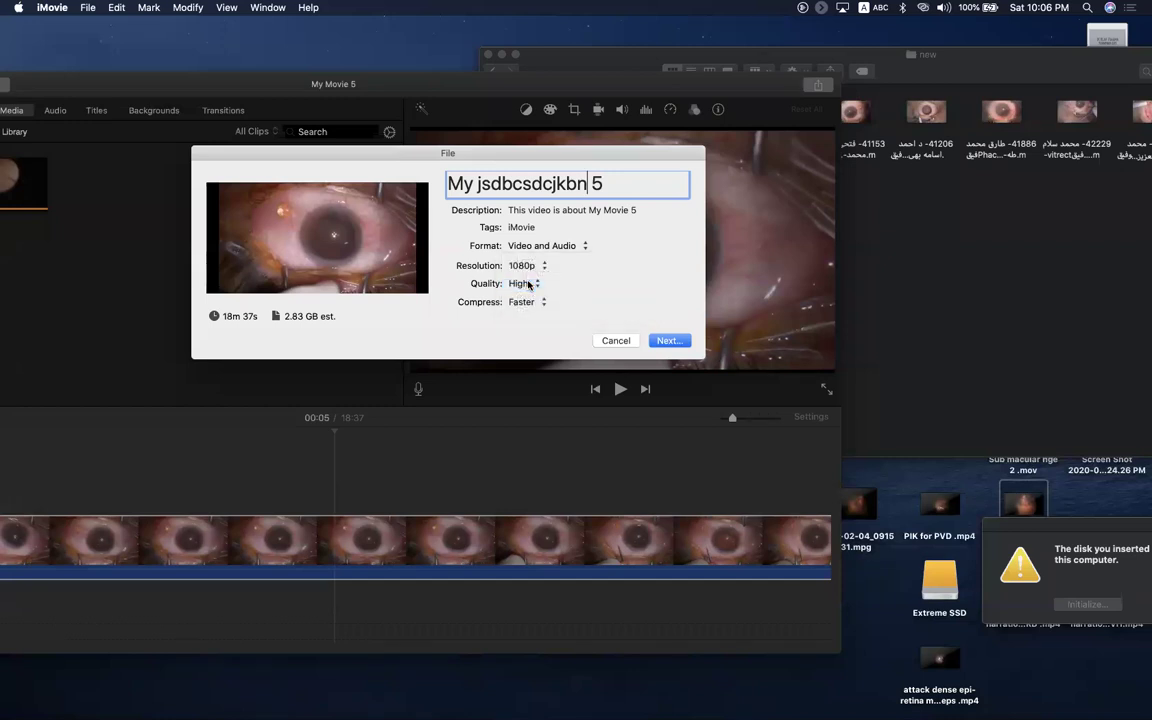
{"action": "left_click", "coordinate": [614, 340]}
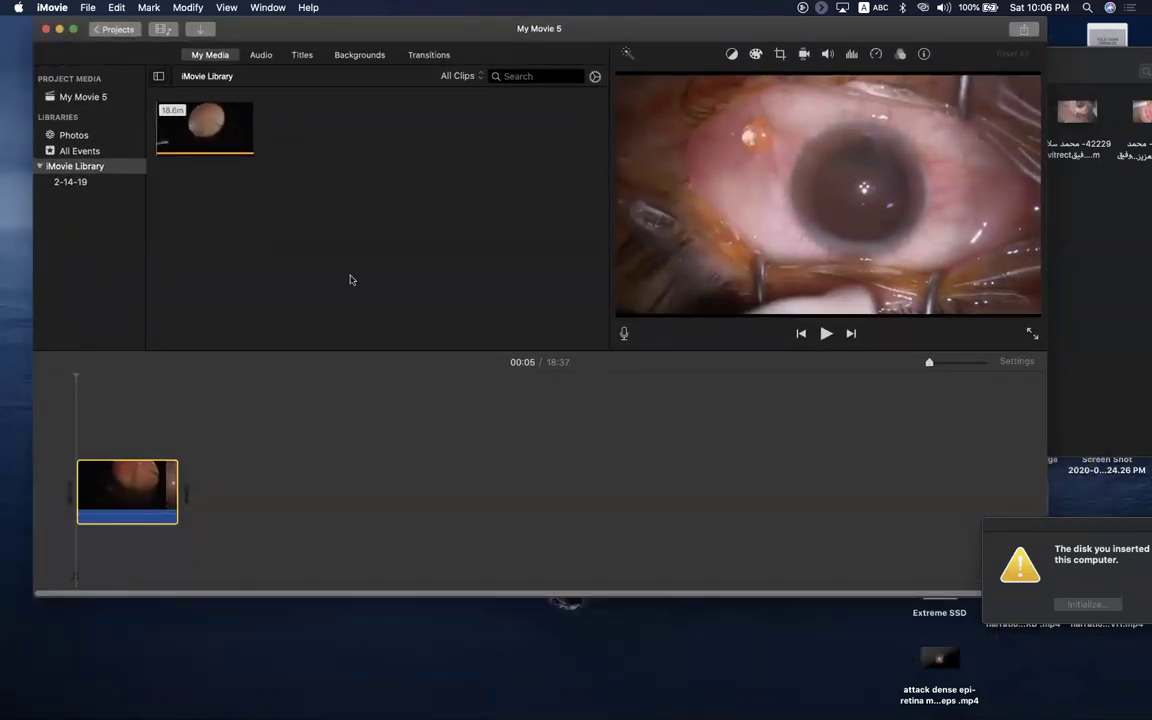
Step: Examine the My Movie 5 timeline clip in expanded view and return to the overview of the whole clip
{"action": "left_click", "coordinate": [87, 512]}
{"action": "left_click_drag", "start_coordinate": [929, 362], "coordinate": [936, 362]}
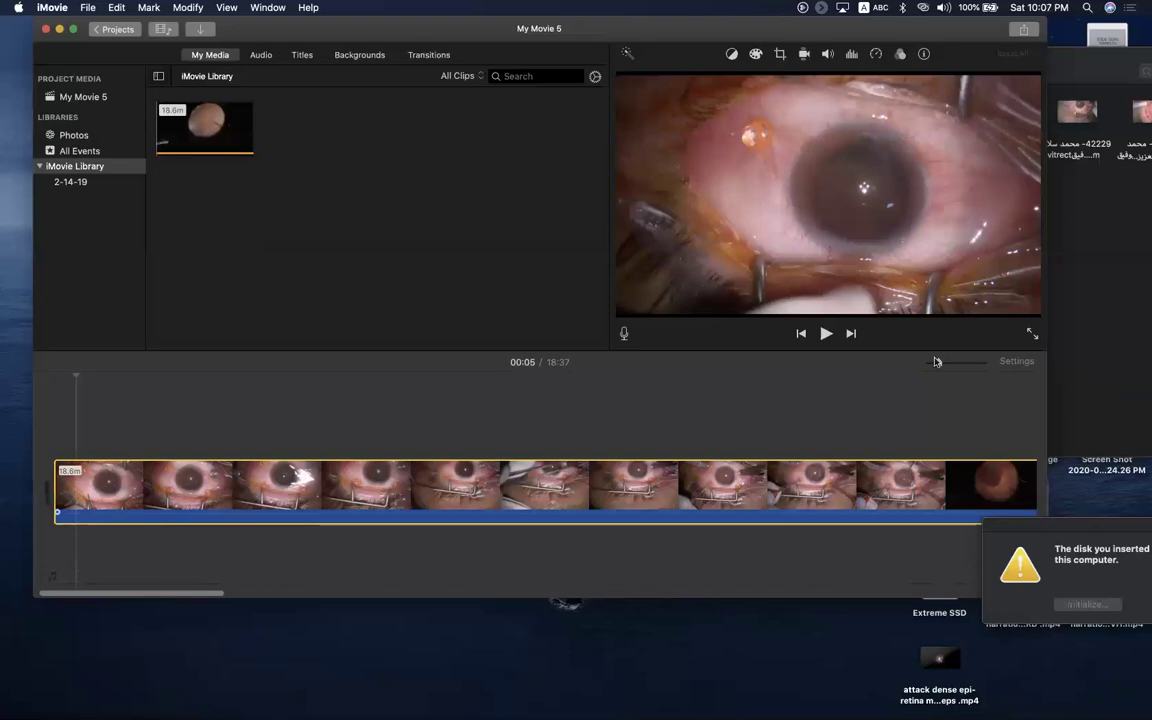
{"action": "left_click_drag", "start_coordinate": [938, 362], "coordinate": [931, 364]}
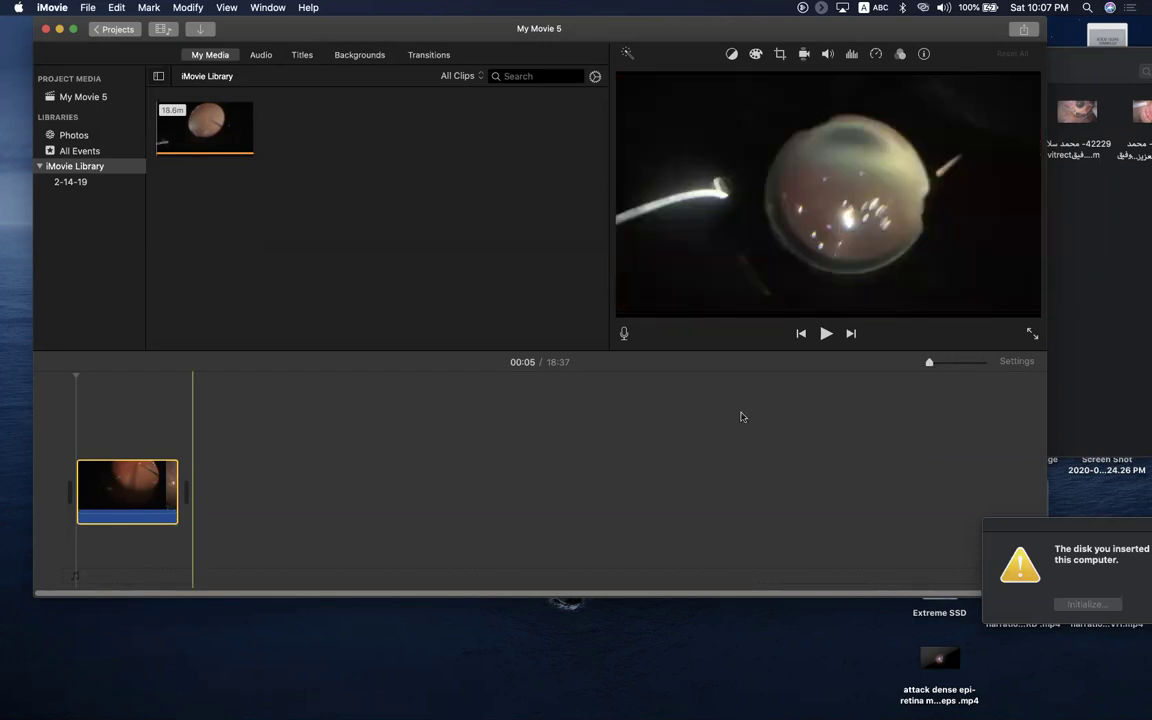
Step: Minimize the My Movie 5 project window
{"action": "left_click", "coordinate": [1023, 29]}
{"action": "left_click", "coordinate": [44, 27]}
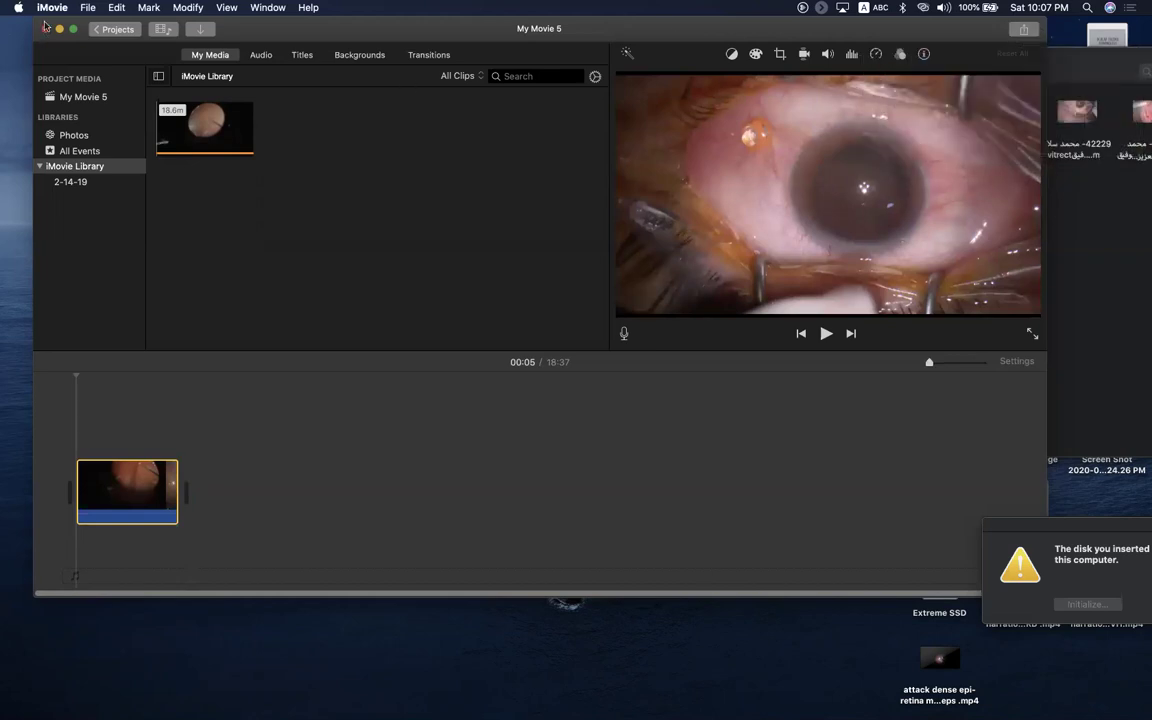
{"action": "left_click", "coordinate": [58, 29]}
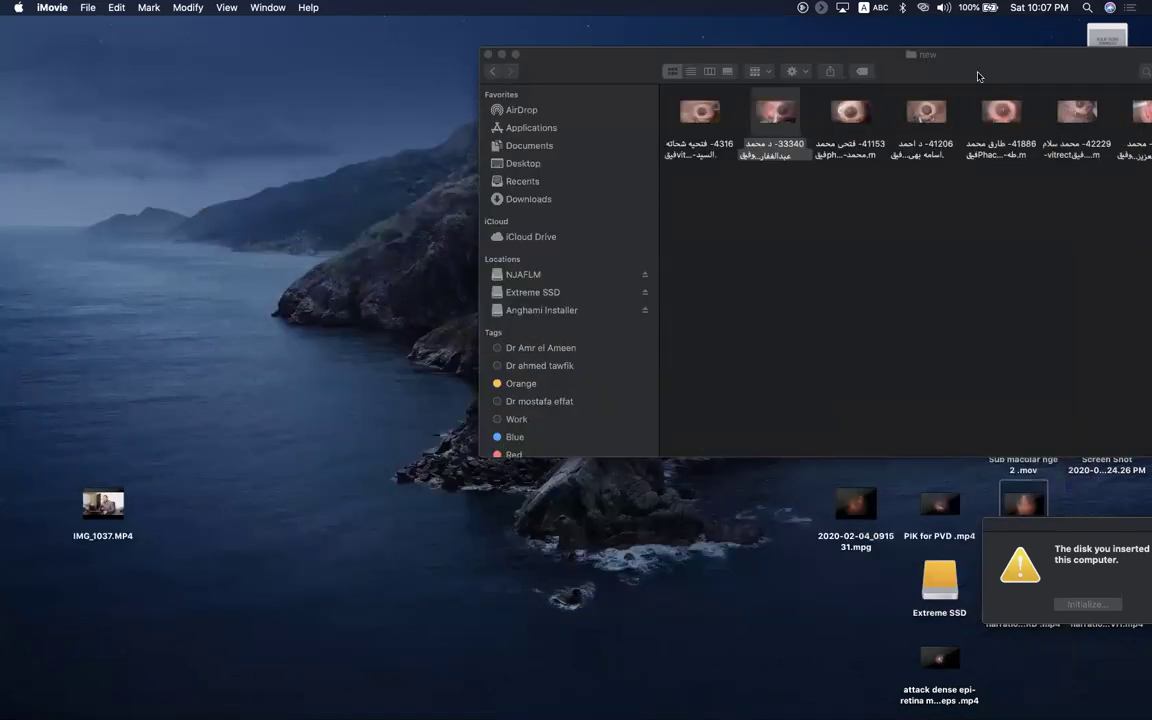
Step: Rearrange the desktop by moving the Finder window and the disk alert clear of the video files
{"action": "left_click_drag", "start_coordinate": [885, 78], "coordinate": [428, 66]}
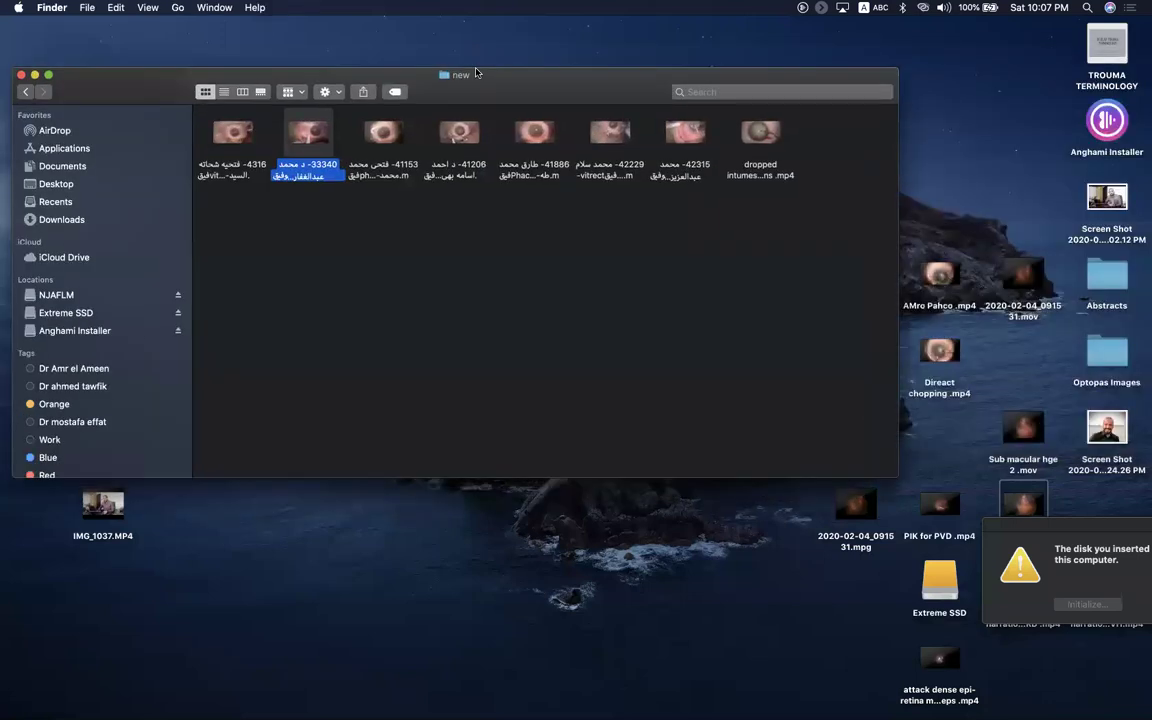
{"action": "left_click_drag", "start_coordinate": [525, 45], "coordinate": [528, 17]}
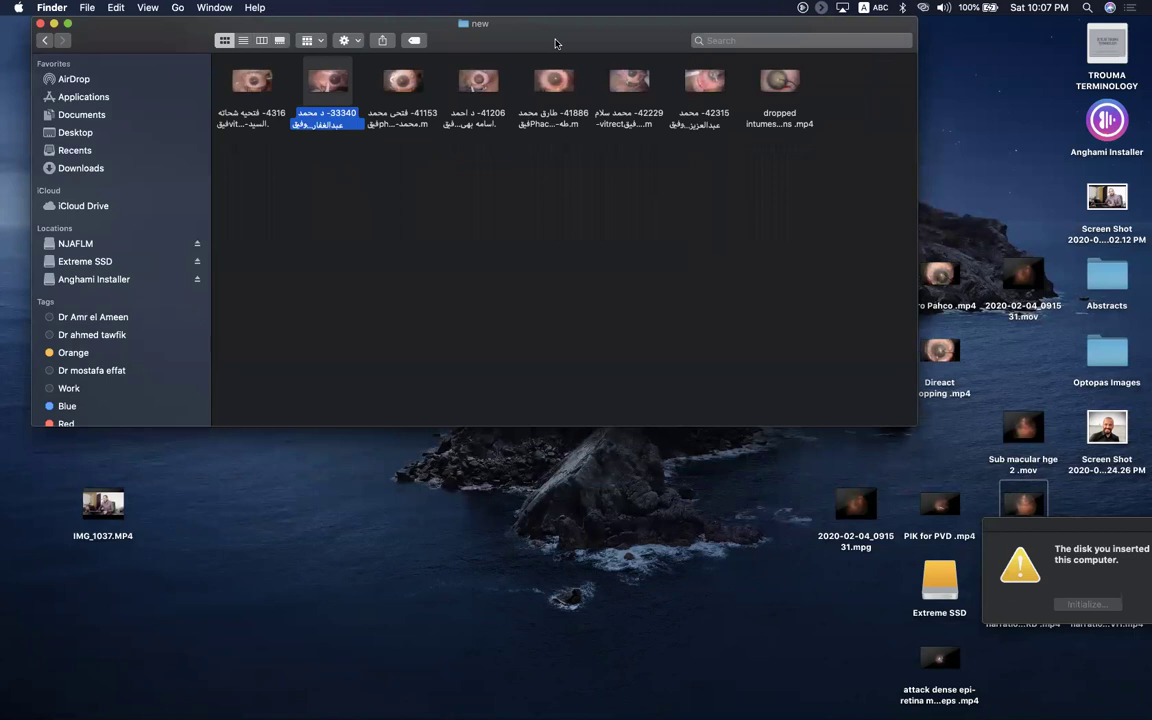
{"action": "left_click_drag", "start_coordinate": [1117, 516], "coordinate": [1089, 603]}
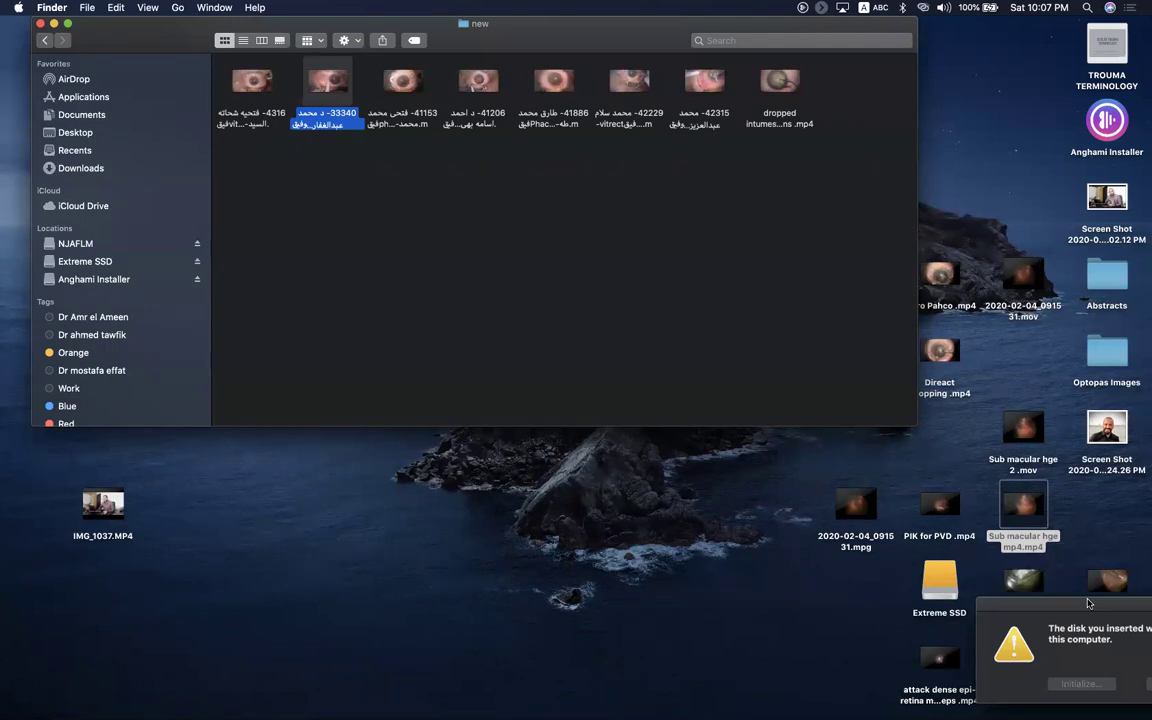
Step: Browse the surgical video folders on the Extreme SSD drive, viewing the new folder and opening TRD
{"action": "left_click", "coordinate": [44, 40]}
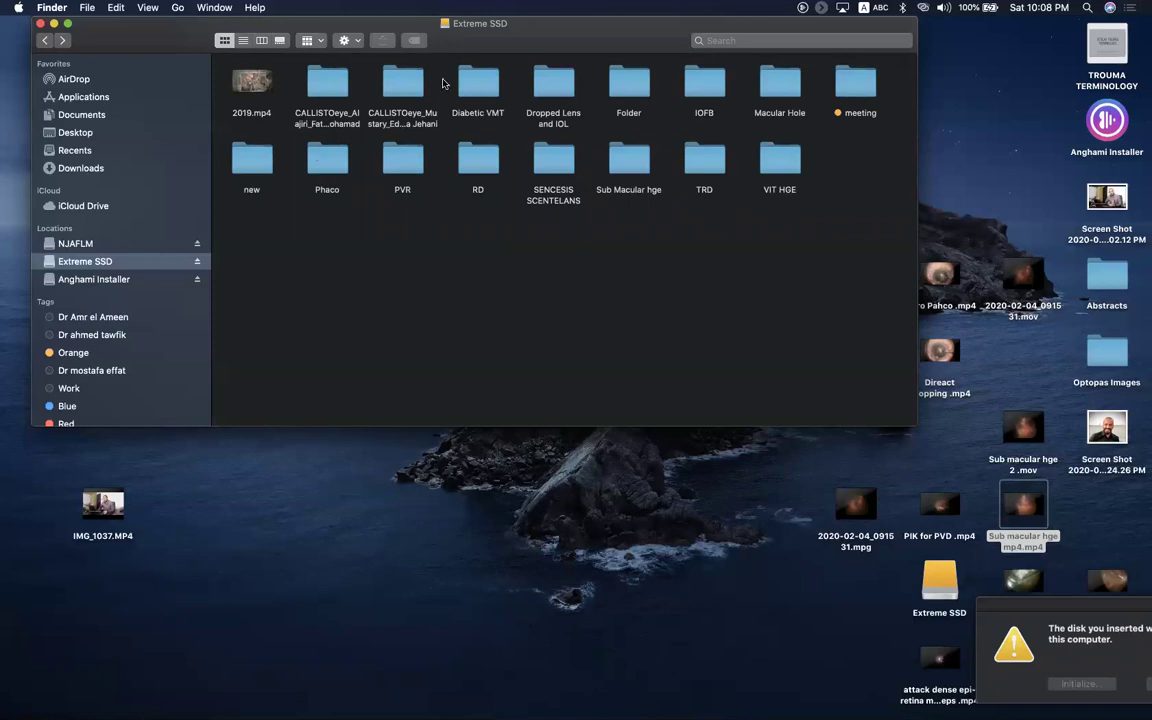
{"action": "left_click_drag", "start_coordinate": [411, 22], "coordinate": [390, 184]}
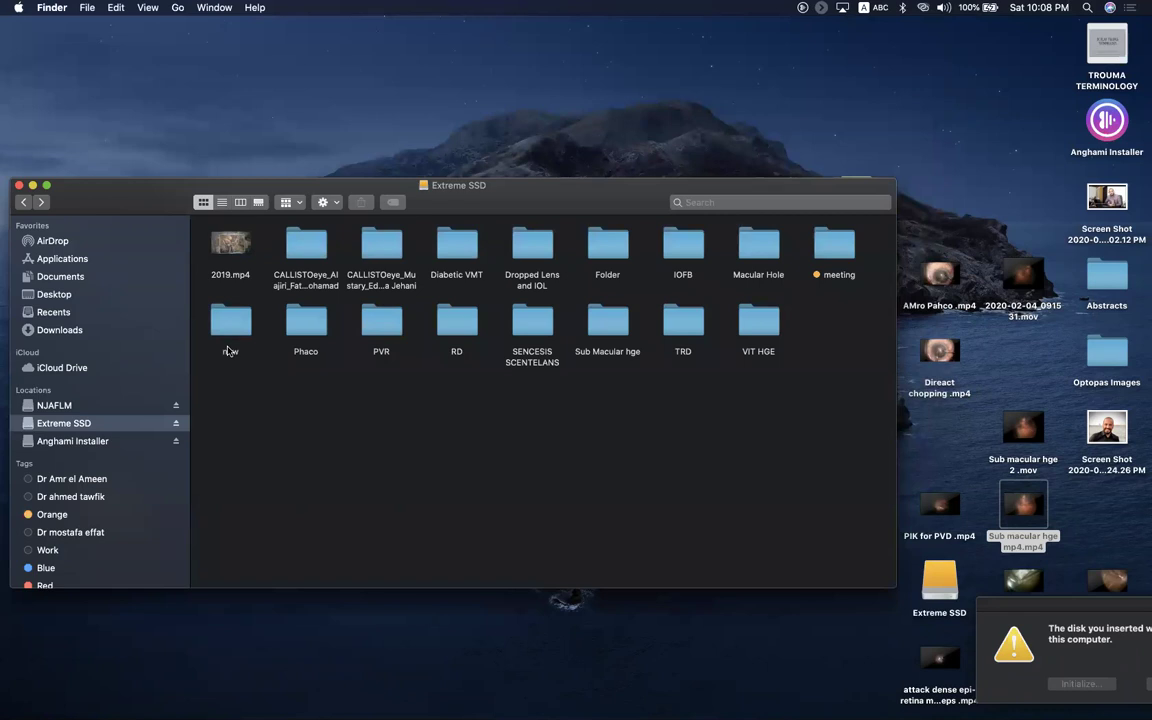
{"action": "double_click", "coordinate": [215, 302]}
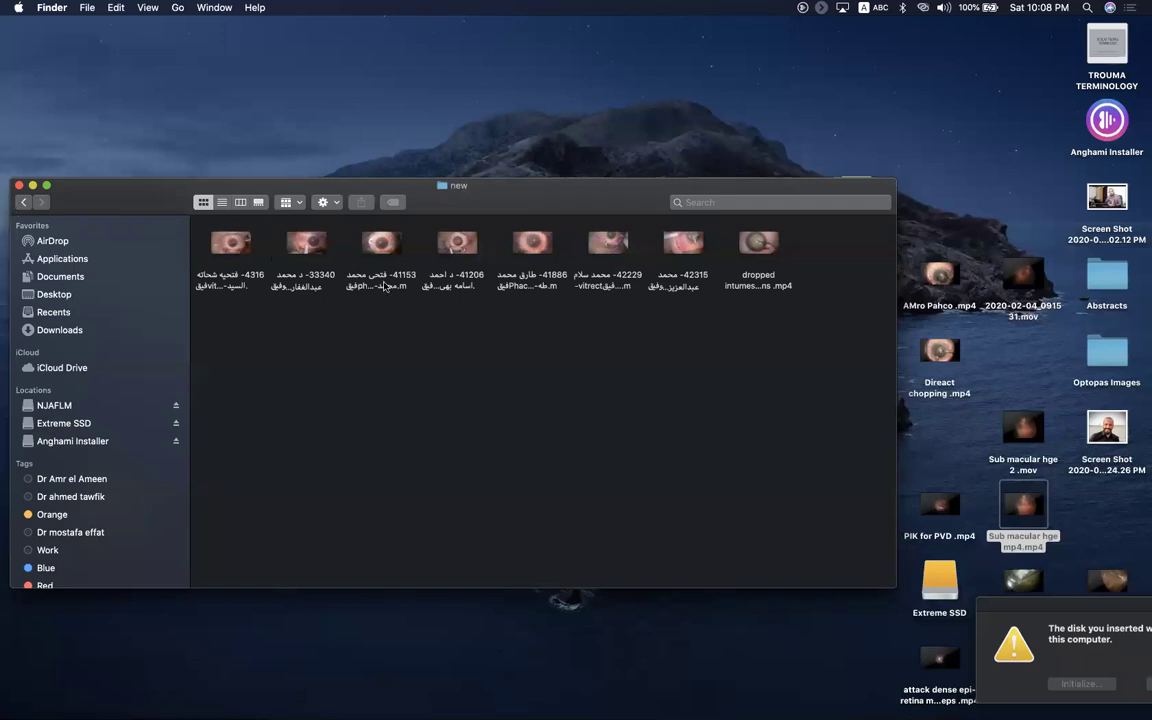
{"action": "left_click", "coordinate": [24, 202]}
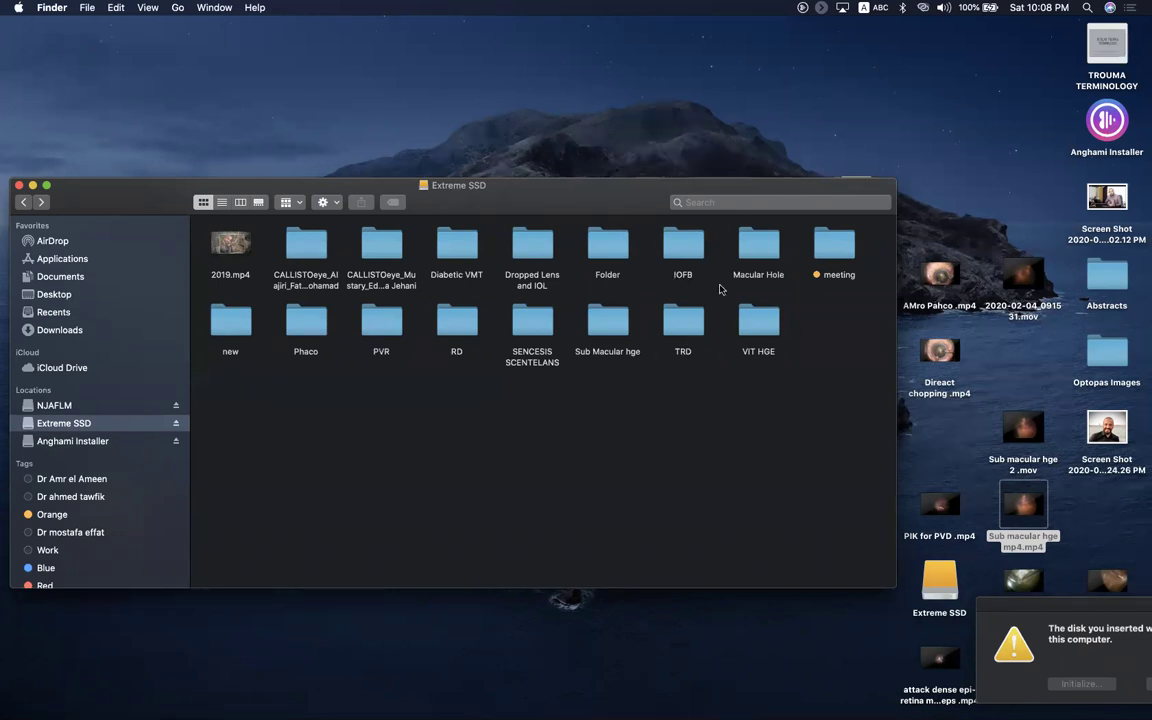
{"action": "double_click", "coordinate": [683, 320]}
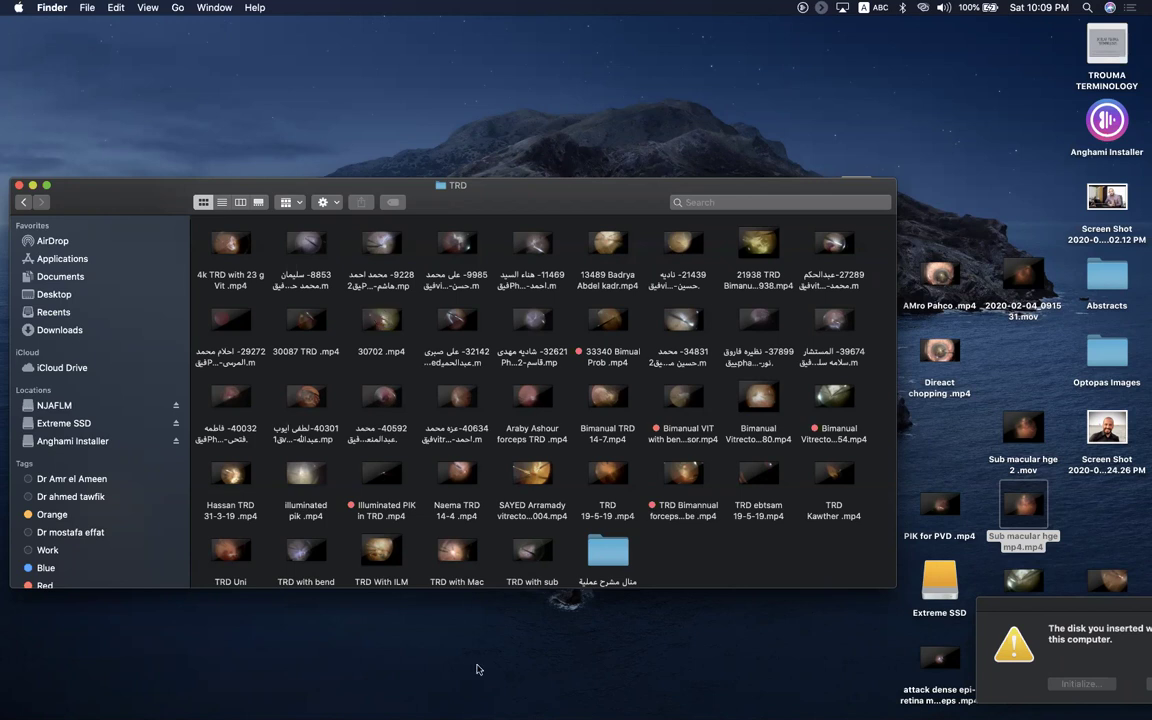
Step: Switch to the Keynote presentation, showing slide 33 before starting the slideshow from slide 34
{"action": "mouse_move", "coordinate": [256, 712]}
{"action": "left_click", "coordinate": [417, 693]}
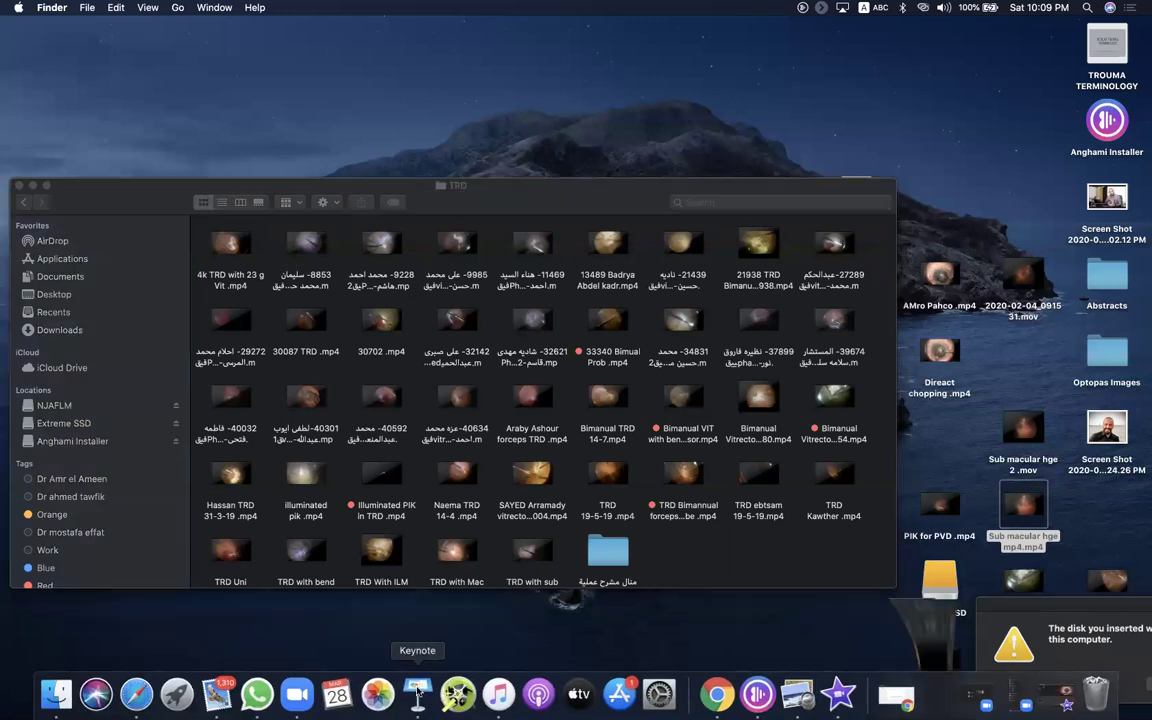
{"action": "scroll", "coordinate": [45, 524], "scroll_direction": "down", "scroll_amount": 2}
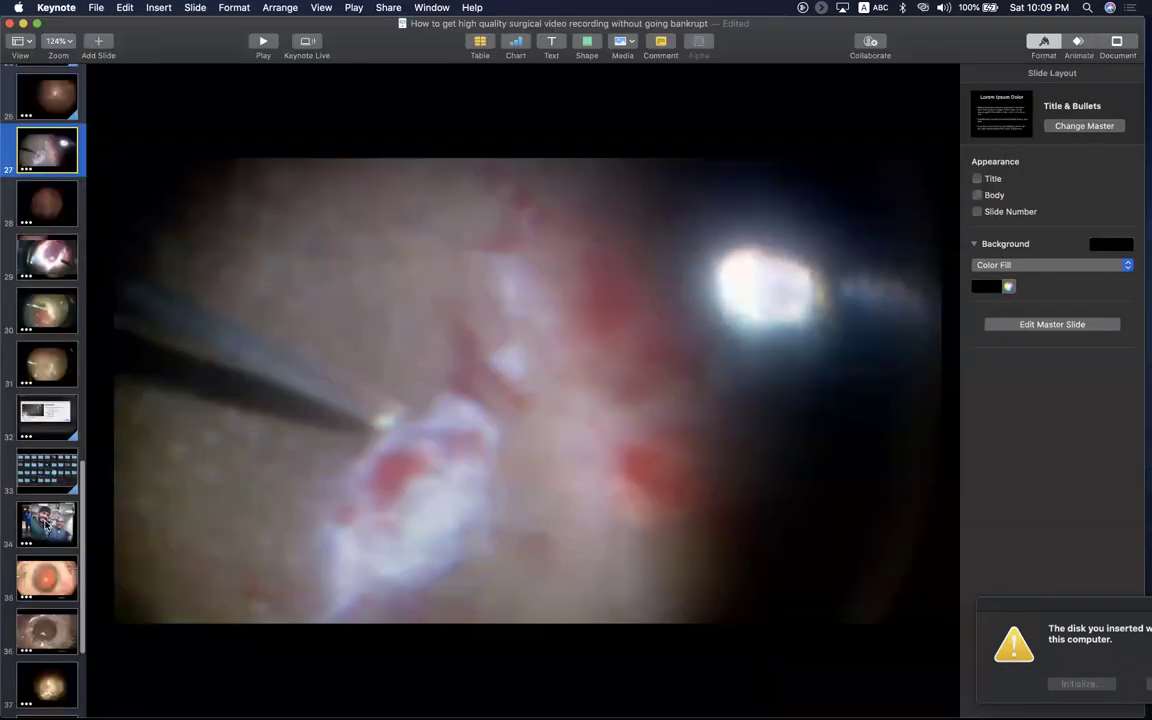
{"action": "left_click", "coordinate": [45, 470]}
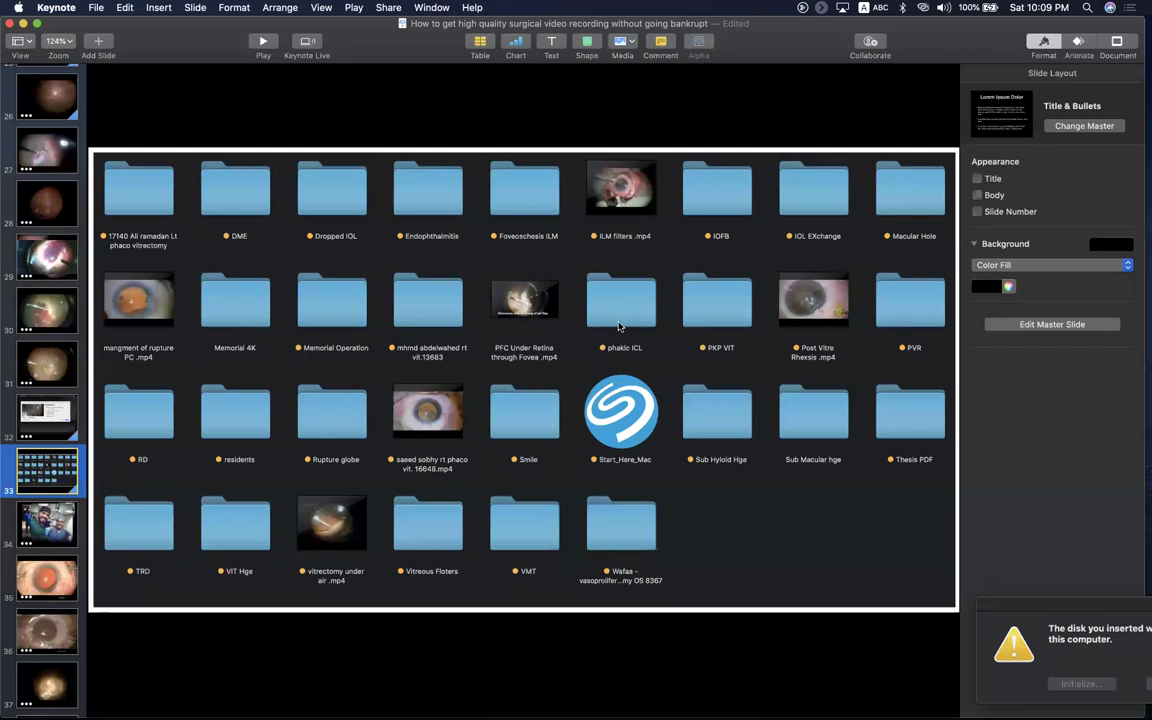
{"action": "left_click", "coordinate": [55, 510]}
{"action": "left_click", "coordinate": [264, 48]}
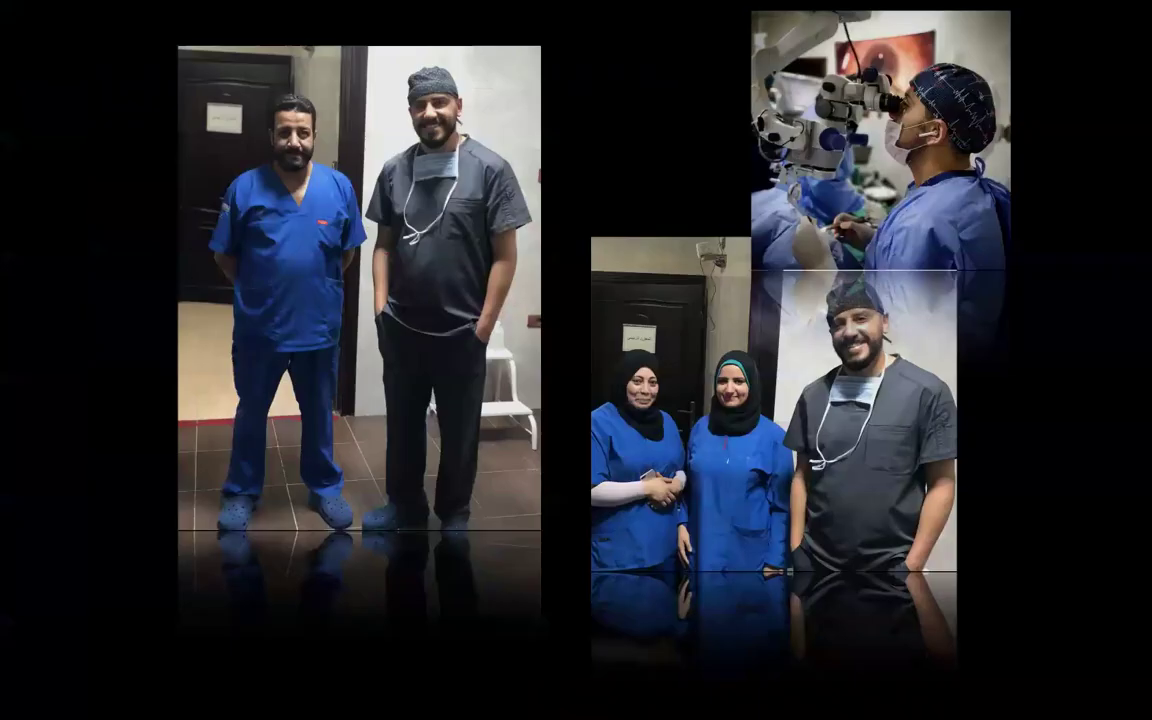